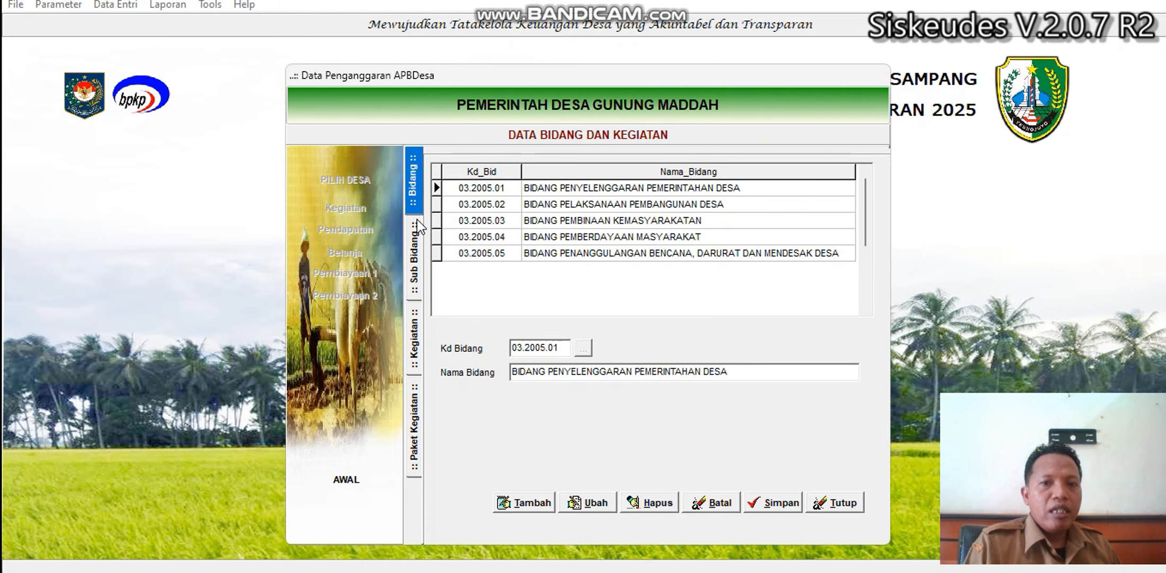
Drill from Bidang Pelaksanaan Pembangunan Desa to the road-maintenance packages and select package 01, Pembersihan Lingkungan Jalan Desa.
{"action": "left_click", "coordinate": [611, 207]}
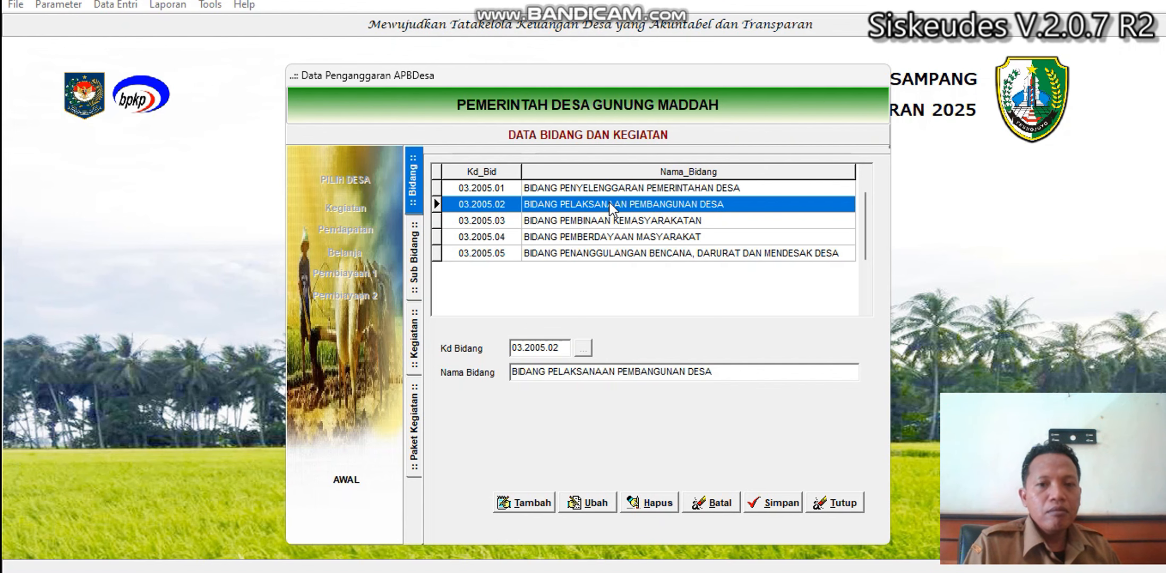
{"action": "double_click", "coordinate": [610, 202]}
{"action": "double_click", "coordinate": [611, 220]}
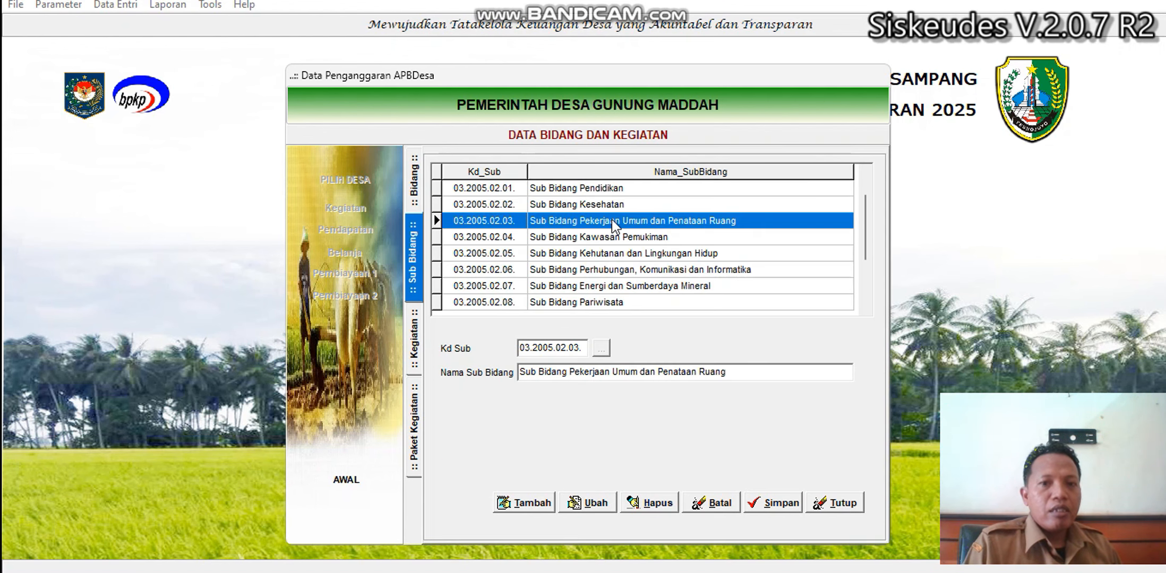
{"action": "double_click", "coordinate": [647, 200]}
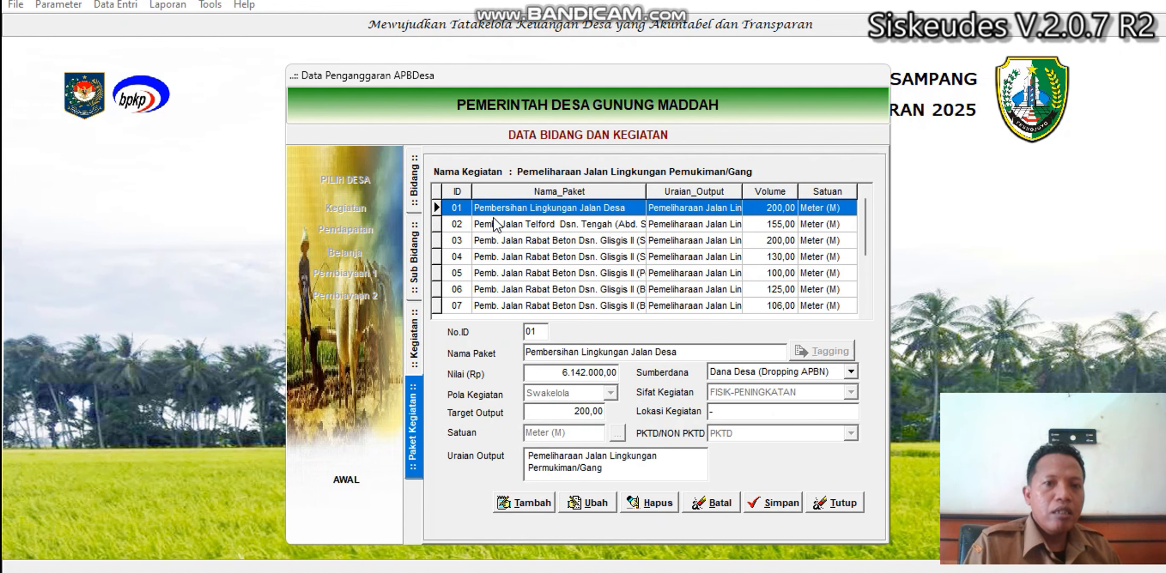
{"action": "left_click", "coordinate": [486, 227]}
{"action": "left_click", "coordinate": [500, 207]}
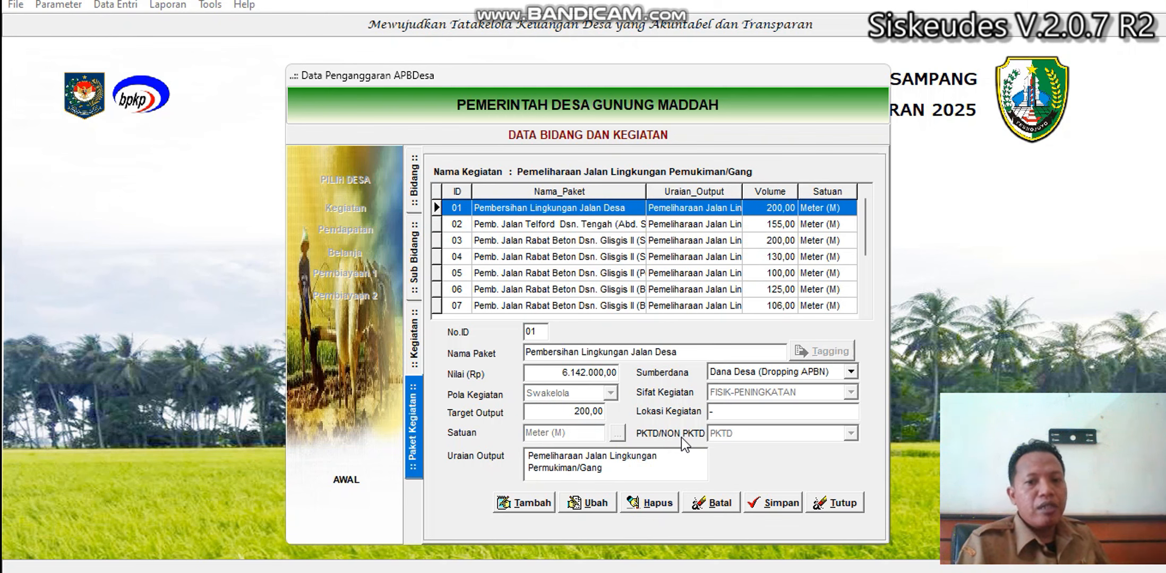
Edit package 01, set its PKTD/NON PKTD classification to PKTD, and save it.
{"action": "left_click", "coordinate": [593, 507]}
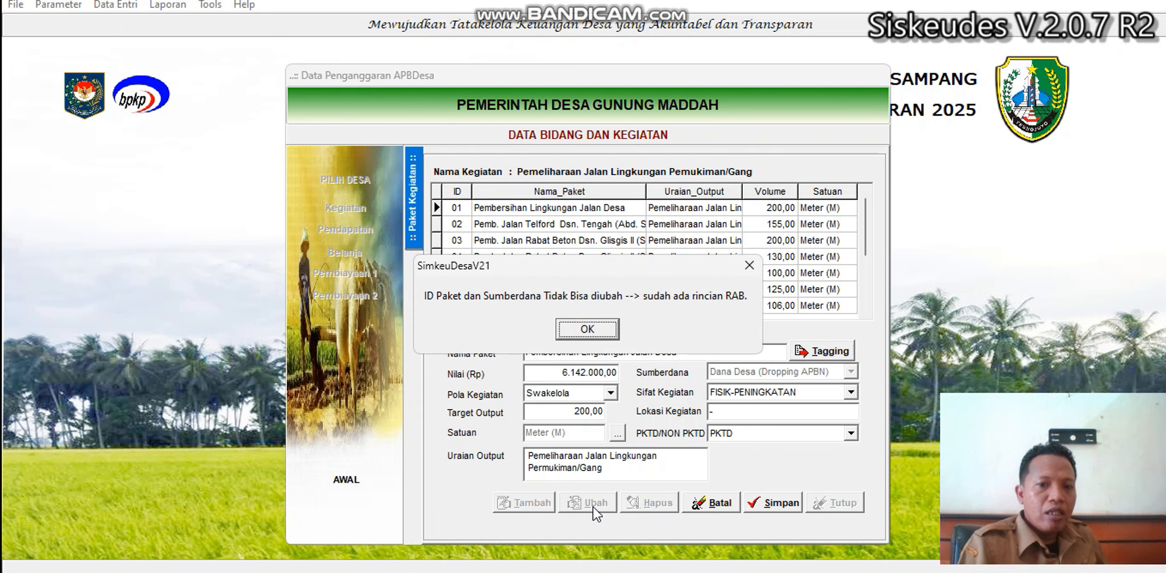
{"action": "left_click", "coordinate": [596, 328]}
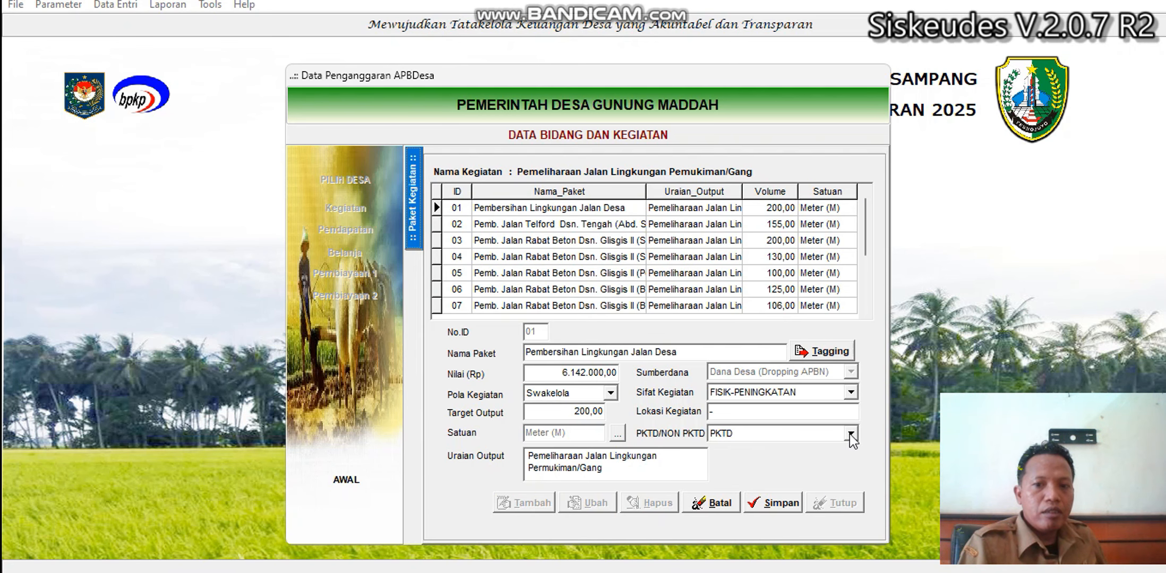
{"action": "left_click", "coordinate": [850, 435]}
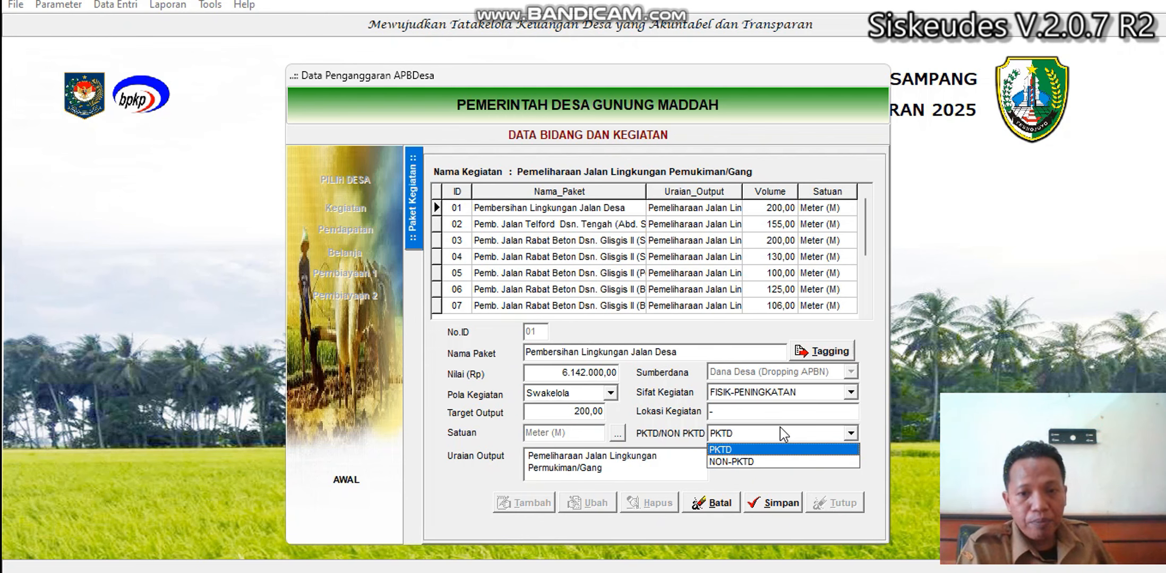
{"action": "left_click", "coordinate": [758, 448]}
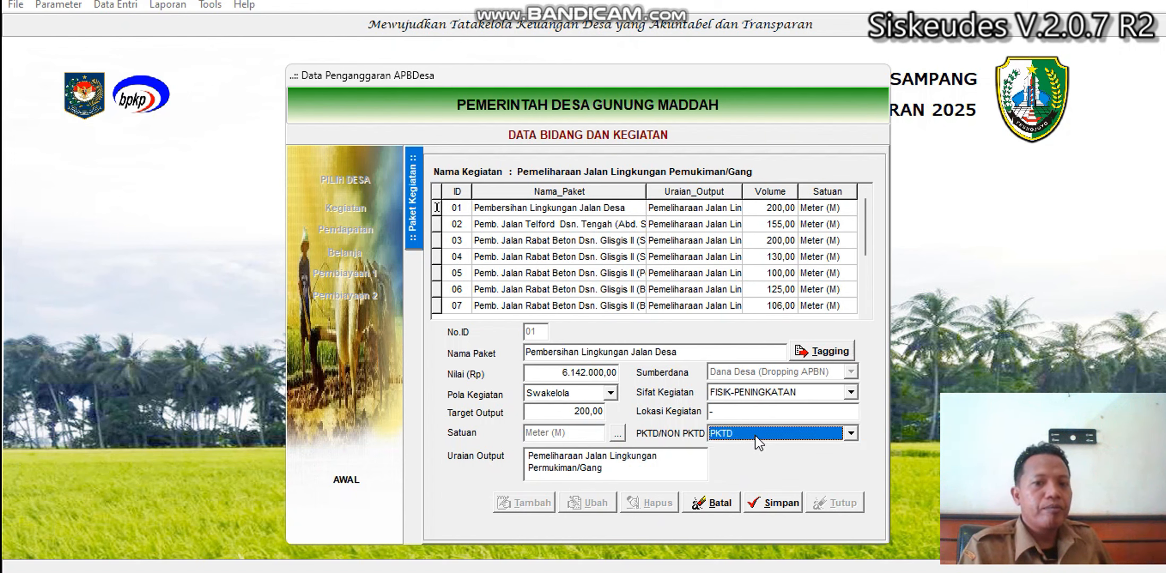
{"action": "left_click", "coordinate": [754, 437]}
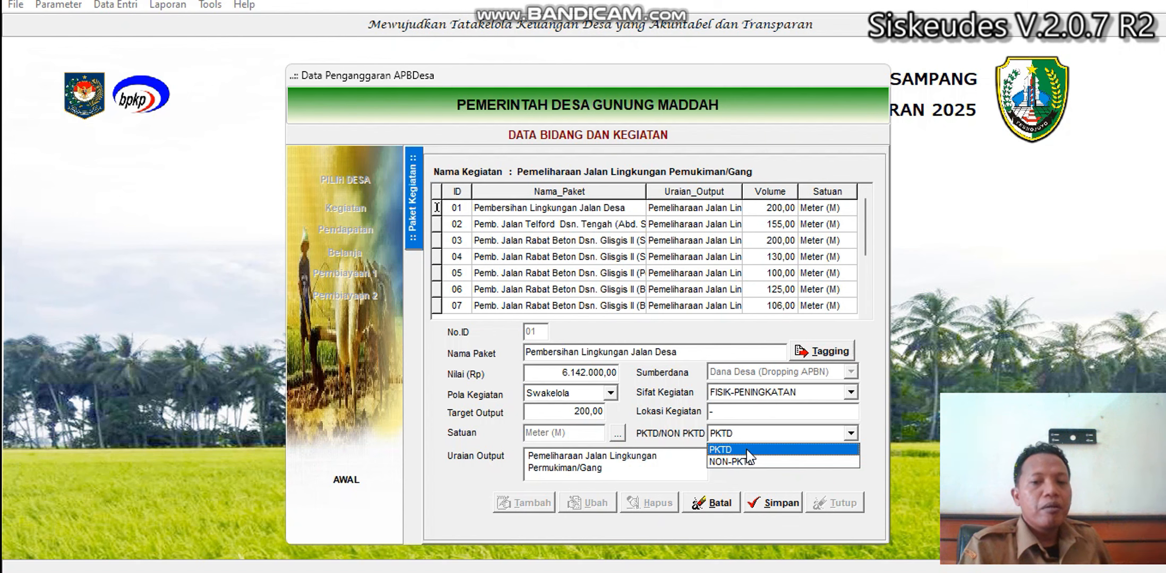
{"action": "left_click", "coordinate": [747, 450]}
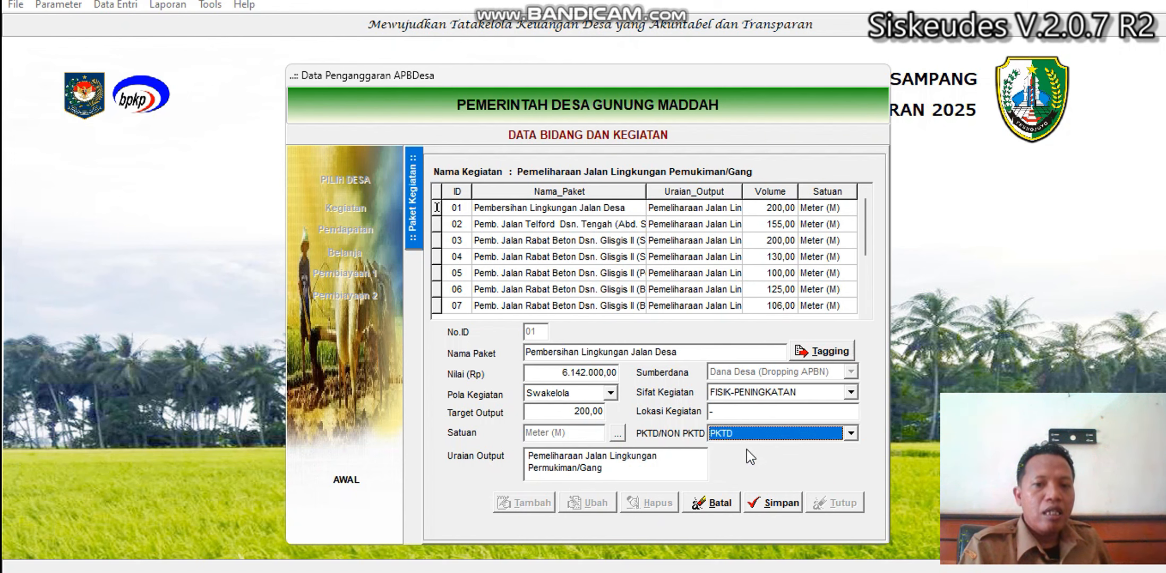
{"action": "left_click", "coordinate": [743, 437]}
{"action": "left_click", "coordinate": [735, 461]}
{"action": "left_click", "coordinate": [735, 440]}
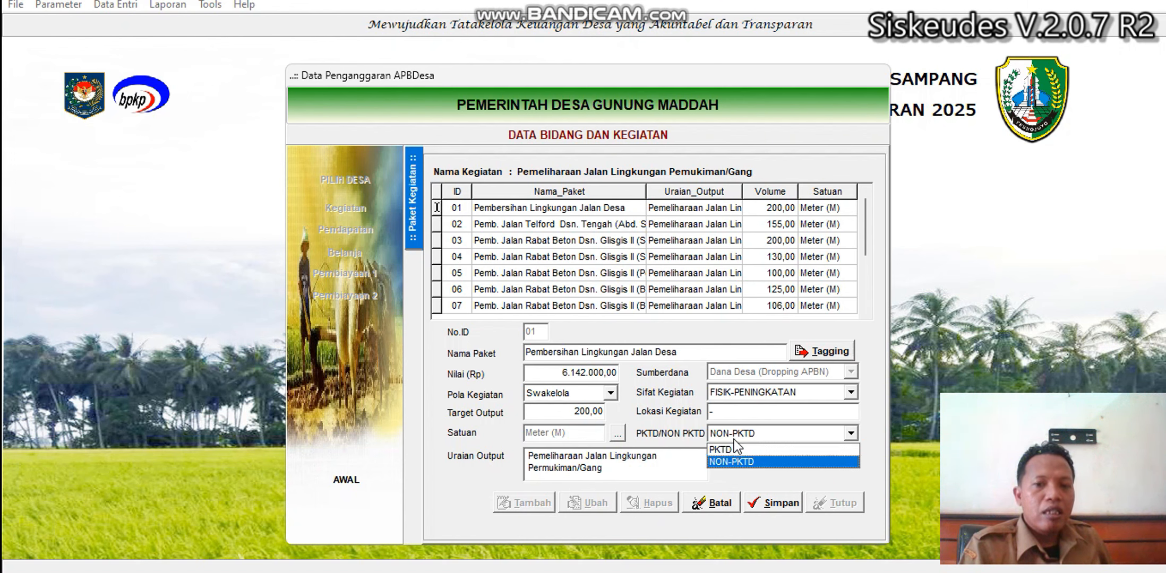
{"action": "left_click", "coordinate": [730, 447]}
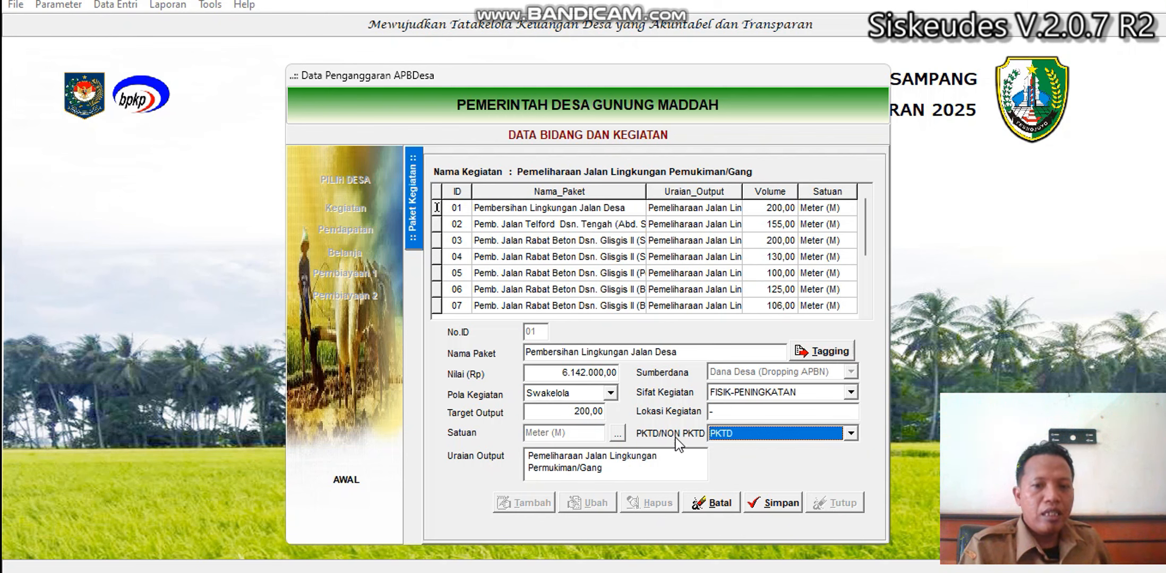
{"action": "left_click", "coordinate": [788, 505]}
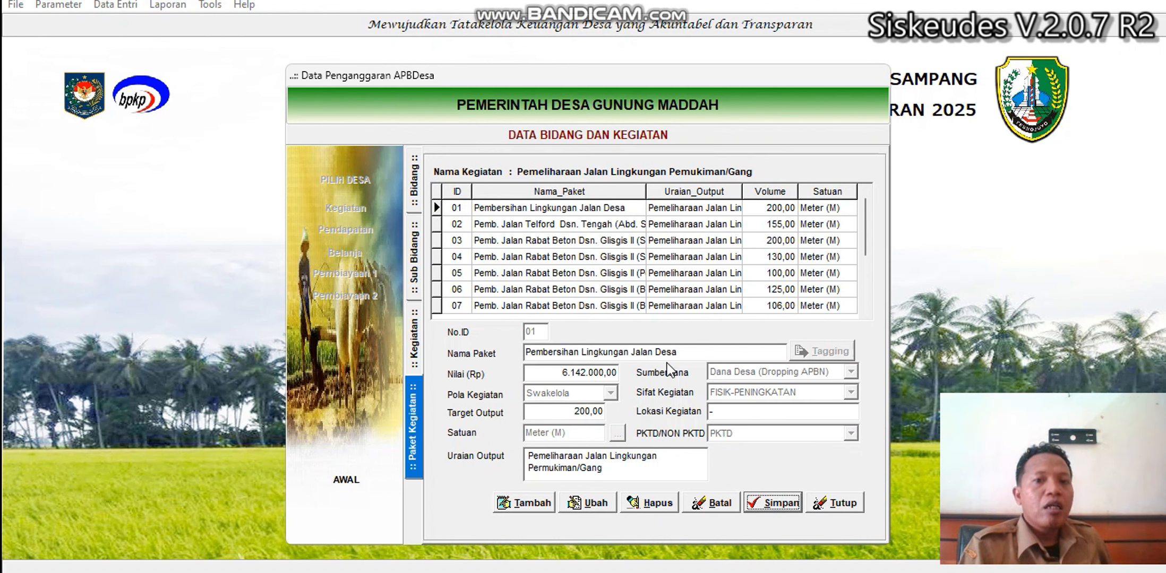
Check the PKTD classification of packages 02 to 07, then close the activity and package data.
{"action": "left_click", "coordinate": [601, 230]}
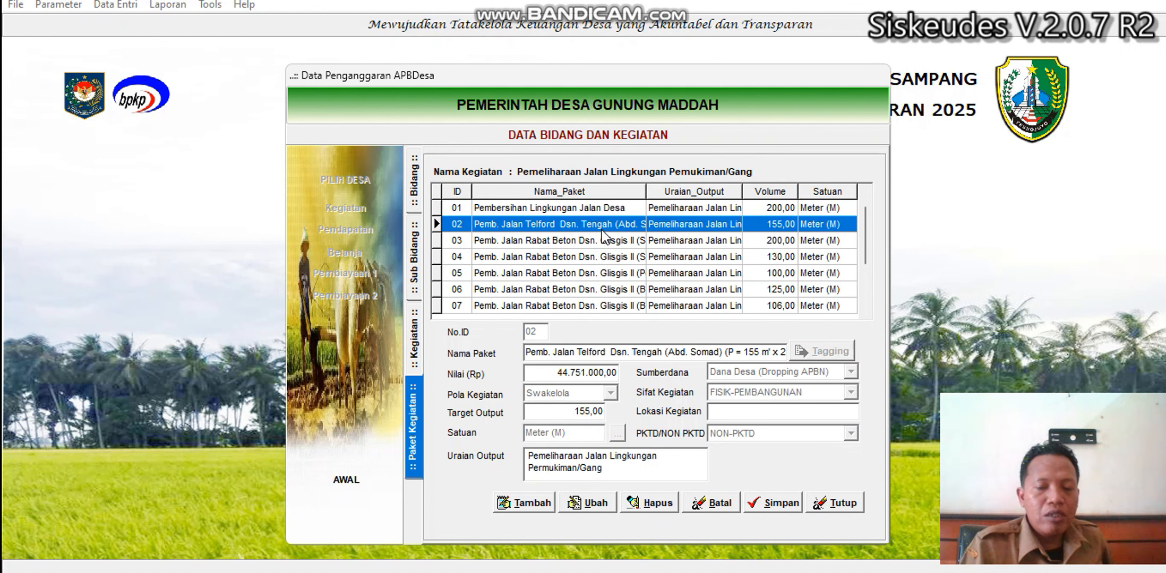
{"action": "key", "text": "Down"}
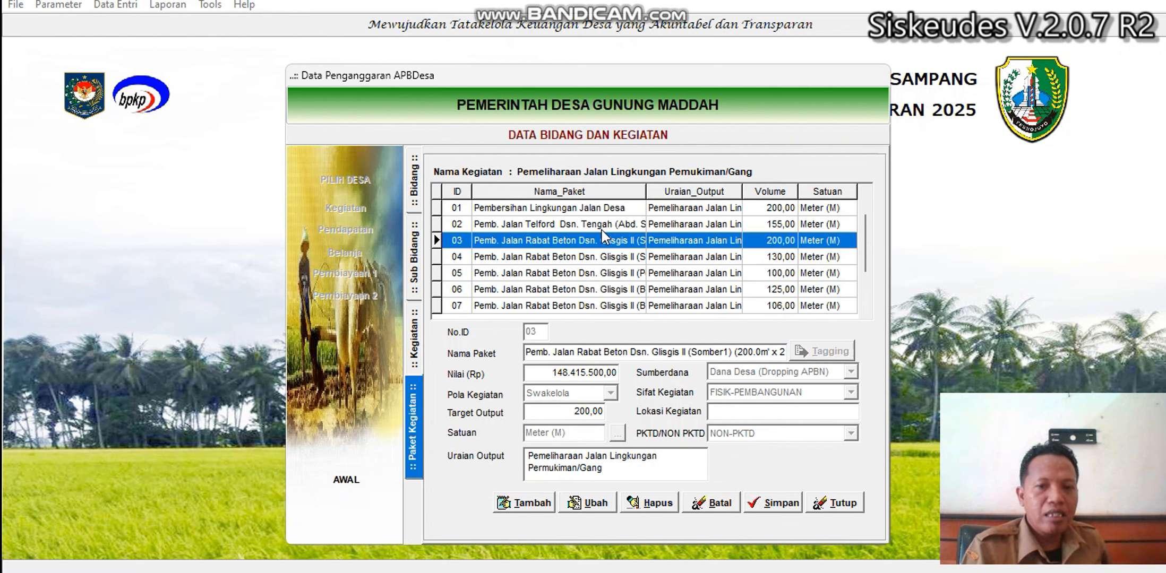
{"action": "key", "text": "Up"}
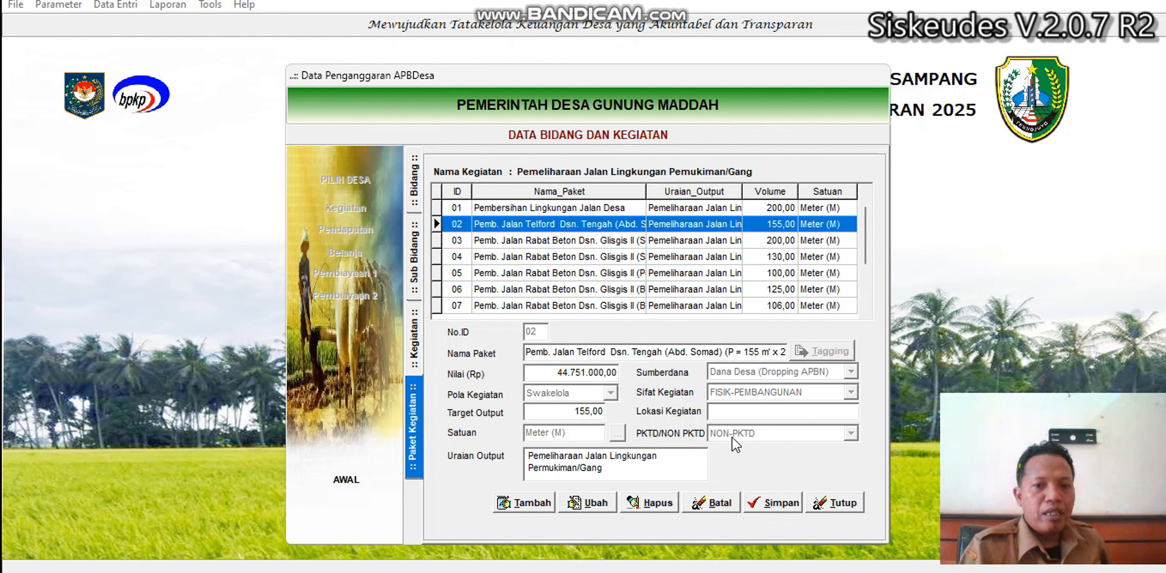
{"action": "left_click", "coordinate": [605, 240]}
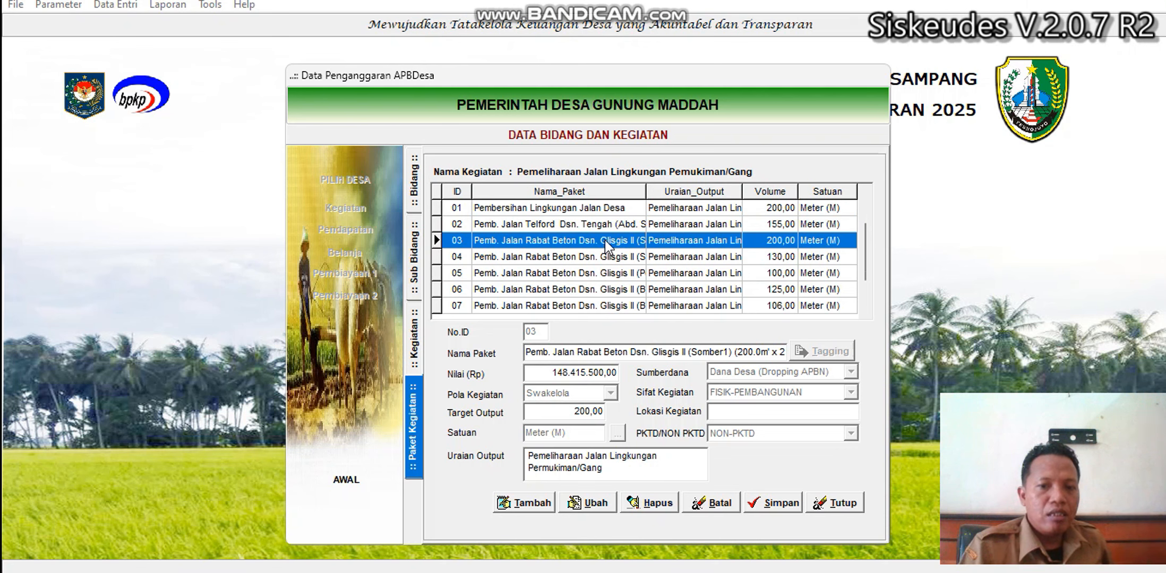
{"action": "key", "text": "Down"}
{"action": "key", "text": "Down"}
{"action": "key", "text": "Down"}
{"action": "key", "text": "Down"}
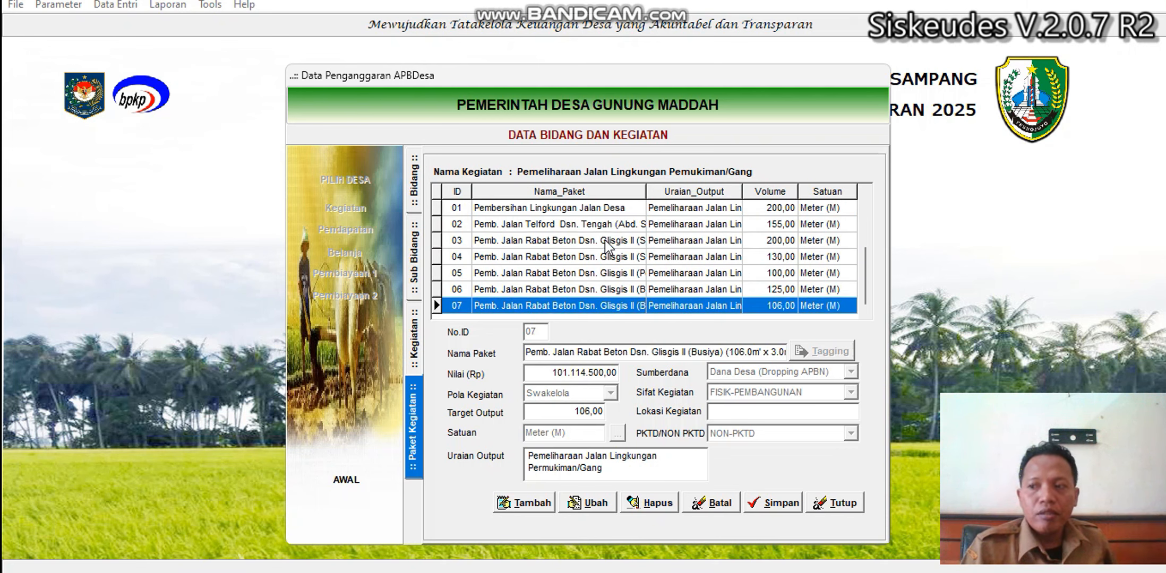
{"action": "key", "text": "Up"}
{"action": "key", "text": "Up"}
{"action": "key", "text": "Up"}
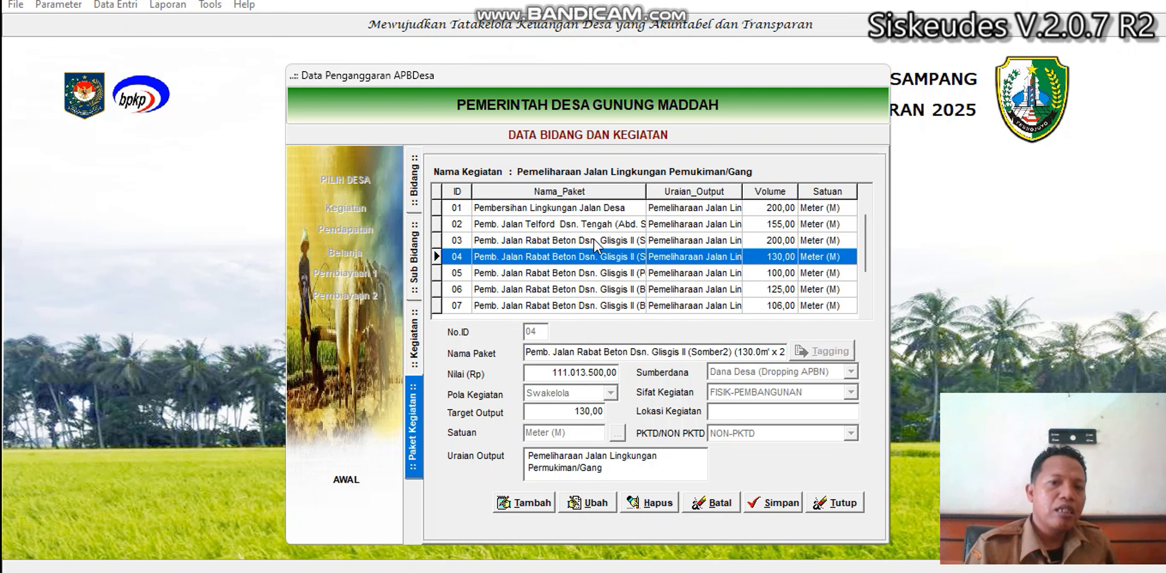
{"action": "key", "text": "Up"}
{"action": "key", "text": "Up"}
{"action": "key", "text": "Up"}
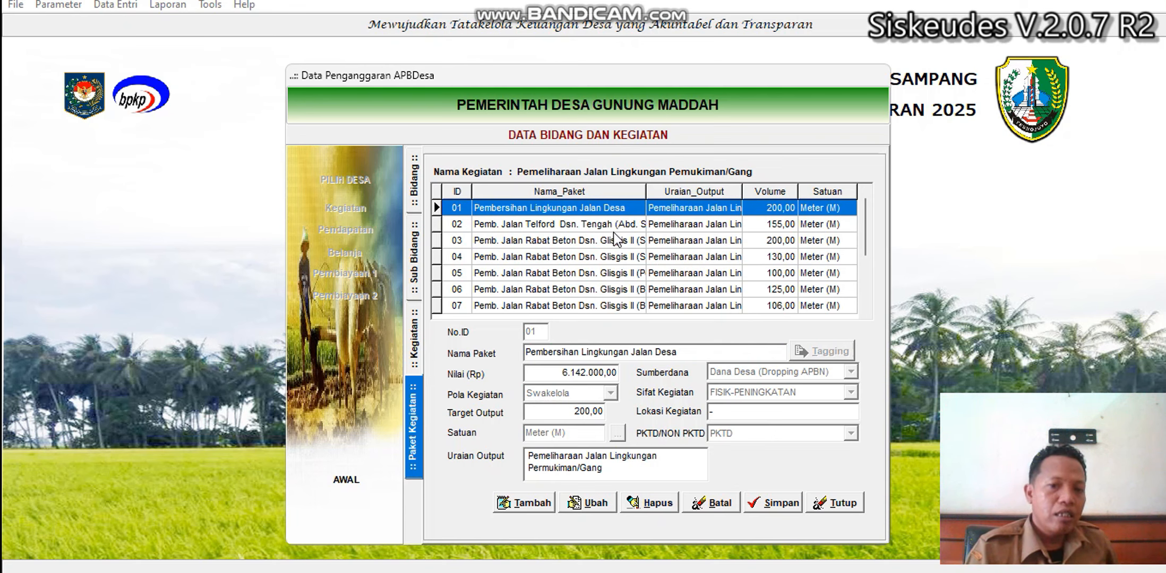
{"action": "left_click", "coordinate": [828, 502]}
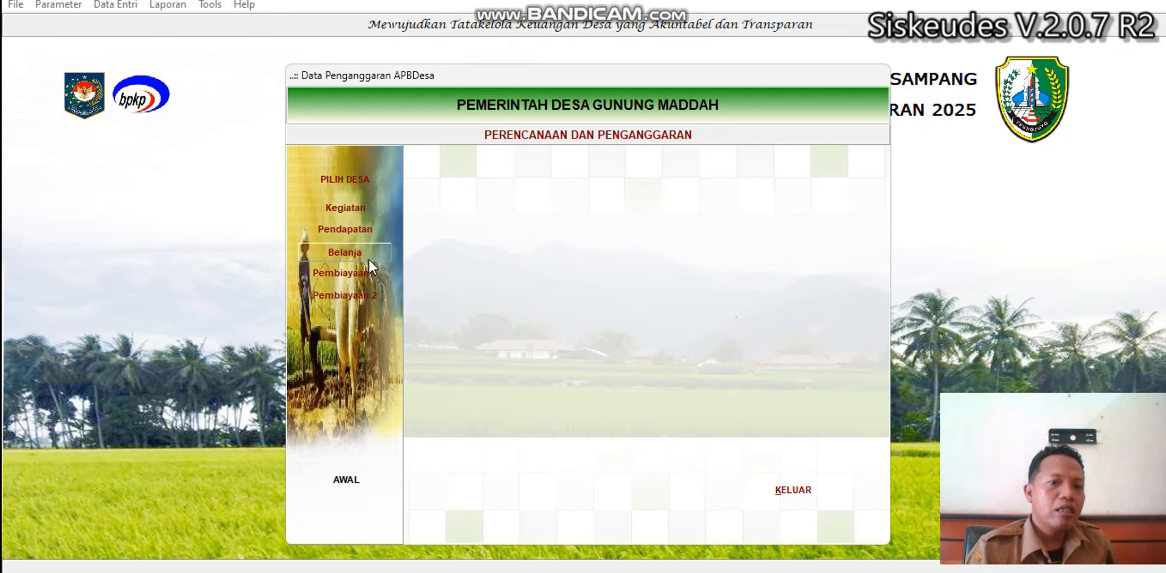
In Belanja, drill to package 01 and open the RAB Rinci of 5.3.5.02 Upah Tenaga Kerja.
{"action": "left_click", "coordinate": [355, 251]}
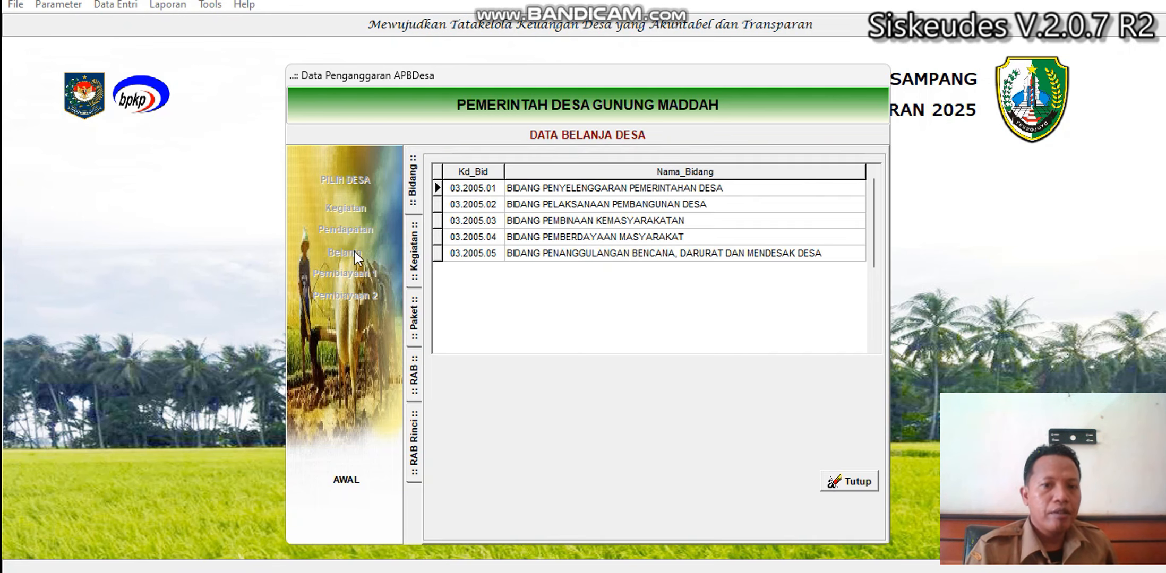
{"action": "double_click", "coordinate": [620, 206]}
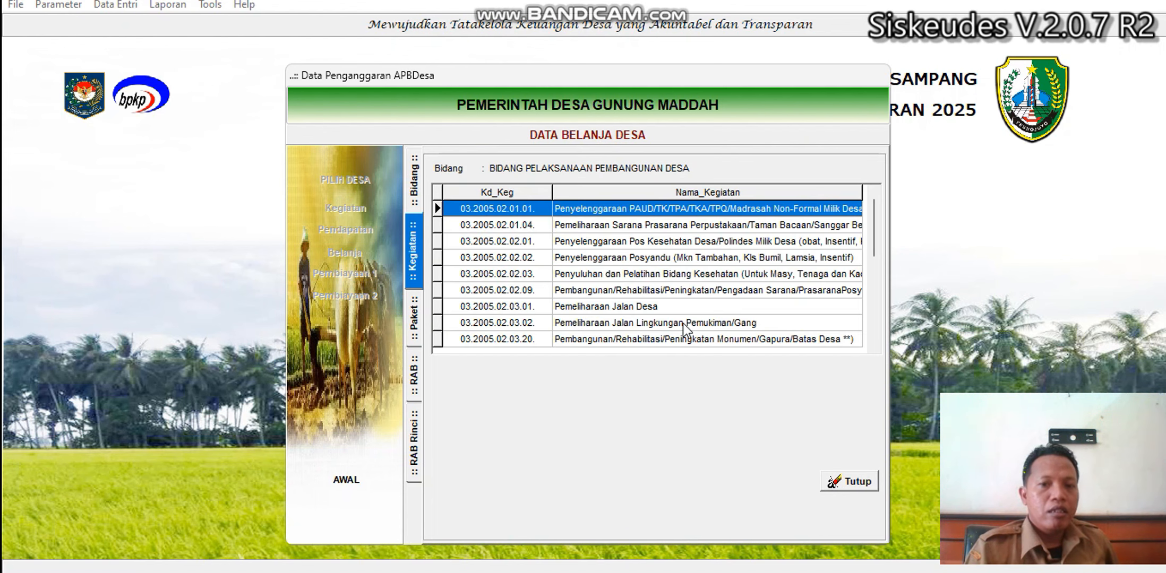
{"action": "double_click", "coordinate": [683, 323]}
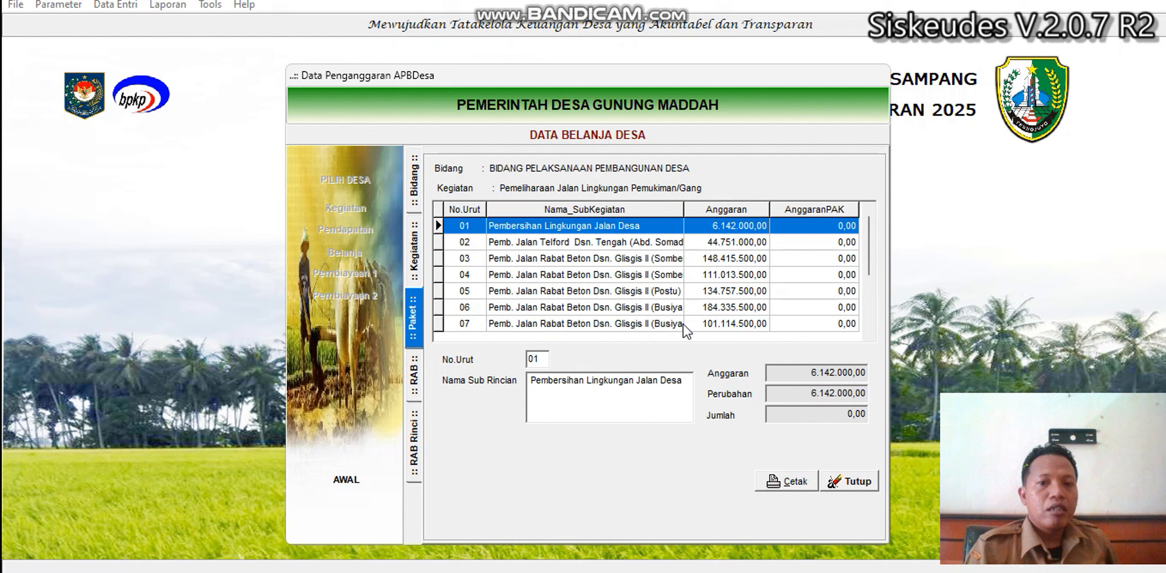
{"action": "double_click", "coordinate": [616, 228]}
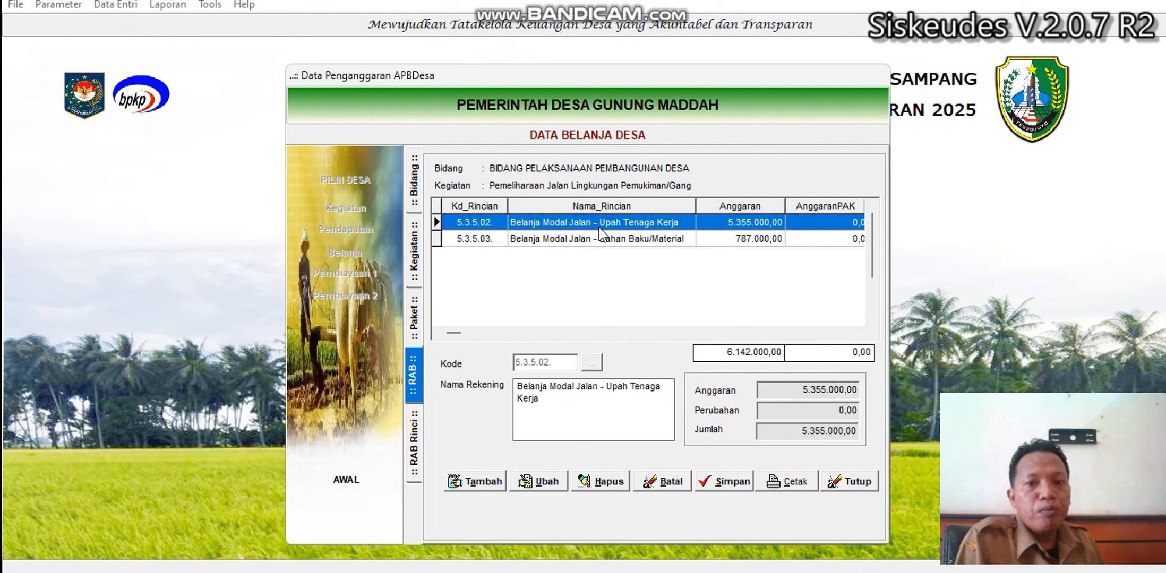
{"action": "left_click", "coordinate": [616, 240]}
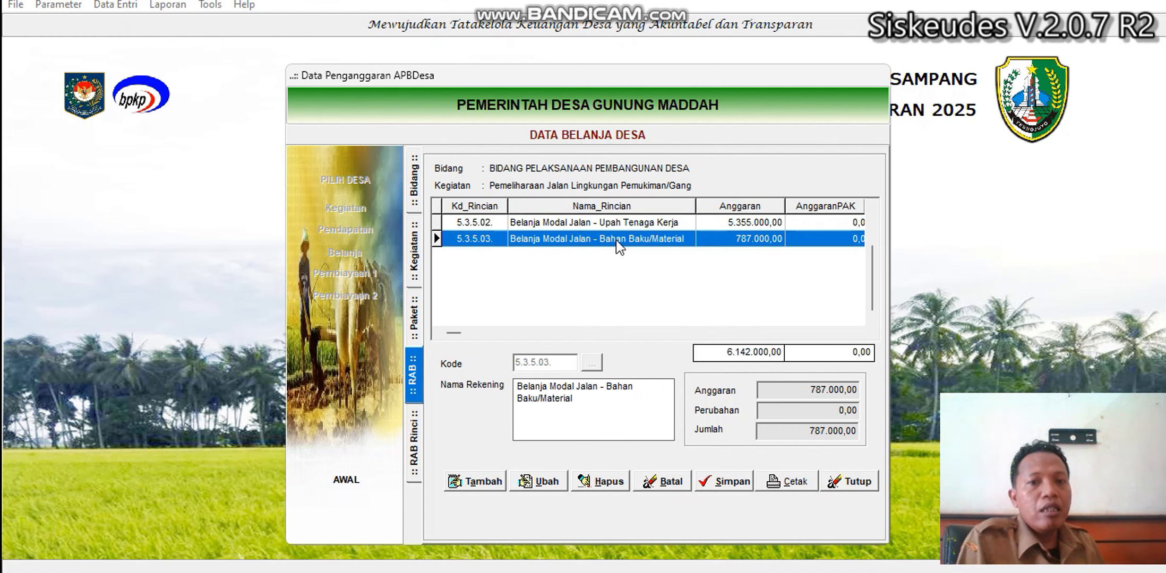
{"action": "left_click", "coordinate": [608, 227]}
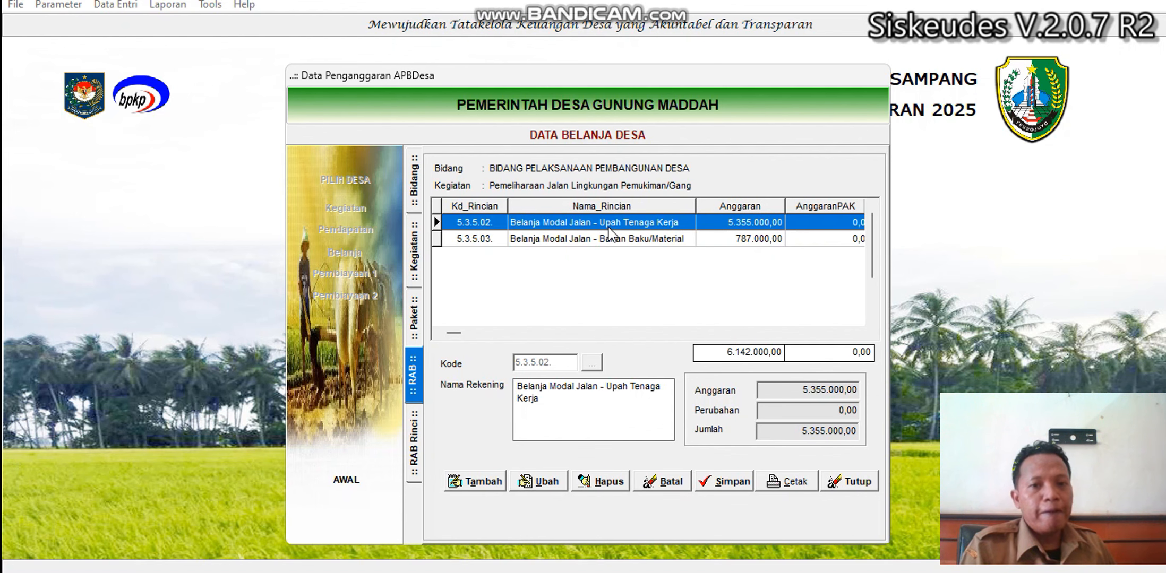
{"action": "double_click", "coordinate": [609, 228]}
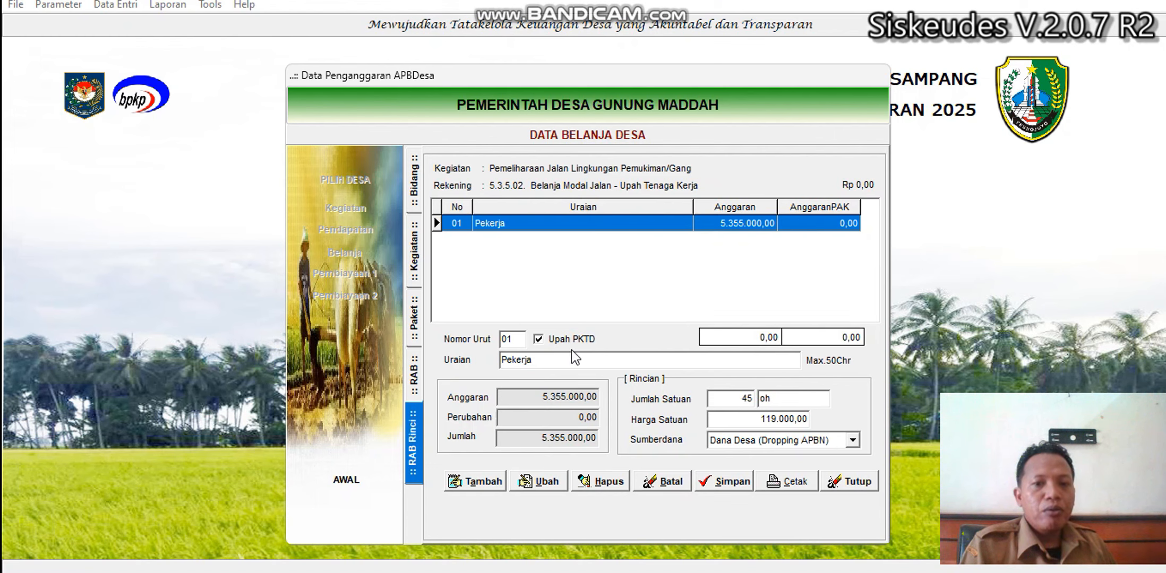
Tag the Pekerja wage line (45 oh at 119.000) as Upah PKTD, save it, and return to RAB.
{"action": "left_click", "coordinate": [547, 482]}
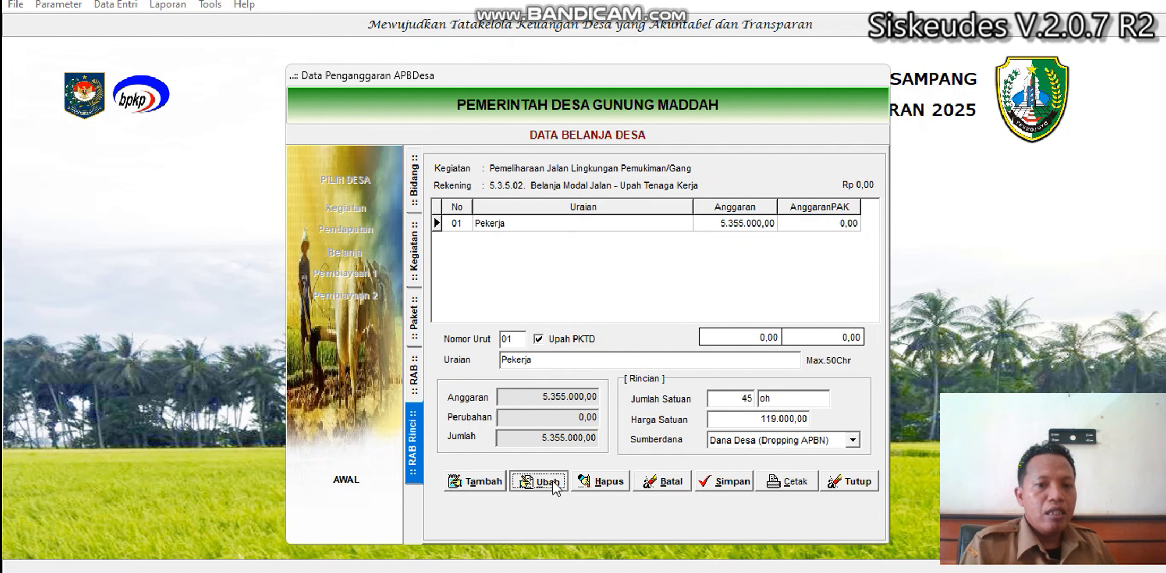
{"action": "left_click", "coordinate": [552, 342]}
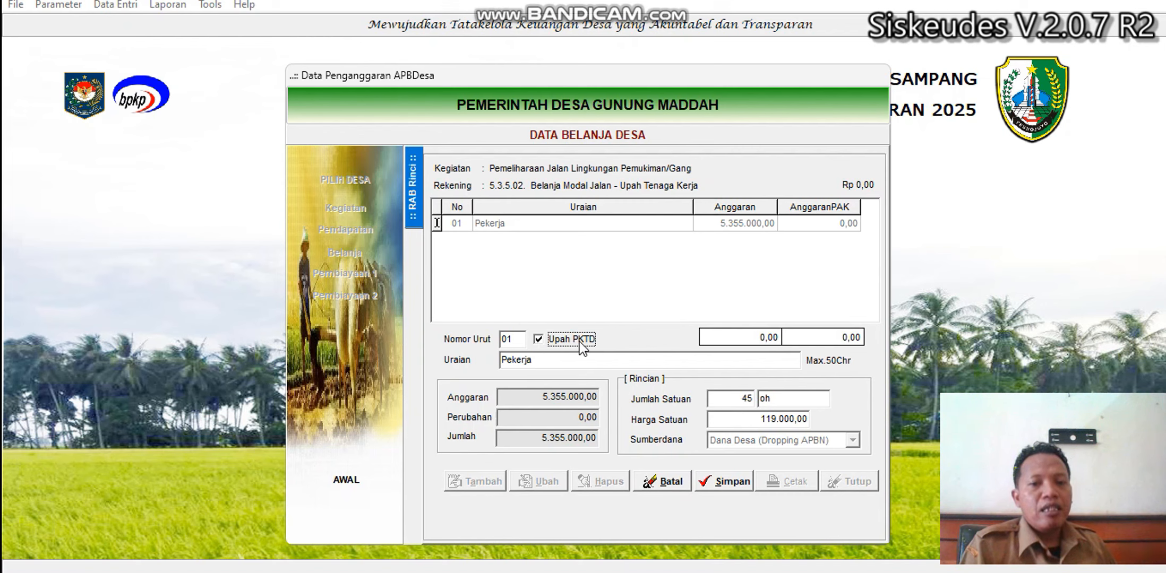
{"action": "left_click", "coordinate": [722, 482]}
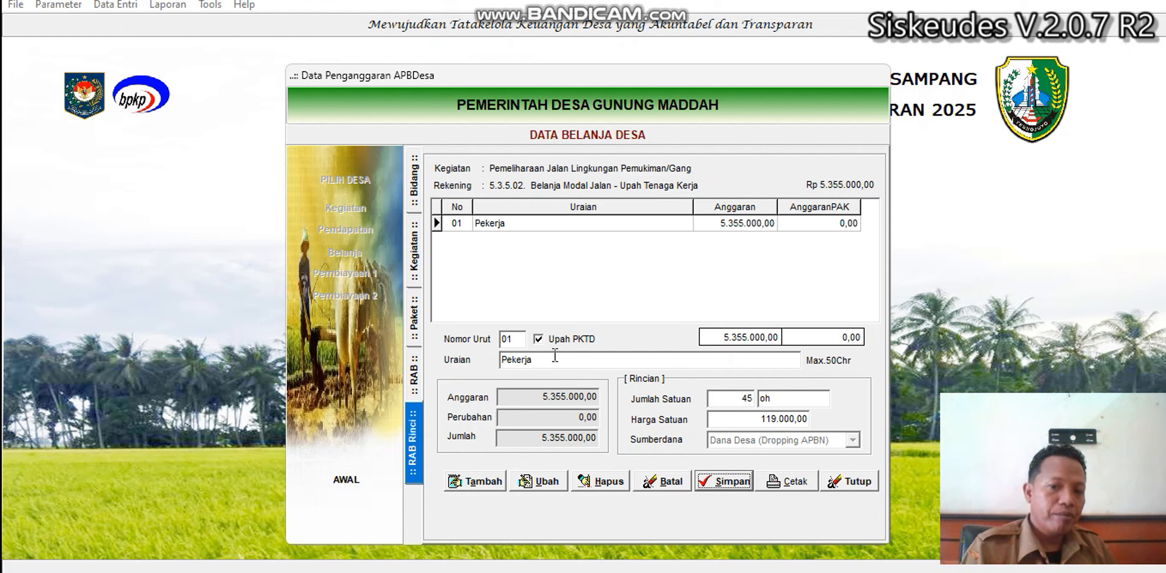
{"action": "left_click", "coordinate": [411, 376]}
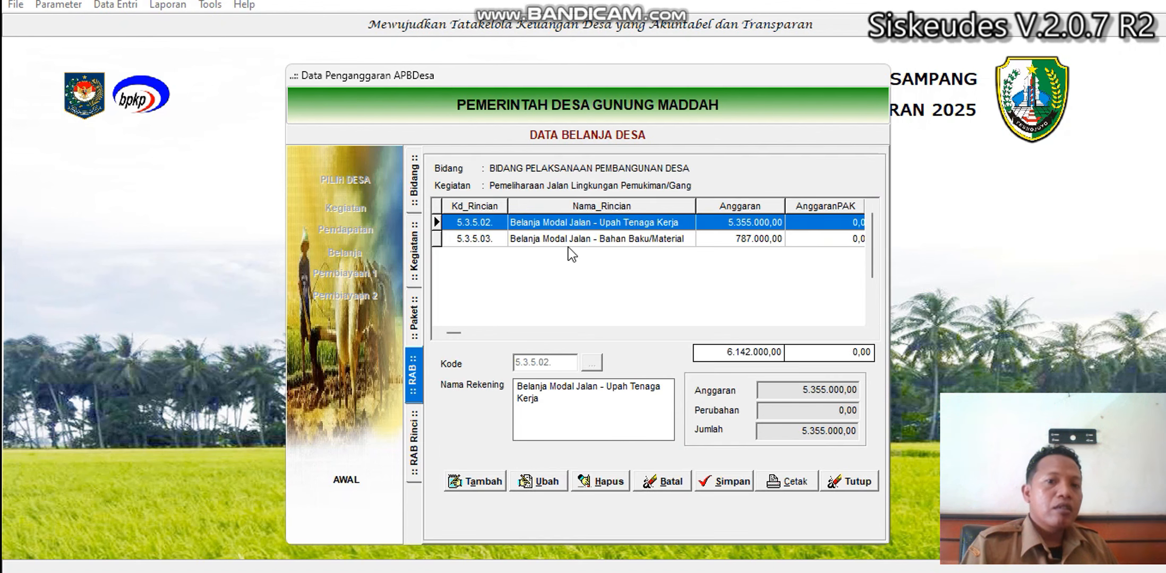
Review the Bahan Baku/Material items, including Gerobak dorong, Sekop and Cangkul.
{"action": "double_click", "coordinate": [610, 237]}
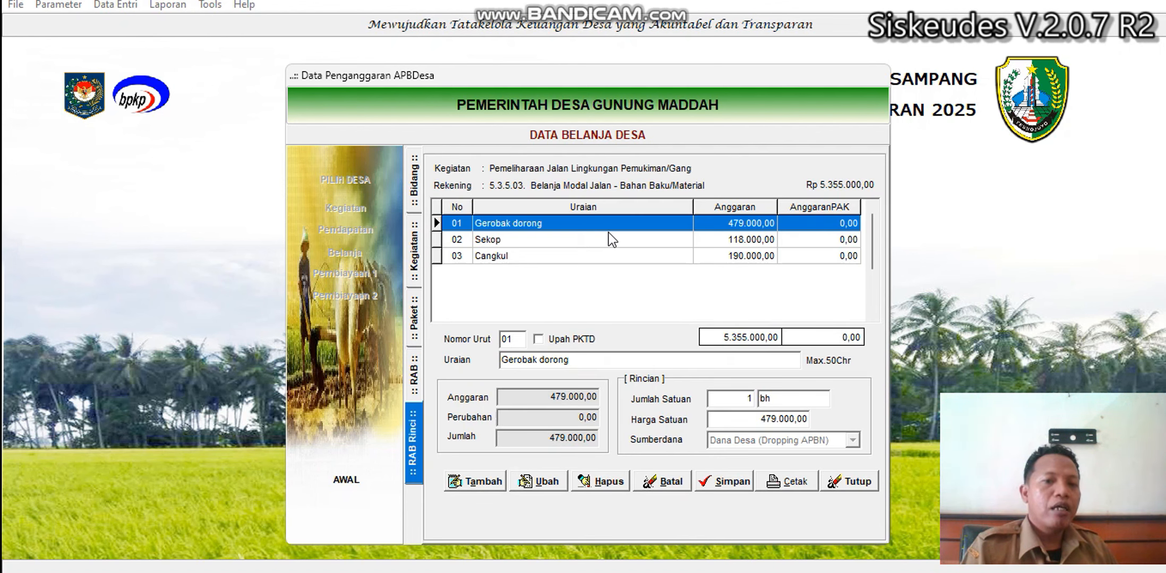
{"action": "key", "text": "Down"}
{"action": "key", "text": "Down"}
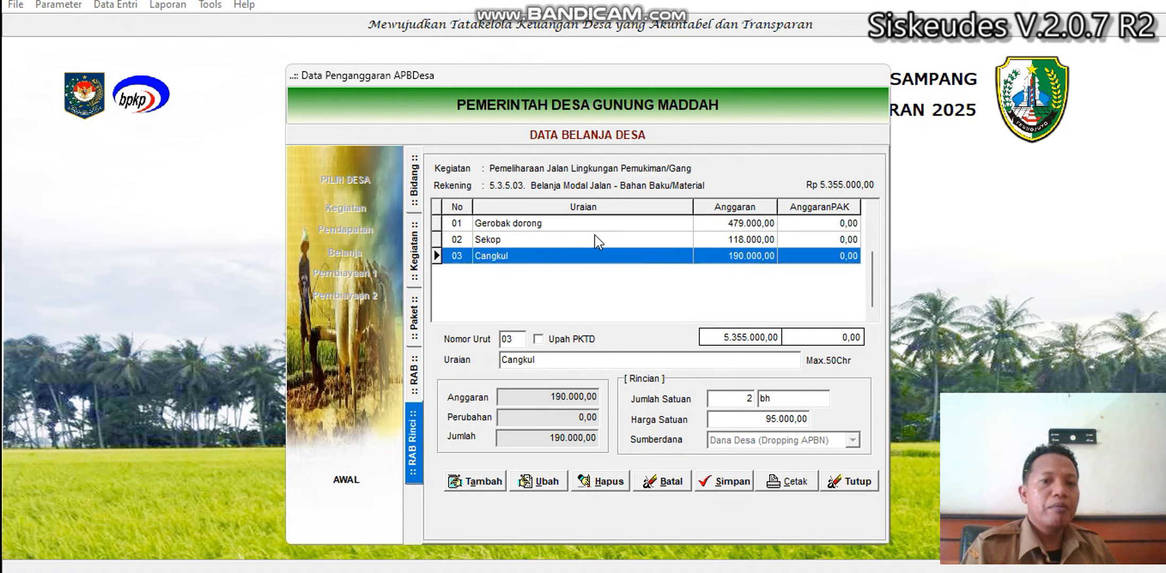
{"action": "left_click", "coordinate": [591, 224]}
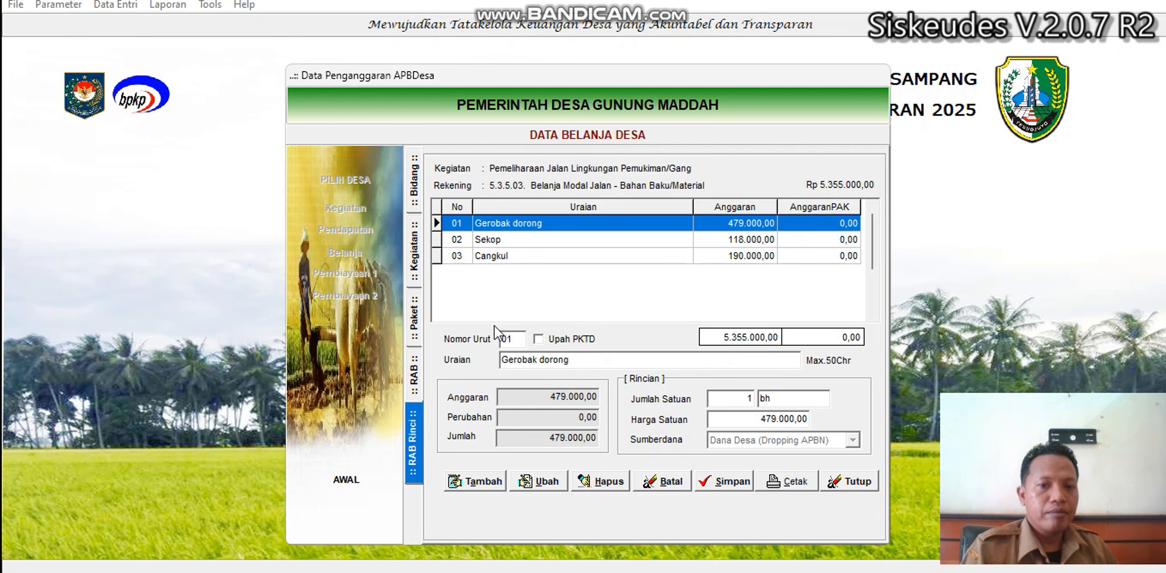
{"action": "left_click", "coordinate": [529, 239]}
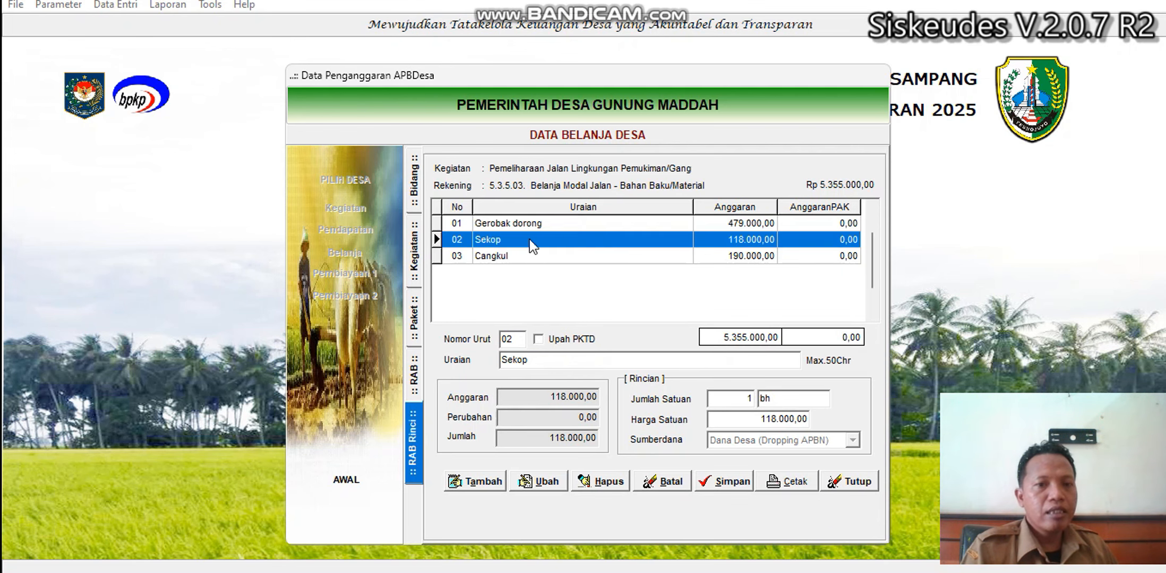
{"action": "left_click", "coordinate": [527, 257]}
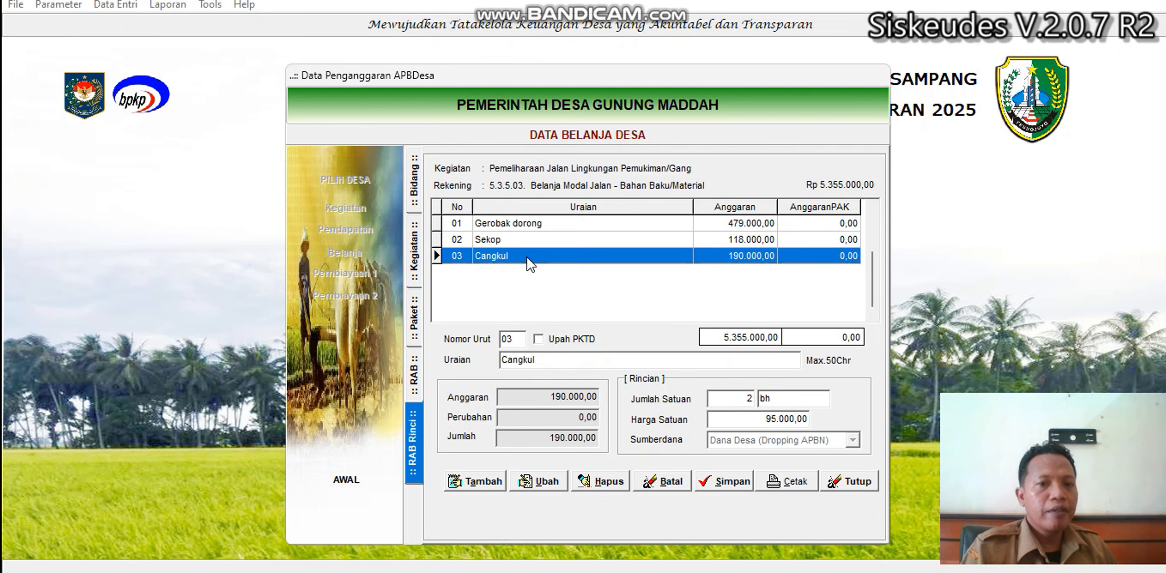
Open the Telford road package's 5.3.5.02 Upah Tenaga Kerja detail lines.
{"action": "left_click", "coordinate": [416, 381]}
{"action": "left_click", "coordinate": [418, 327]}
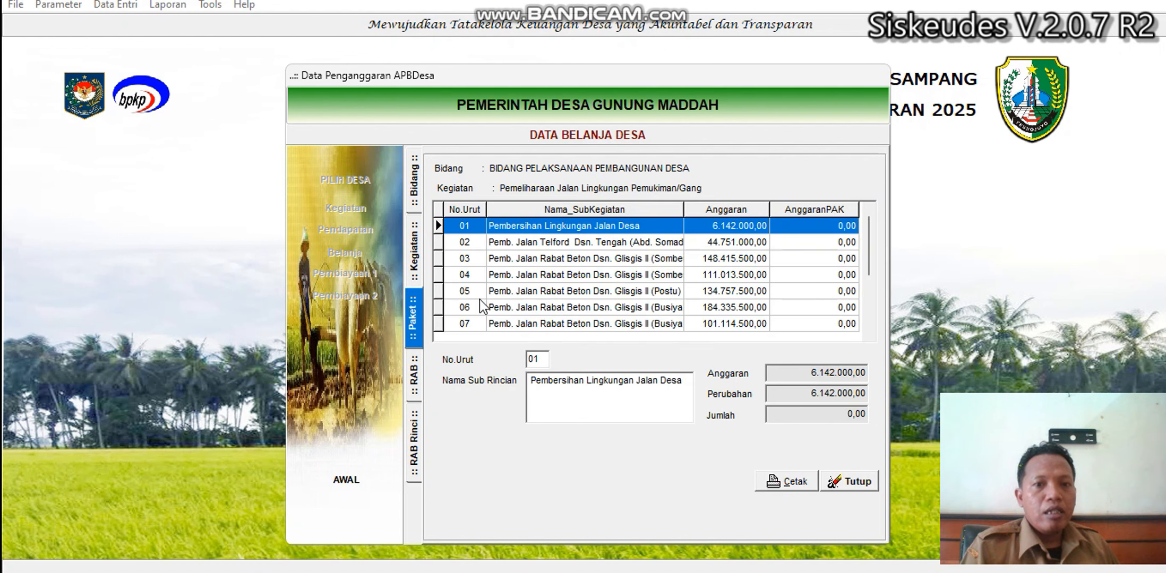
{"action": "left_click", "coordinate": [607, 244]}
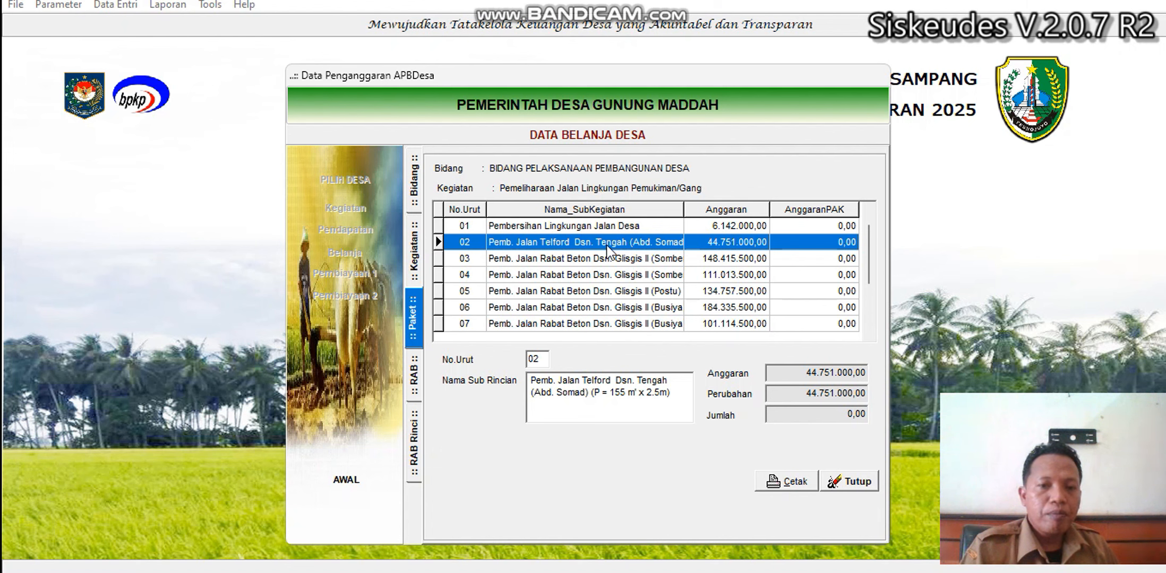
{"action": "double_click", "coordinate": [607, 246]}
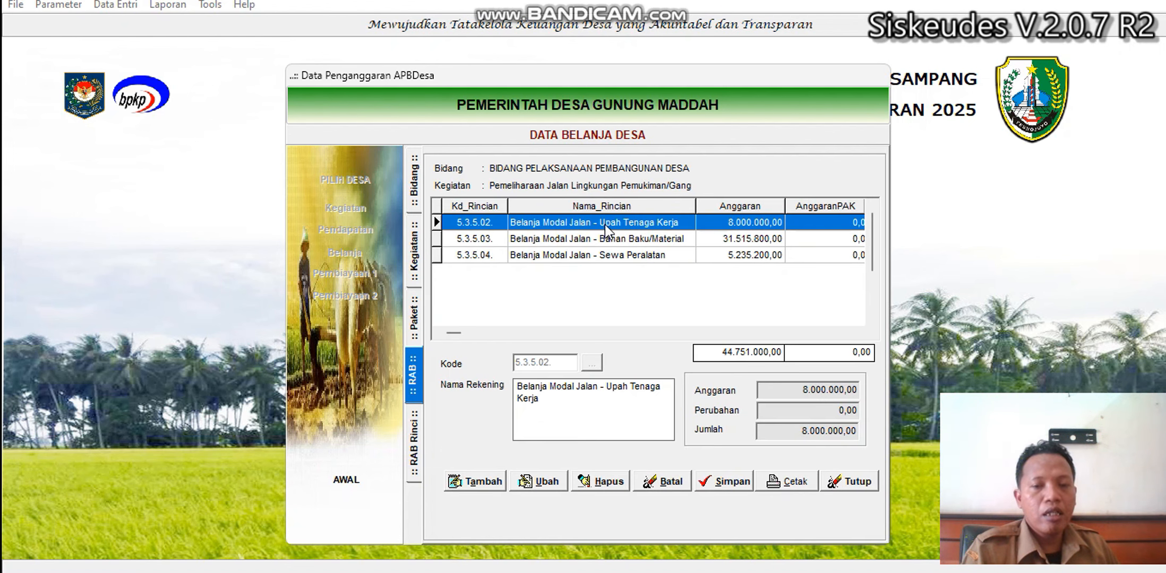
{"action": "double_click", "coordinate": [604, 225]}
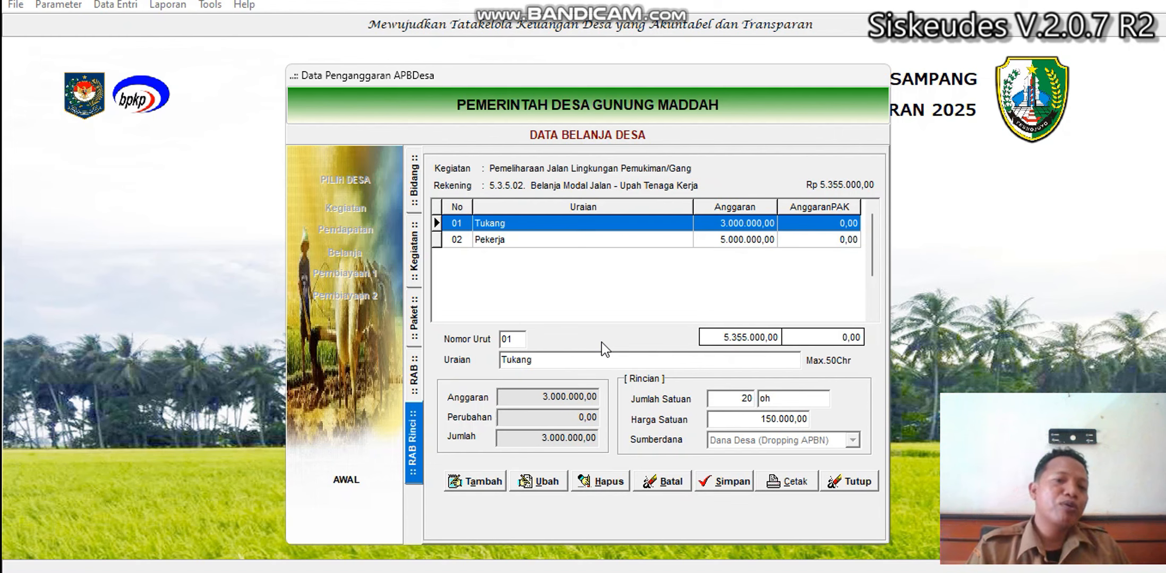
Return to package 01 and reopen its 5.3.5.02 Upah Tenaga Kerja detail lines.
{"action": "left_click", "coordinate": [415, 376]}
{"action": "left_click", "coordinate": [409, 318]}
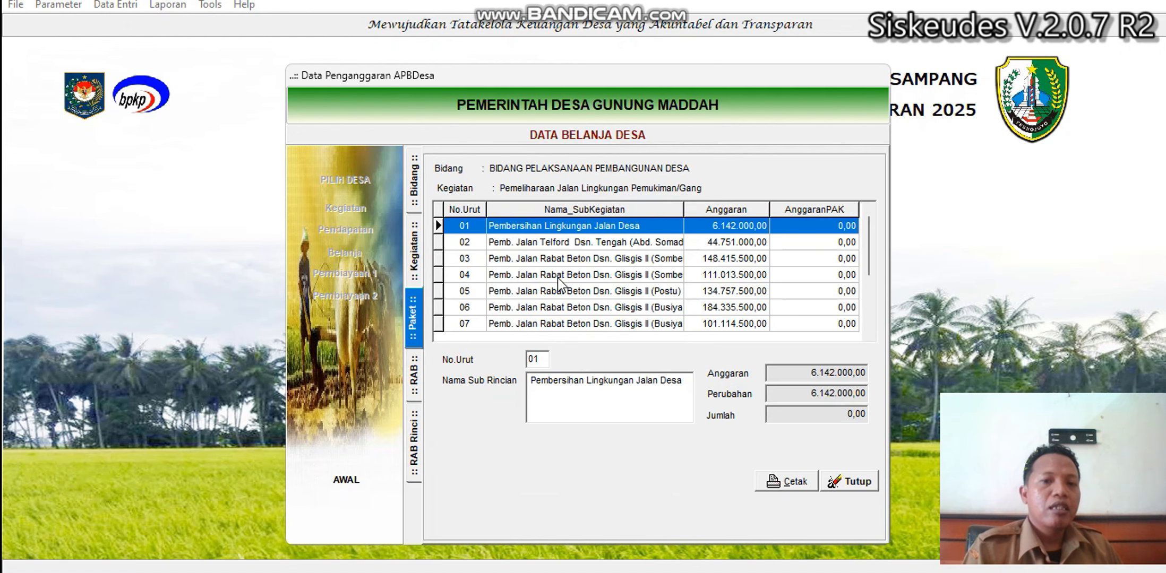
{"action": "double_click", "coordinate": [611, 227]}
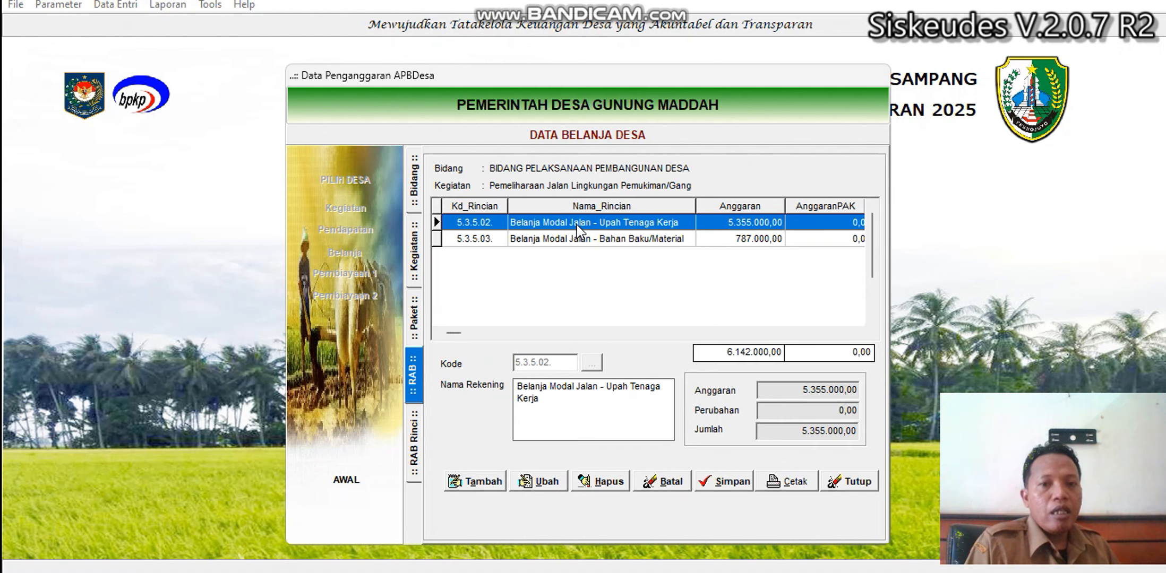
{"action": "double_click", "coordinate": [577, 225]}
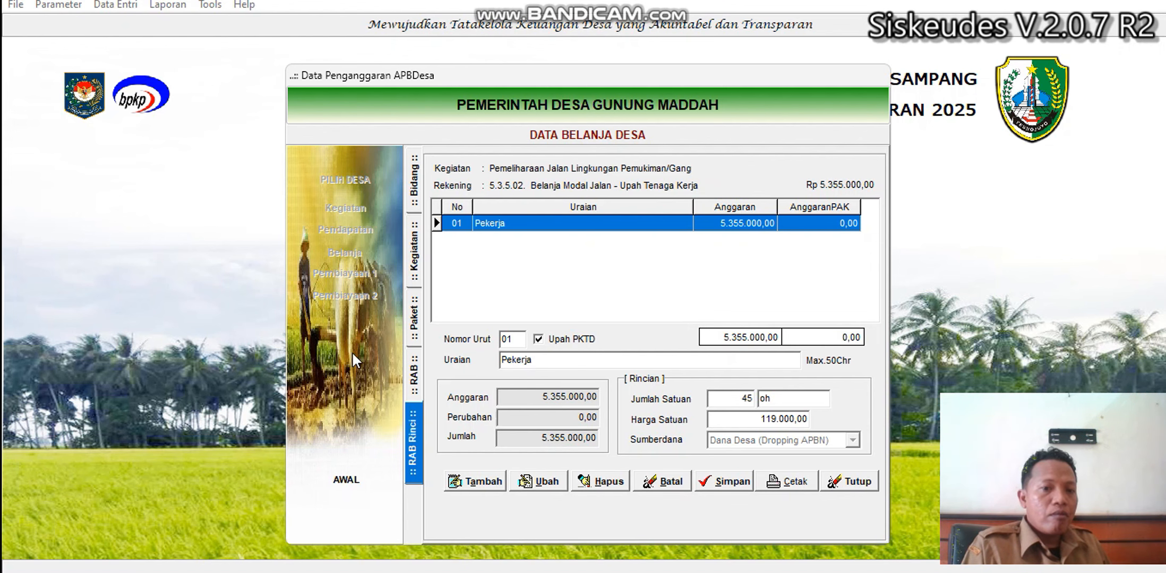
Back out of the spending data and leave the Perencanaan dan Penganggaran window.
{"action": "left_click", "coordinate": [419, 381]}
{"action": "left_click", "coordinate": [407, 326]}
{"action": "left_click", "coordinate": [411, 275]}
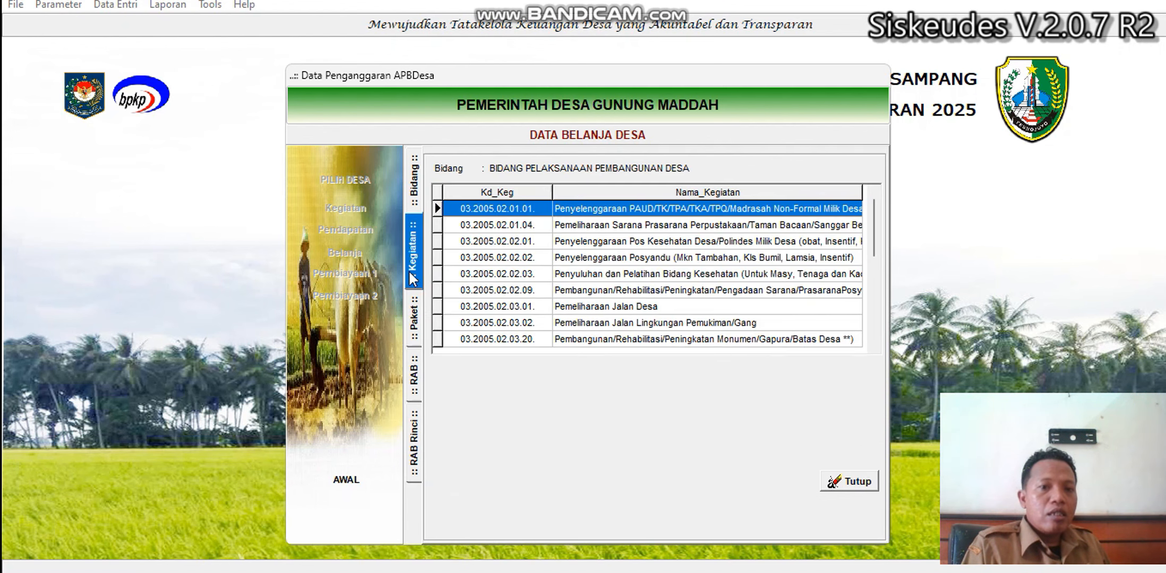
{"action": "left_click", "coordinate": [412, 203]}
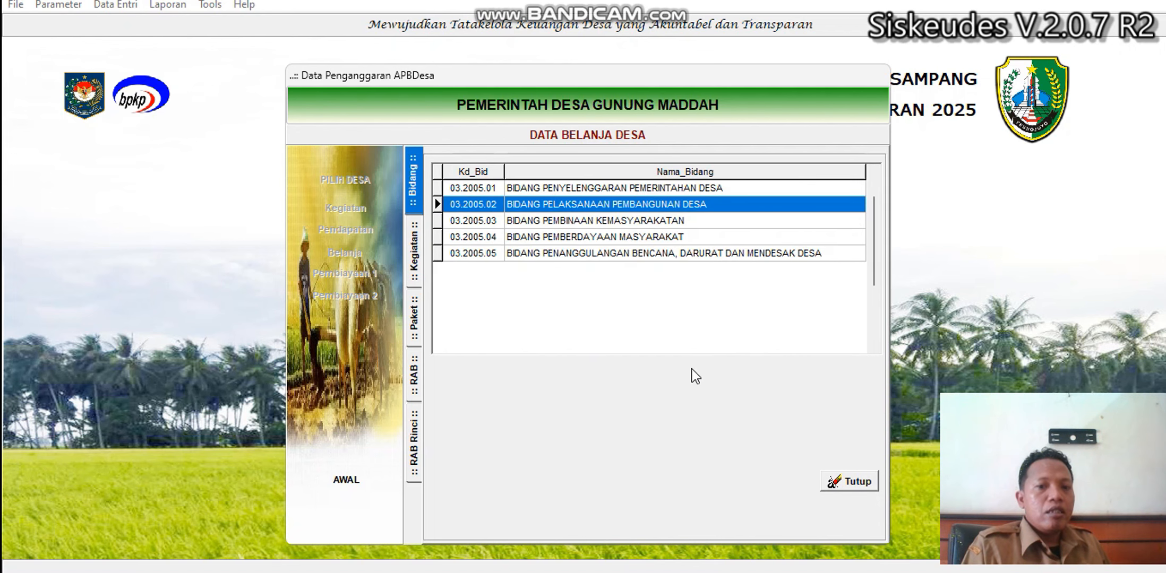
{"action": "left_click", "coordinate": [834, 481]}
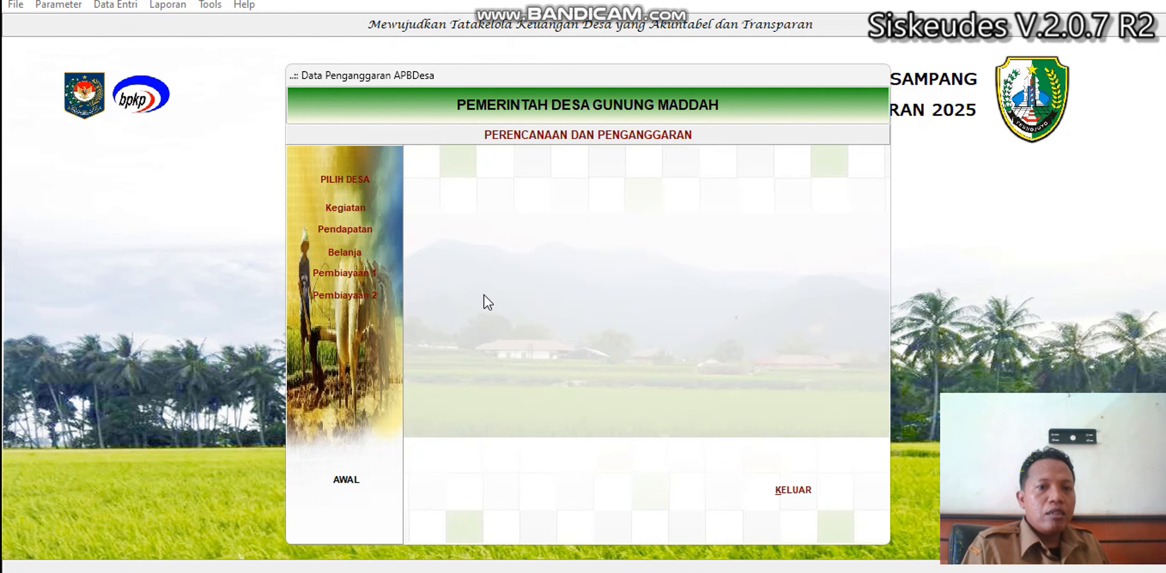
{"action": "left_click", "coordinate": [798, 490]}
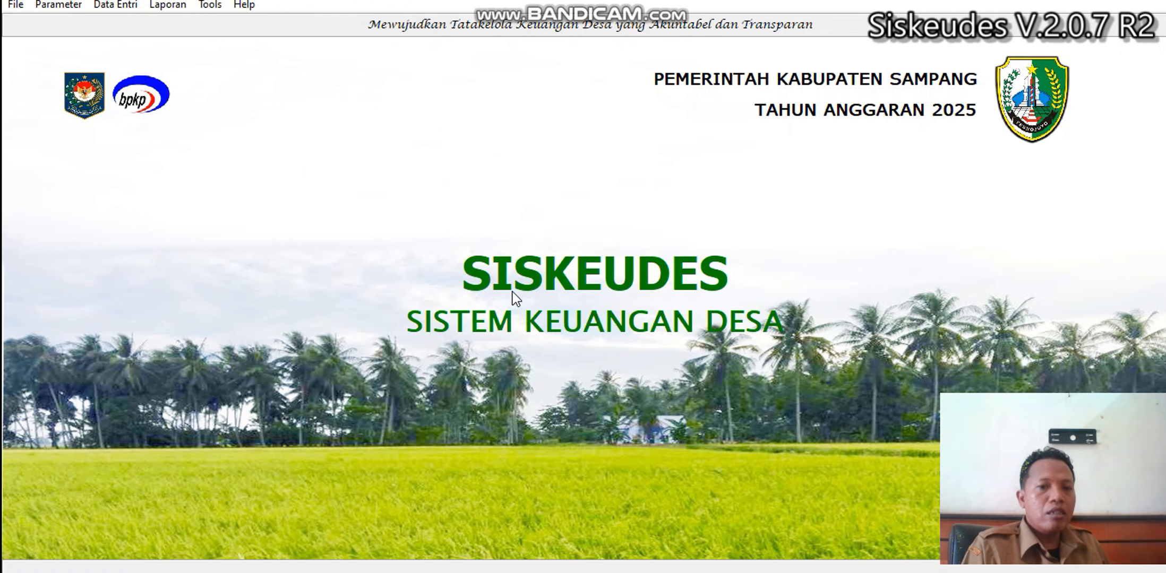
Open SPP Kegiatan from Data Entri > Penatausahaan for village Gunung Maddah.
{"action": "left_click", "coordinate": [116, 6]}
{"action": "mouse_move", "coordinate": [158, 75]}
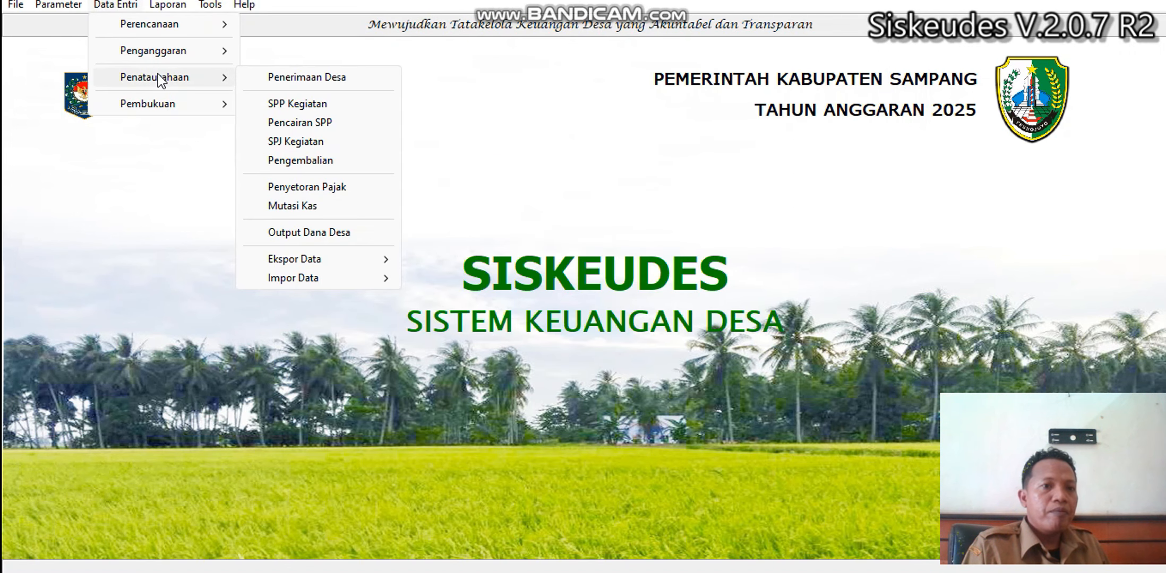
{"action": "left_click", "coordinate": [314, 106]}
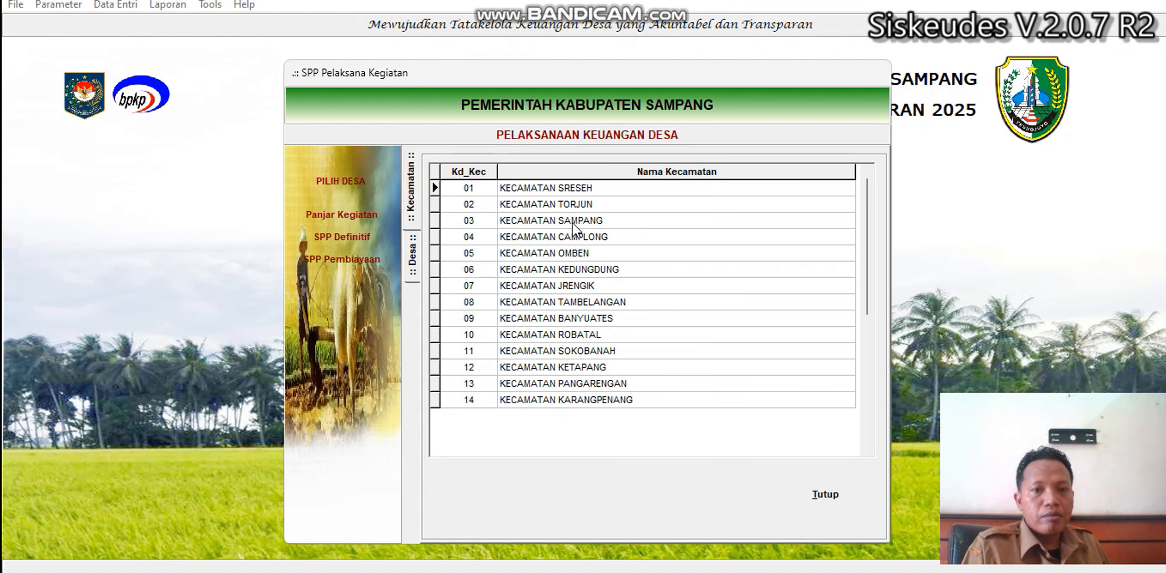
{"action": "double_click", "coordinate": [571, 223]}
{"action": "double_click", "coordinate": [581, 221]}
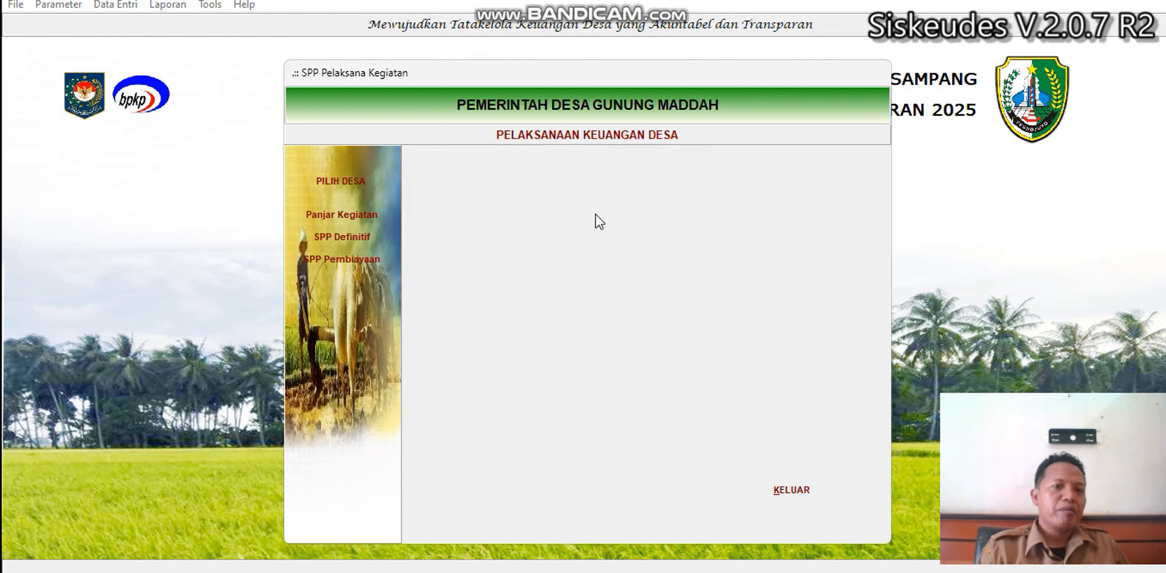
Open SPP Definitif and move through the records to SPP 0008 for road cleaning.
{"action": "left_click", "coordinate": [368, 234]}
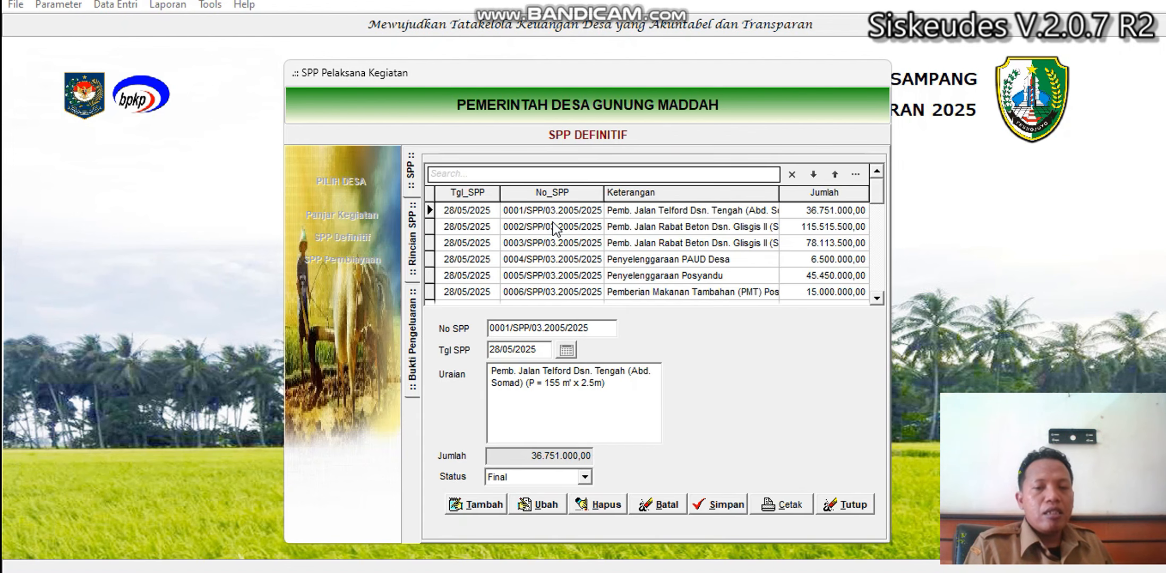
{"action": "left_click", "coordinate": [597, 227]}
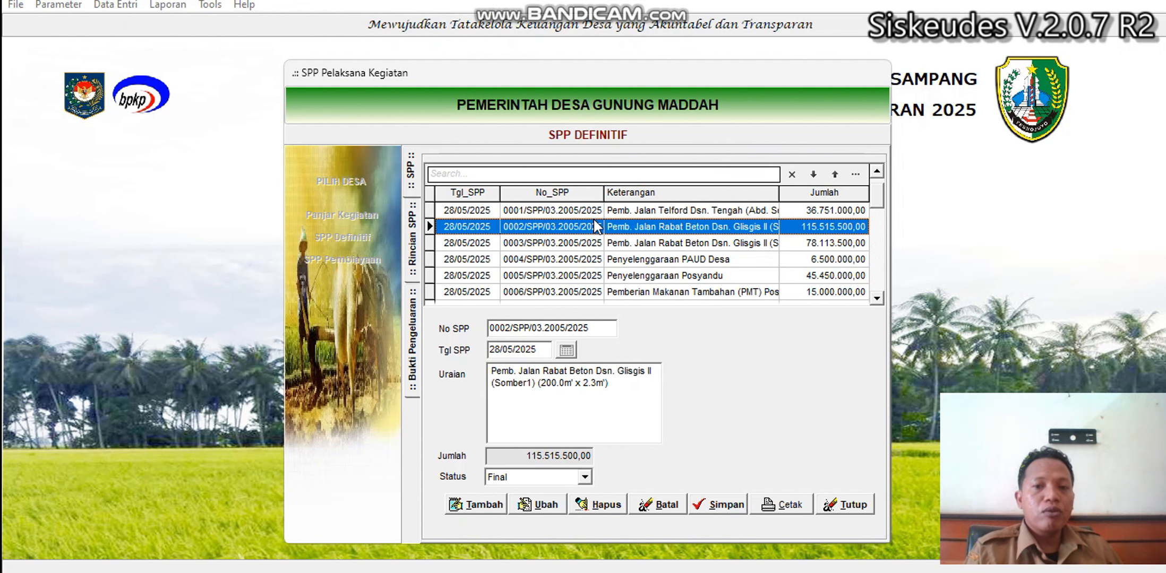
{"action": "left_click", "coordinate": [680, 276]}
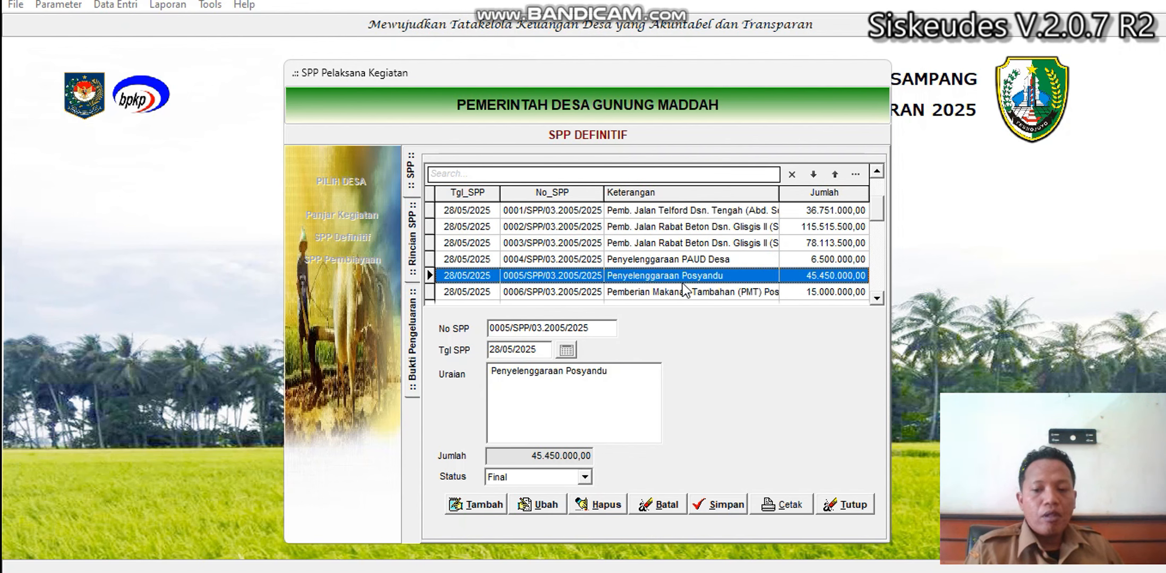
{"action": "key", "text": "Down"}
{"action": "key", "text": "Down"}
{"action": "key", "text": "Down"}
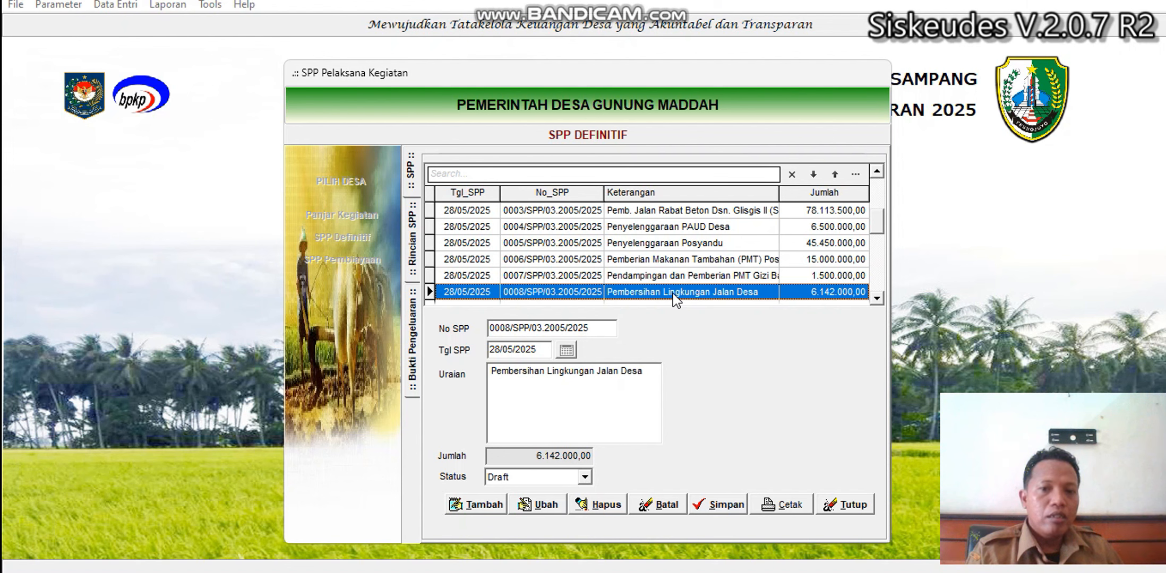
Set the PKTD realization flag on SPP 0008's labour-wage receipt and save it.
{"action": "double_click", "coordinate": [674, 293]}
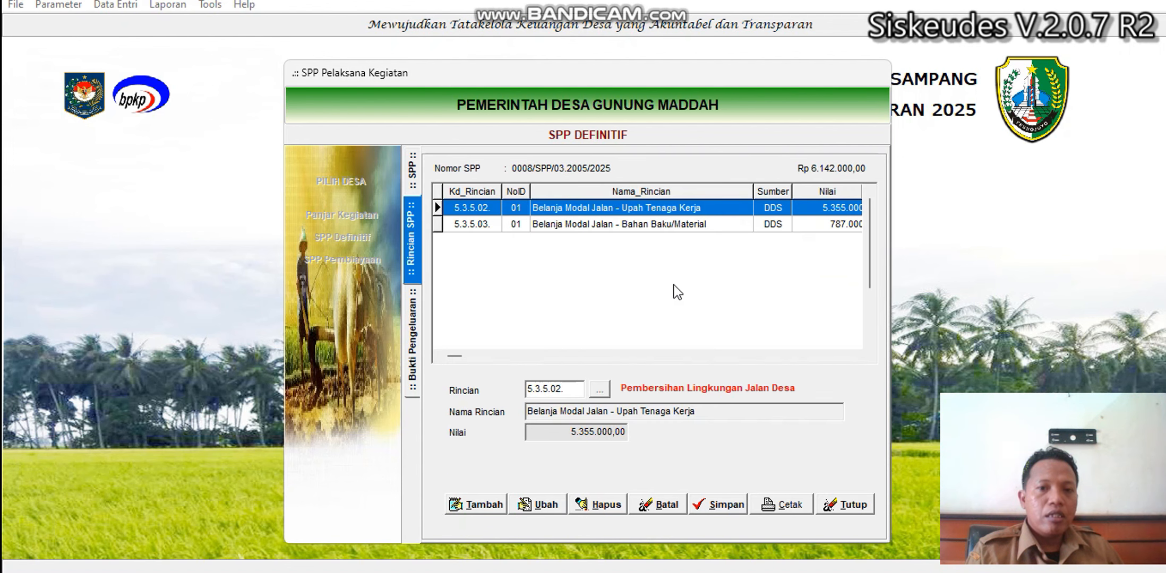
{"action": "double_click", "coordinate": [668, 211]}
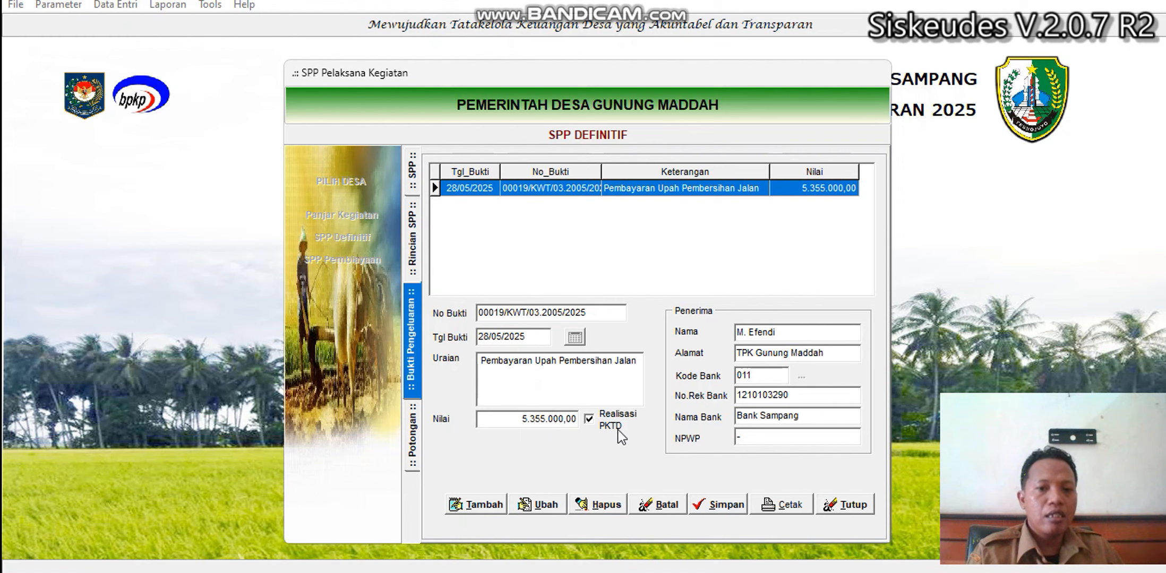
{"action": "left_click", "coordinate": [536, 508]}
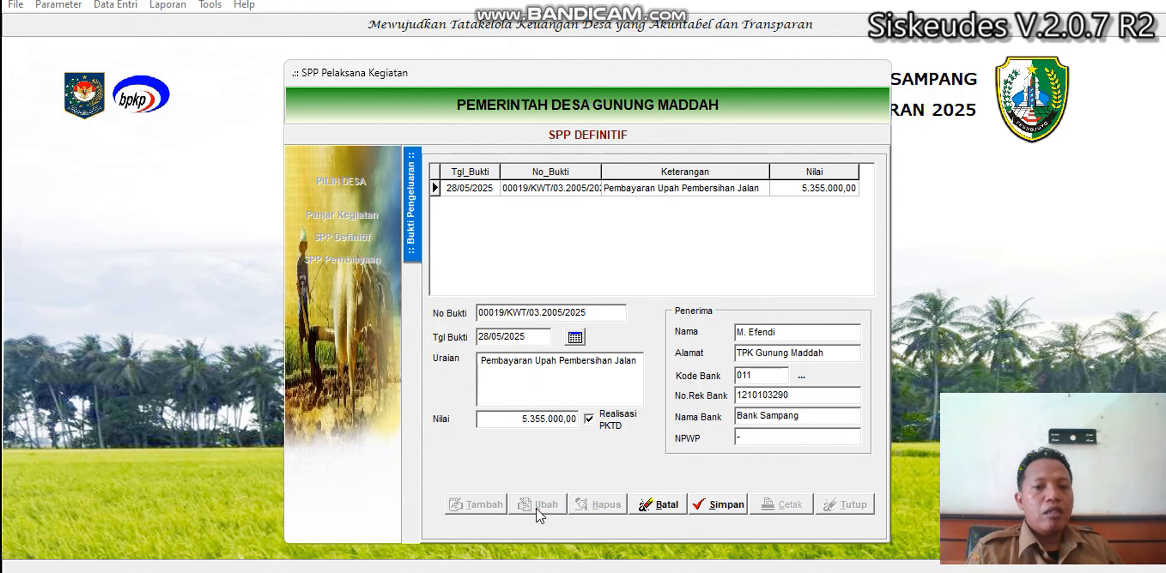
{"action": "left_click", "coordinate": [588, 424]}
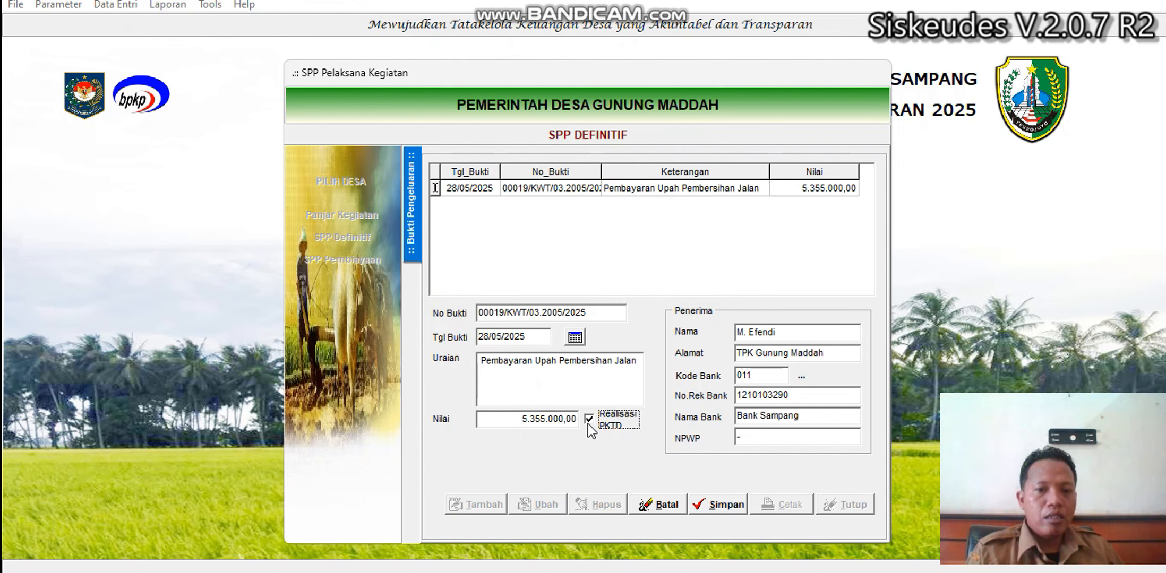
{"action": "left_click", "coordinate": [714, 510]}
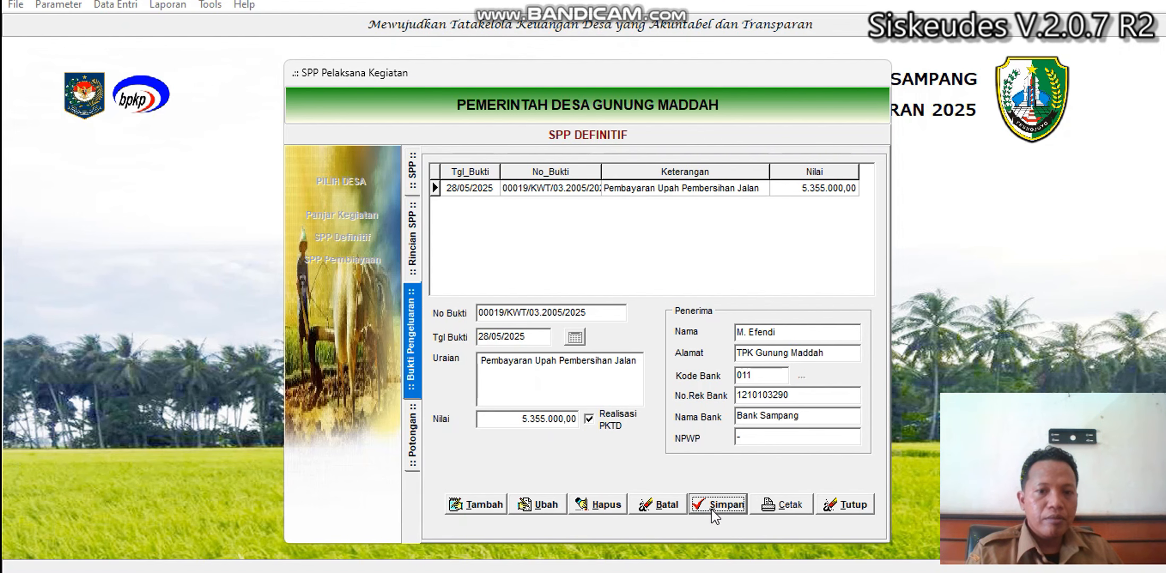
{"action": "left_click", "coordinate": [413, 271]}
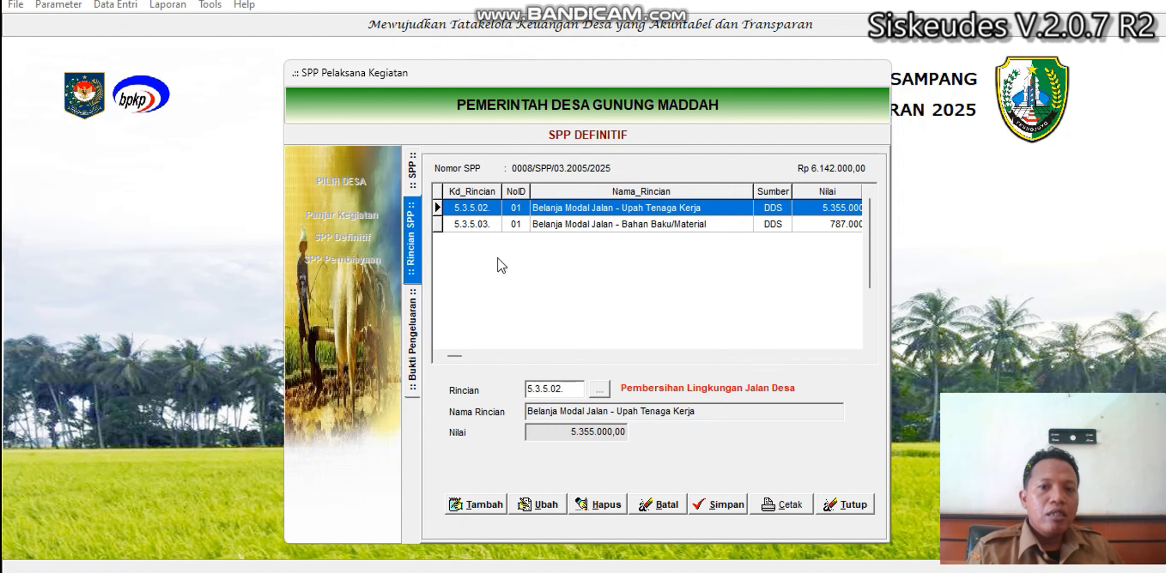
Check the materials receipt and other SPP records, then close the SPP Pelaksana Kegiatan window.
{"action": "double_click", "coordinate": [623, 226]}
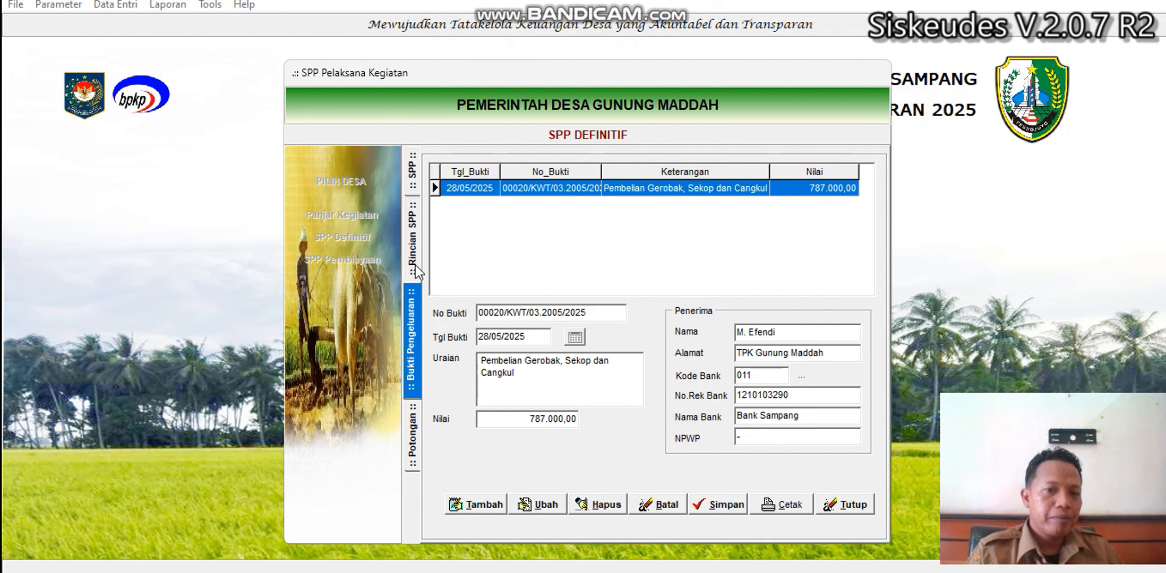
{"action": "left_click", "coordinate": [412, 244]}
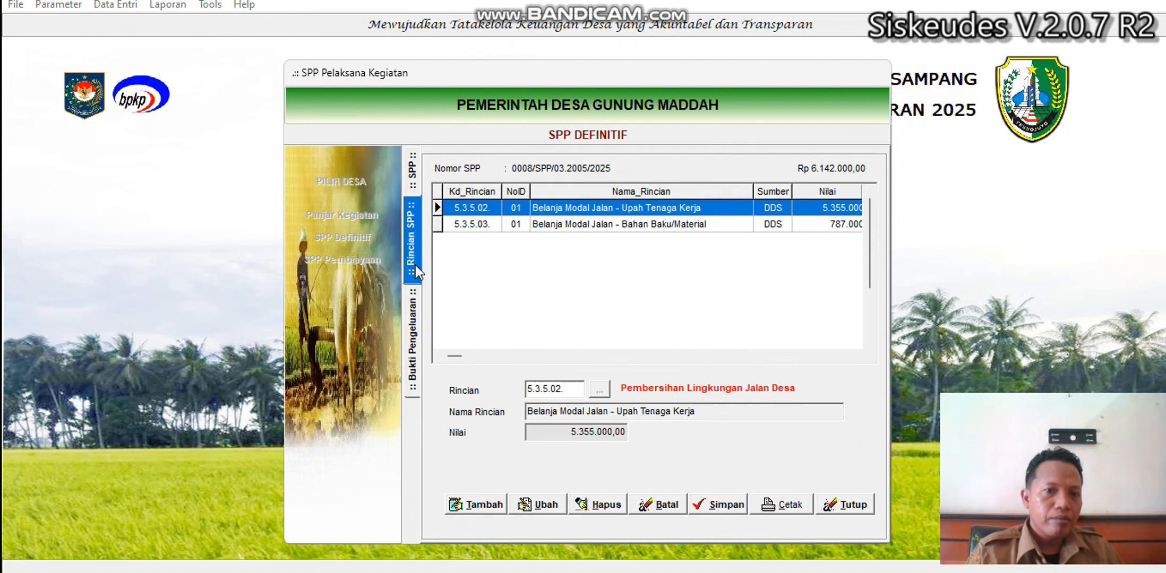
{"action": "left_click", "coordinate": [412, 185]}
{"action": "left_click", "coordinate": [685, 263]}
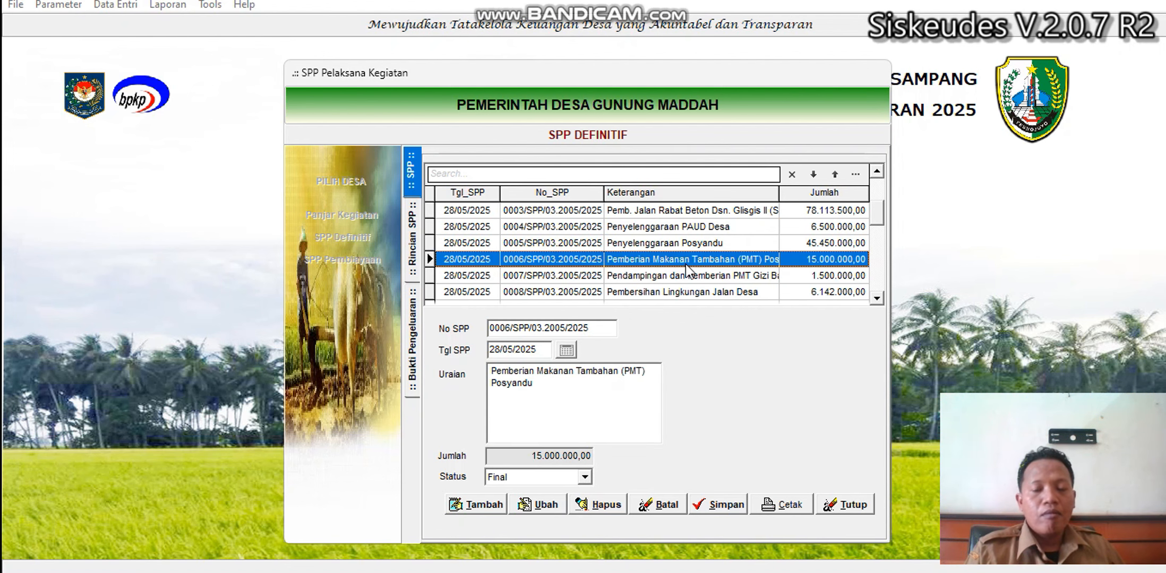
{"action": "key", "text": "Down"}
{"action": "key", "text": "Down"}
{"action": "key", "text": "Down"}
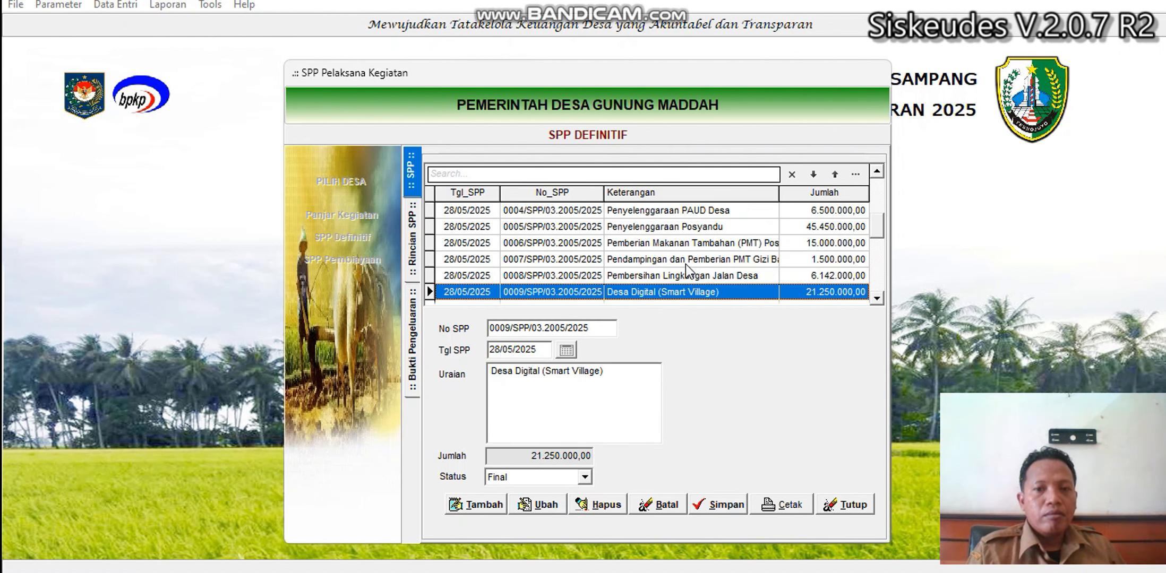
{"action": "left_click", "coordinate": [841, 502]}
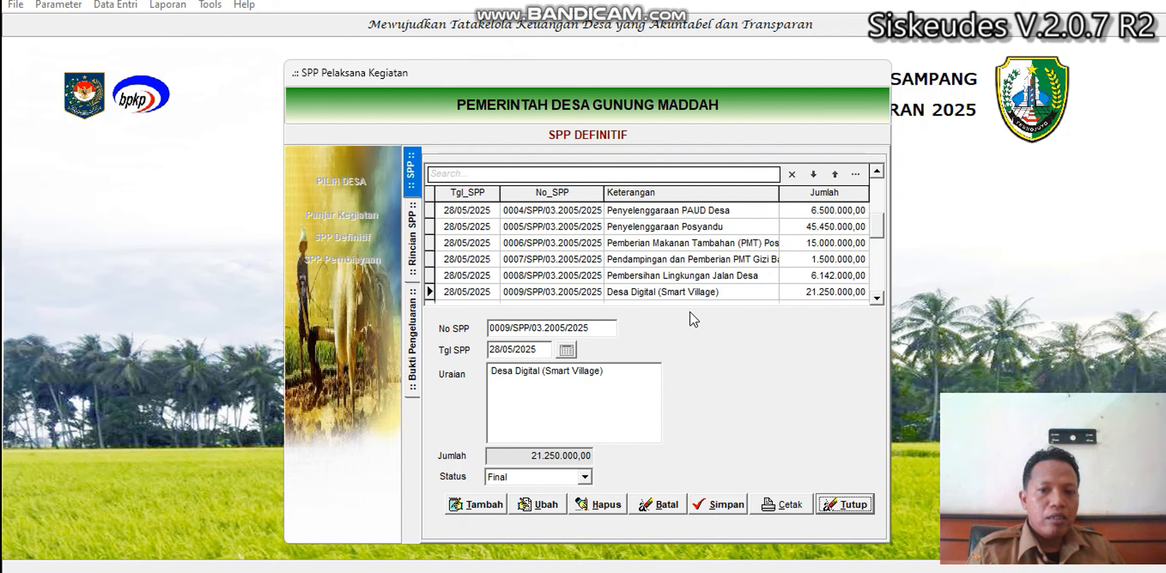
{"action": "left_click", "coordinate": [846, 505]}
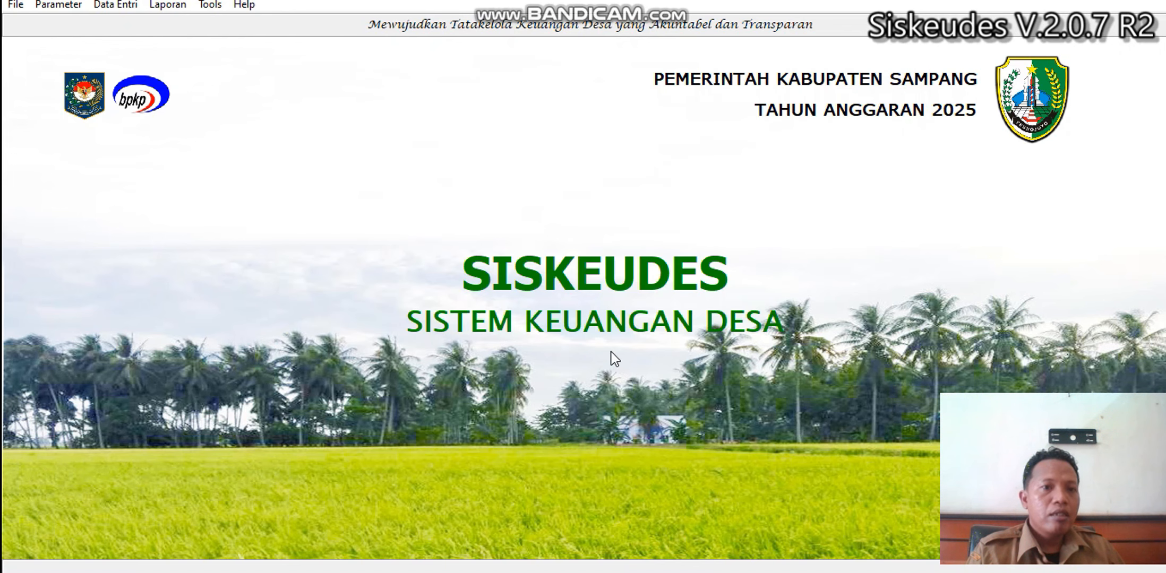
Set the Laporan Penganggaran printout to 03 Kecamatan Sampang, Desa Gunung Maddah, report Penganggaran PKTD.
{"action": "left_click", "coordinate": [171, 7]}
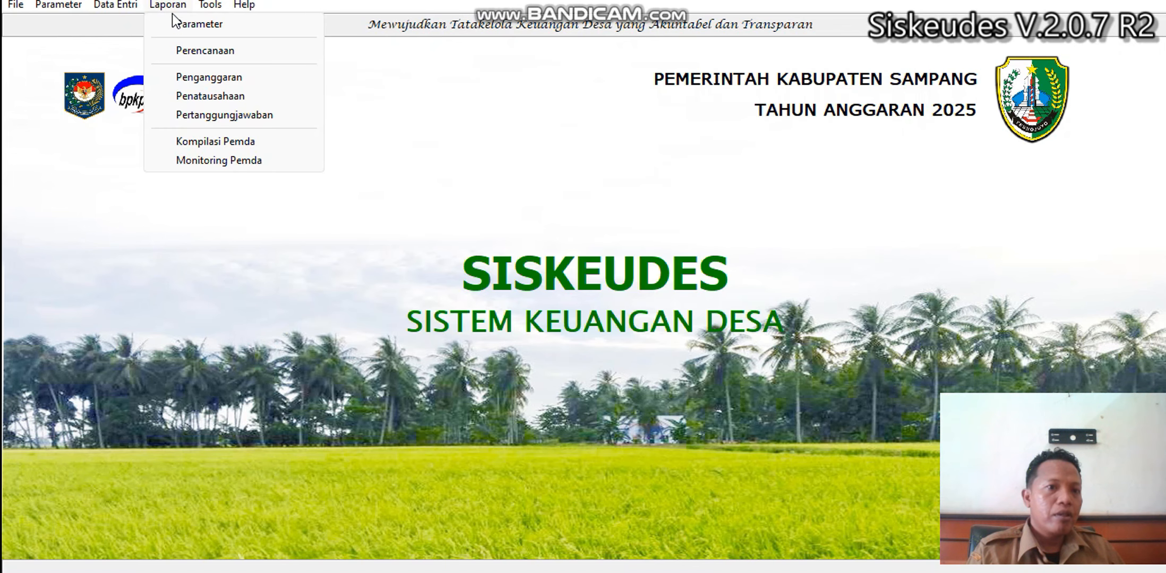
{"action": "left_click", "coordinate": [205, 79]}
{"action": "left_click", "coordinate": [830, 178]}
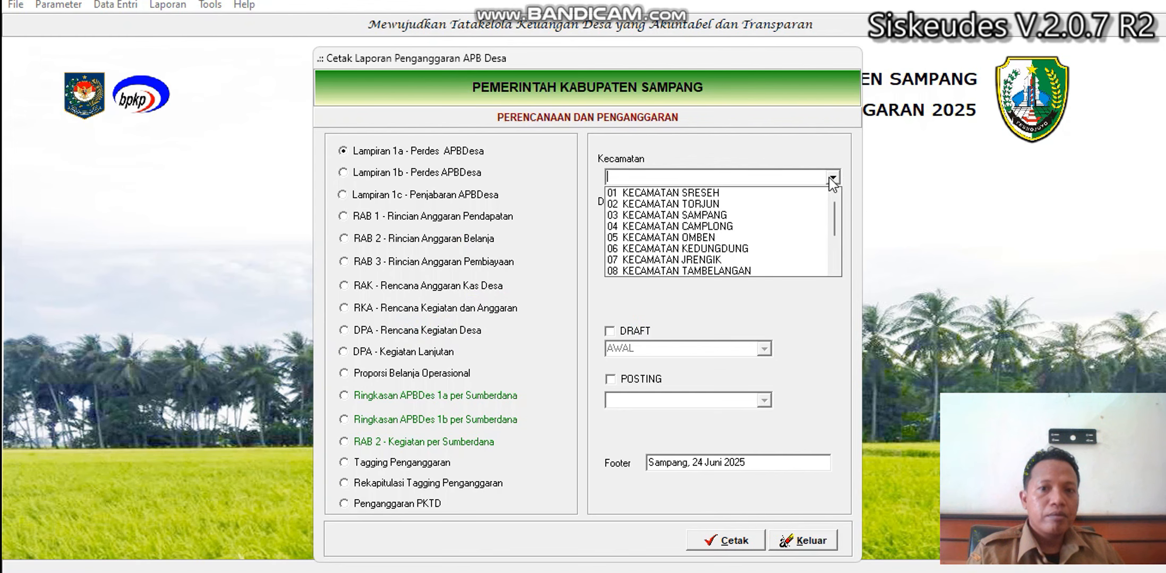
{"action": "left_click", "coordinate": [801, 216]}
{"action": "left_click", "coordinate": [831, 222]}
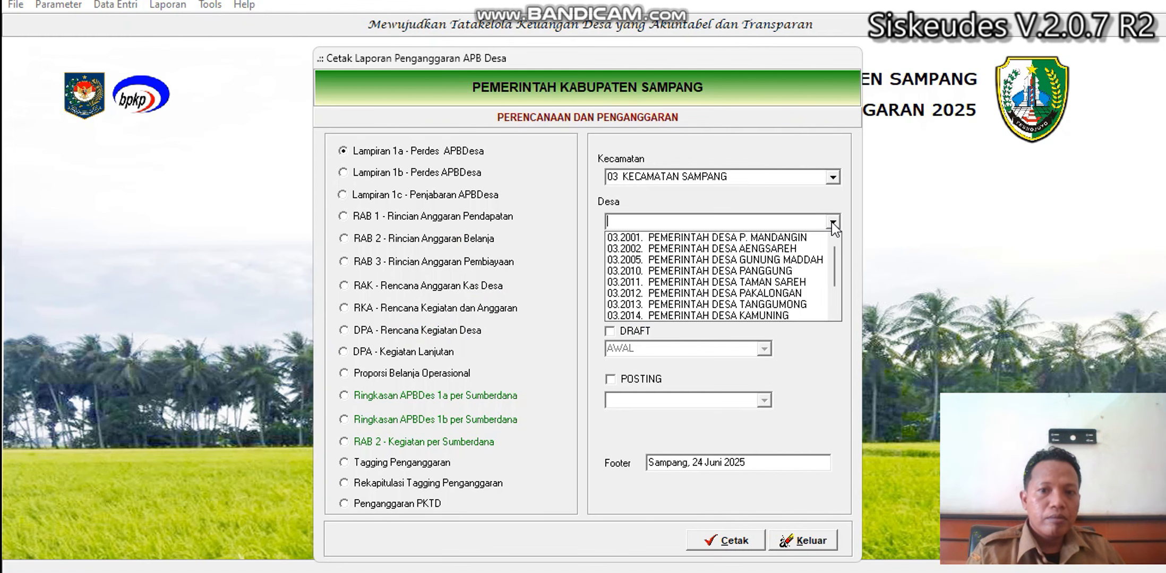
{"action": "left_click", "coordinate": [805, 261]}
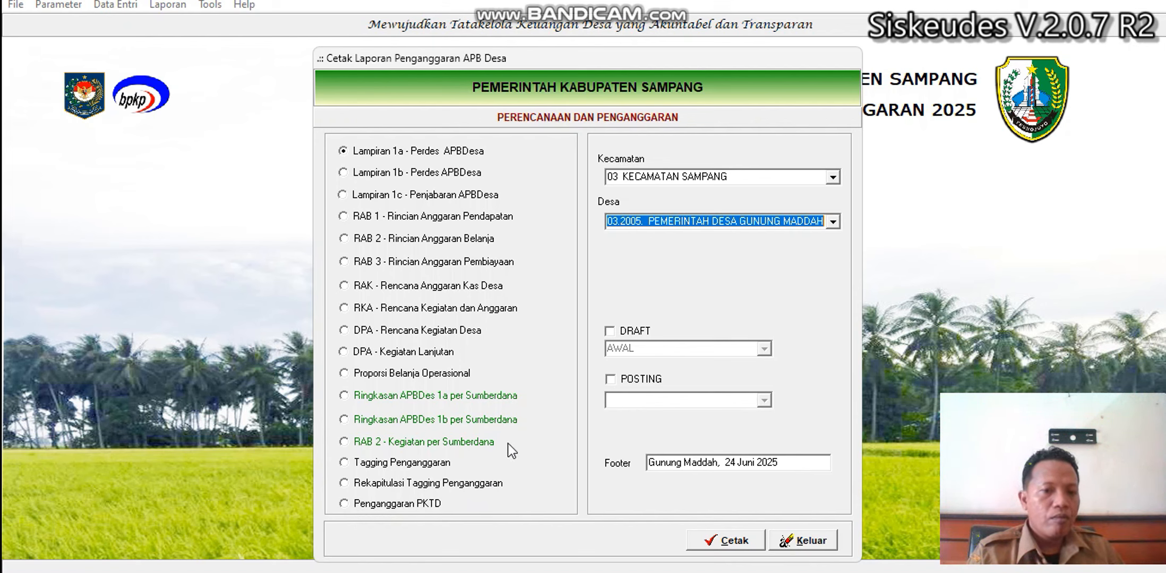
{"action": "left_click", "coordinate": [418, 510]}
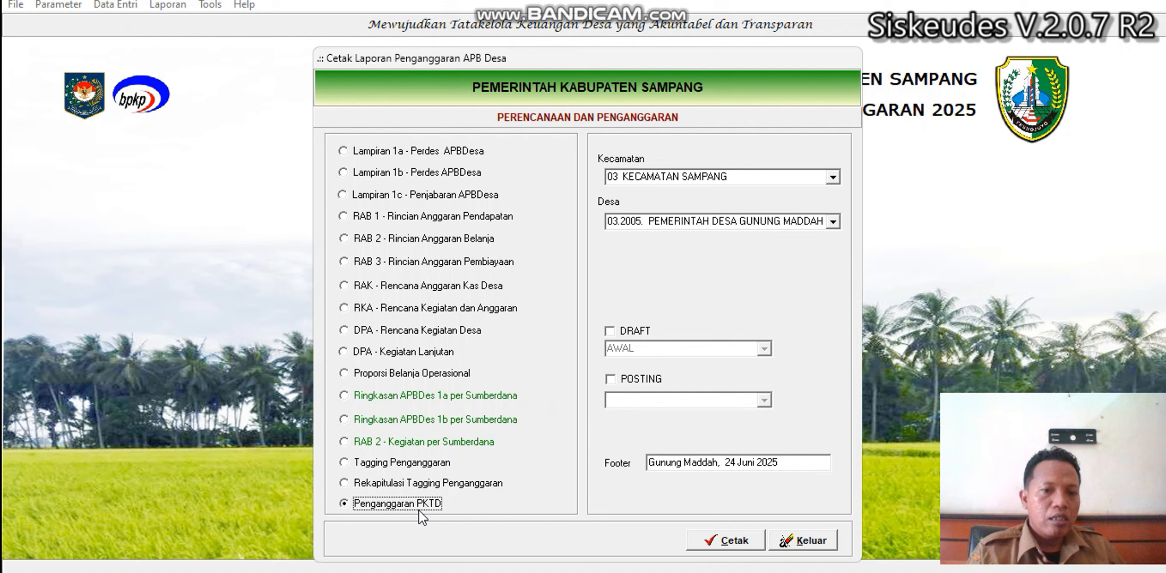
Preview the posted 2 APBDes Awal PKTD budget report for DDS, showing 87,19% PKTD wages.
{"action": "left_click", "coordinate": [631, 380]}
{"action": "left_click", "coordinate": [762, 401]}
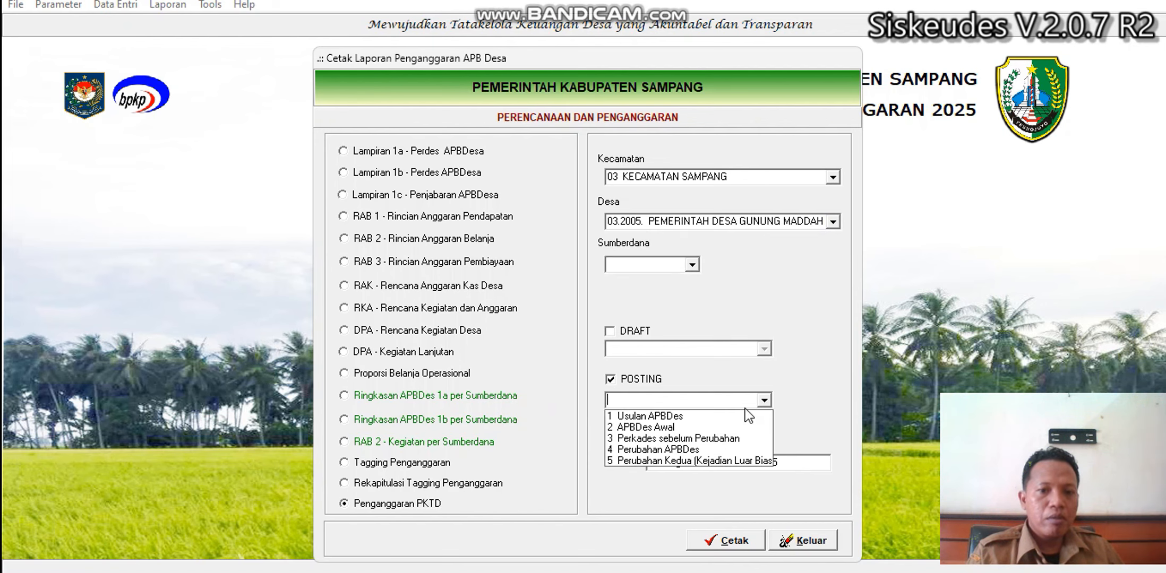
{"action": "left_click", "coordinate": [704, 428]}
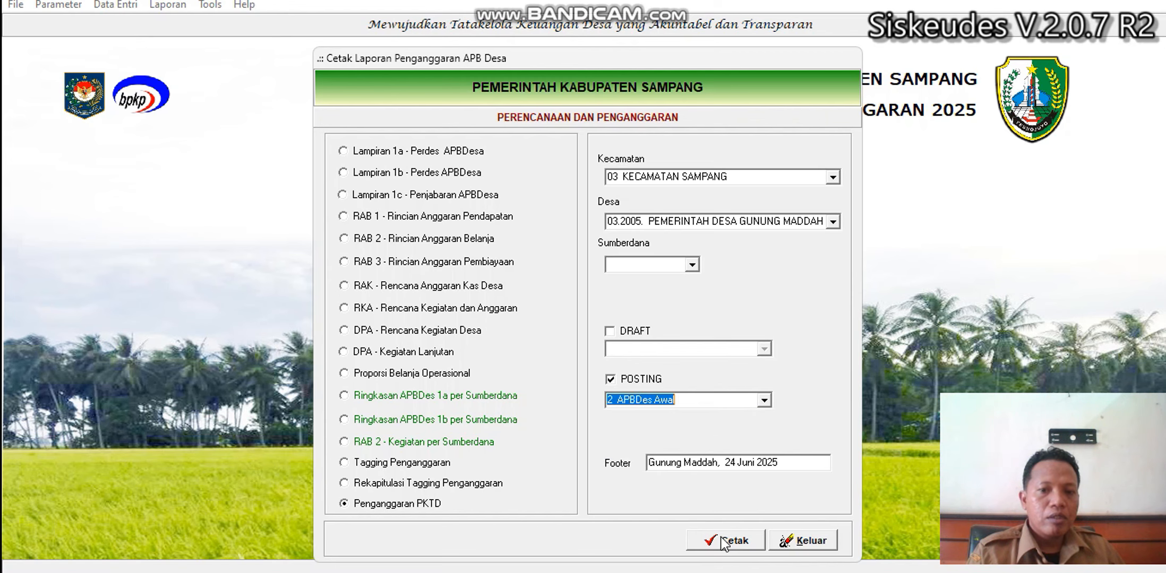
{"action": "left_click", "coordinate": [690, 265]}
{"action": "left_click", "coordinate": [657, 303]}
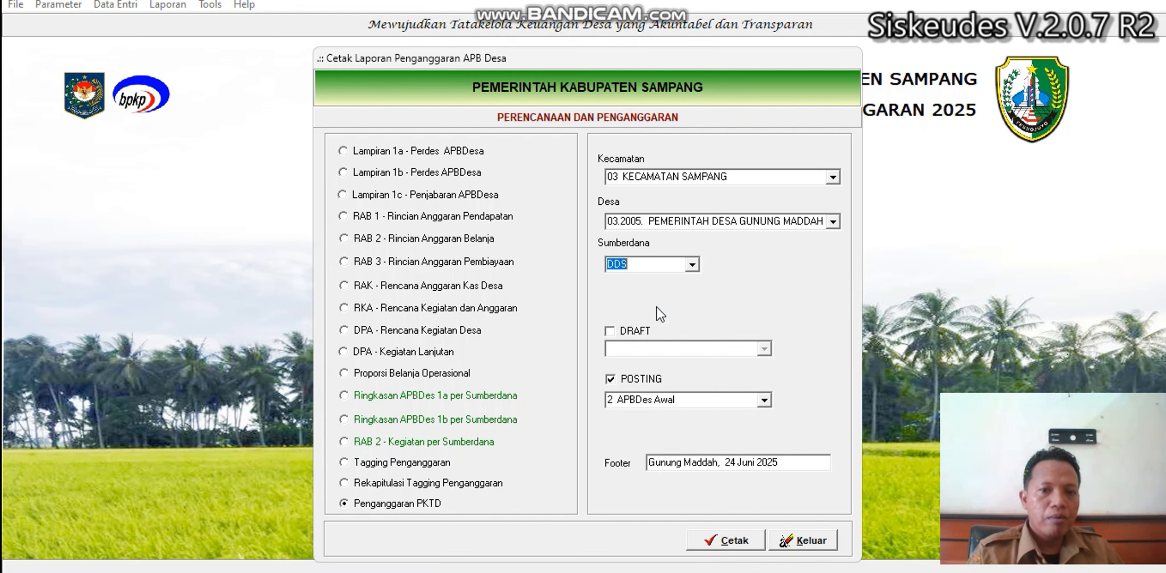
{"action": "left_click", "coordinate": [730, 540]}
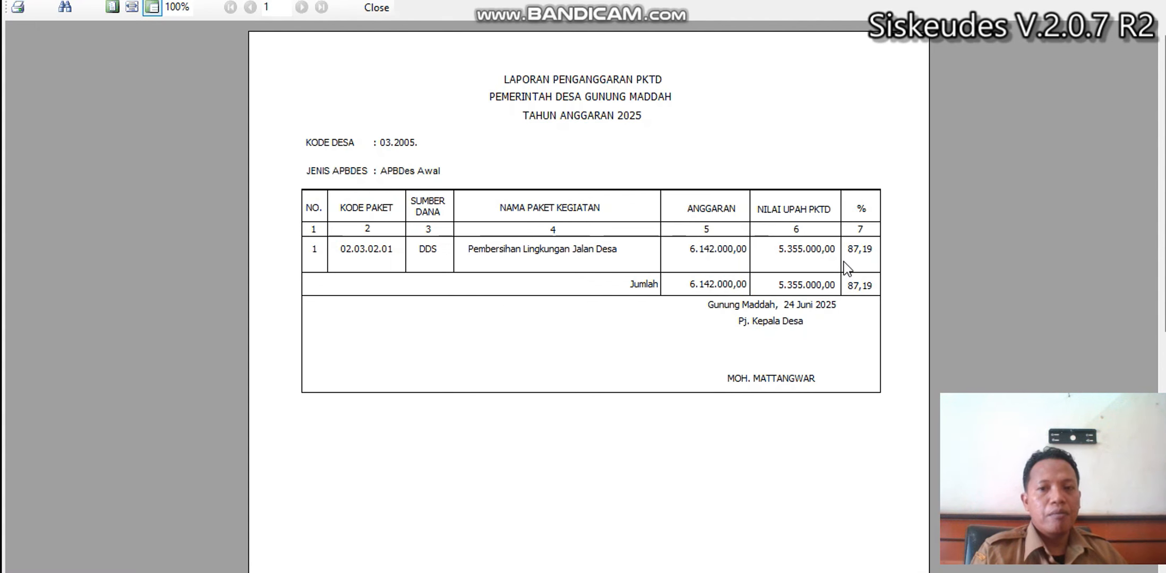
{"action": "left_click", "coordinate": [376, 8]}
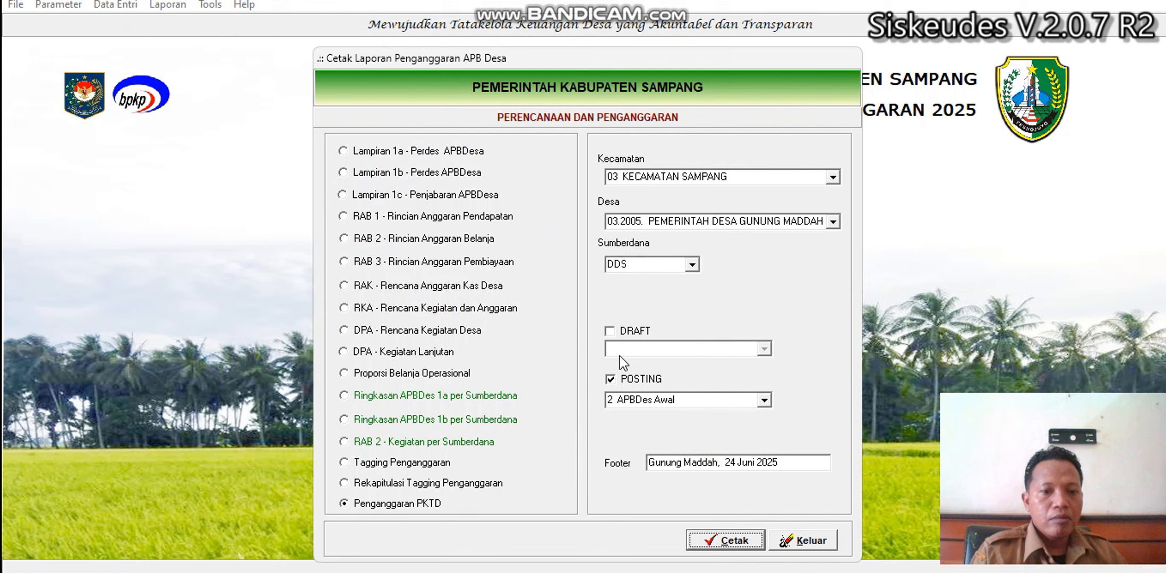
Select the Tagging Penganggaran report and look at the PKTD/NON-PKTD filter without choosing.
{"action": "left_click", "coordinate": [419, 464]}
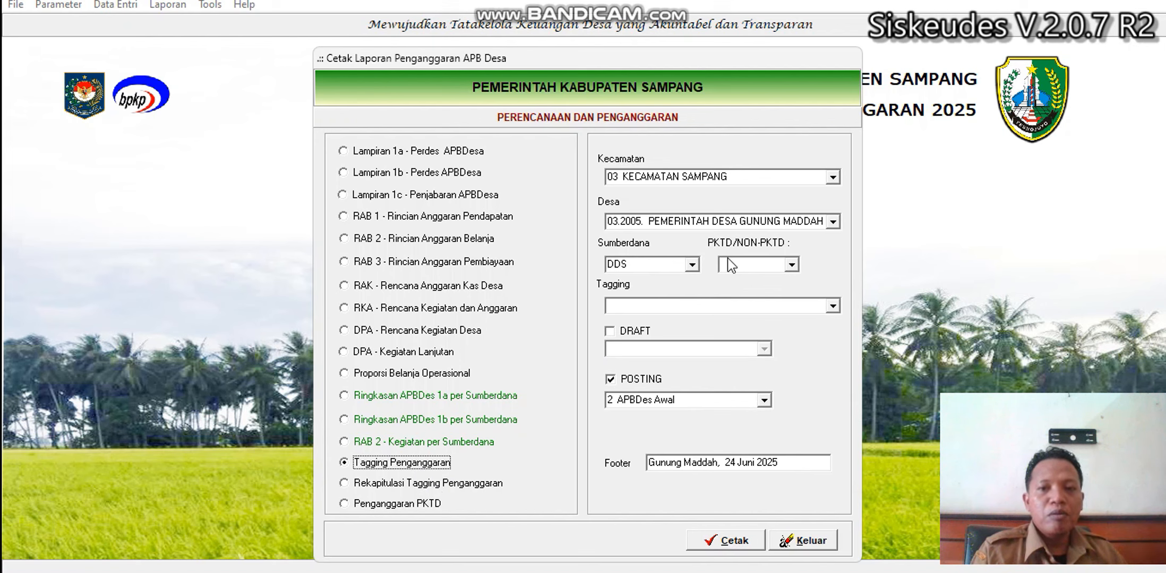
{"action": "left_click", "coordinate": [791, 265]}
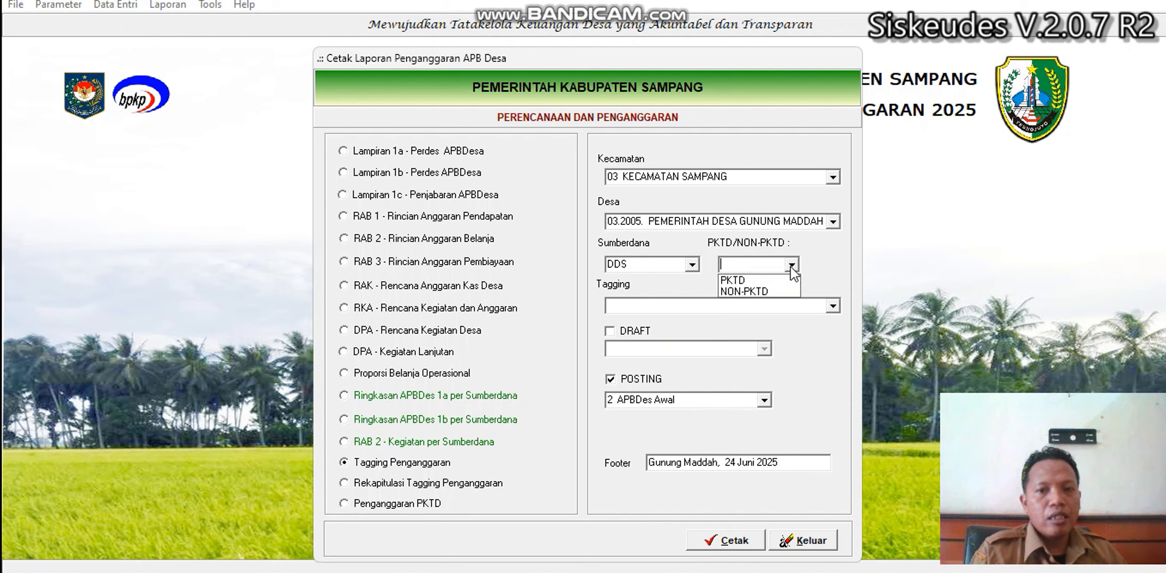
{"action": "left_click", "coordinate": [791, 266]}
{"action": "left_click", "coordinate": [790, 265]}
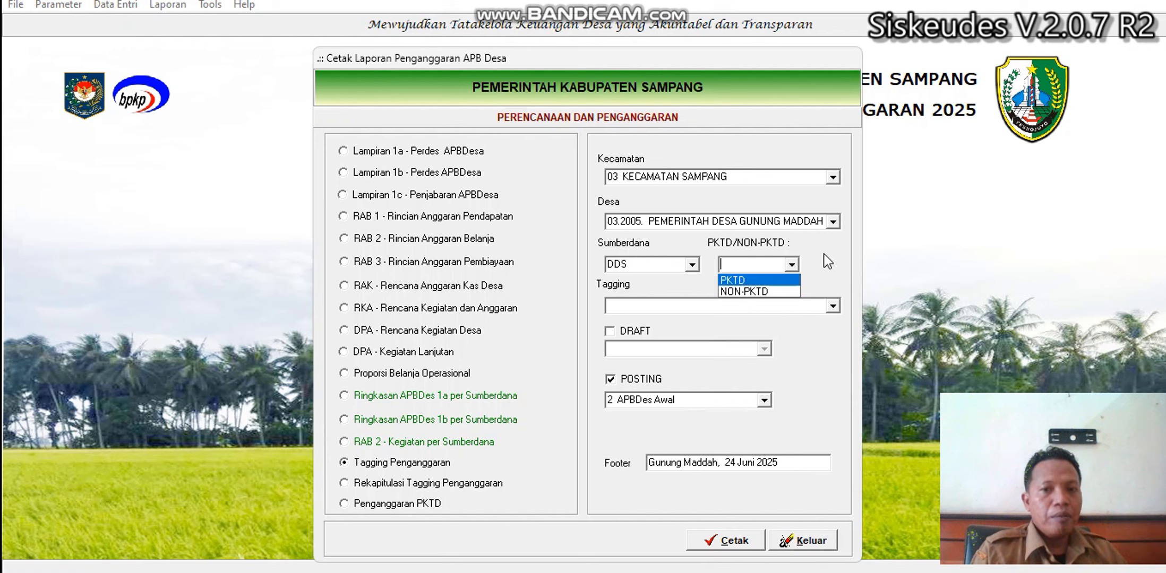
{"action": "left_click", "coordinate": [791, 265]}
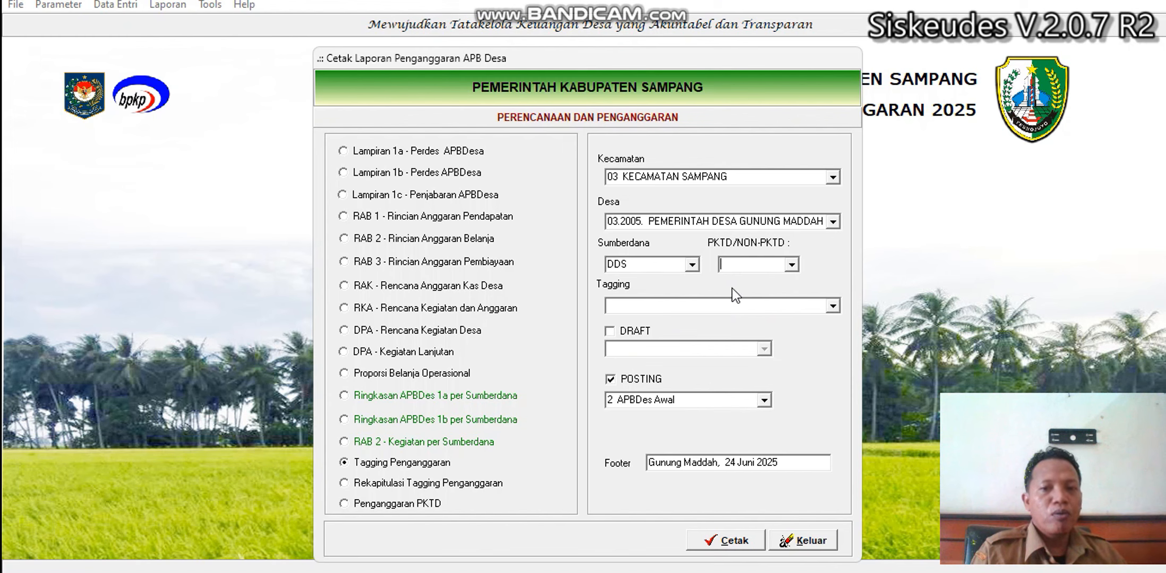
Preview the tagging report for 07 Infrastruktur Publik limited to PKTD packages.
{"action": "left_click", "coordinate": [832, 306]}
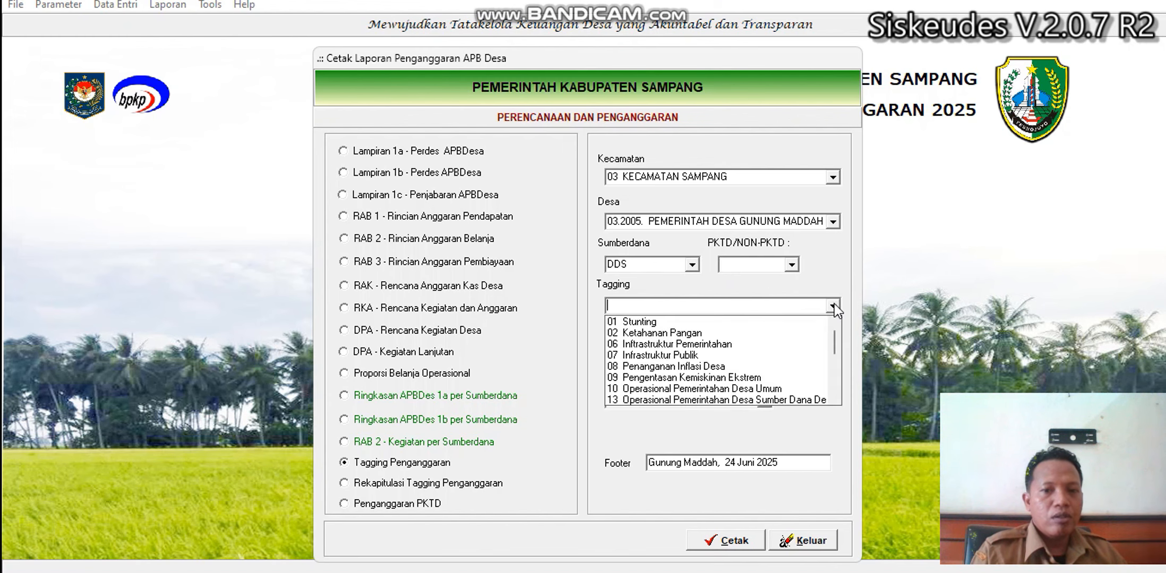
{"action": "left_click", "coordinate": [719, 356]}
{"action": "left_click", "coordinate": [792, 268]}
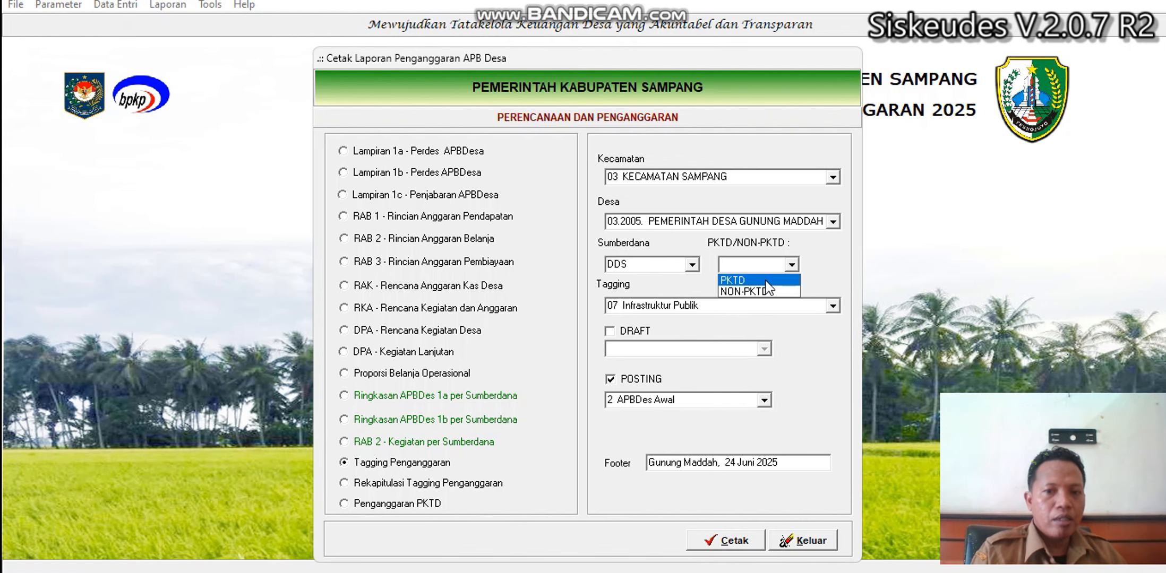
{"action": "left_click", "coordinate": [764, 277]}
{"action": "left_click", "coordinate": [745, 543]}
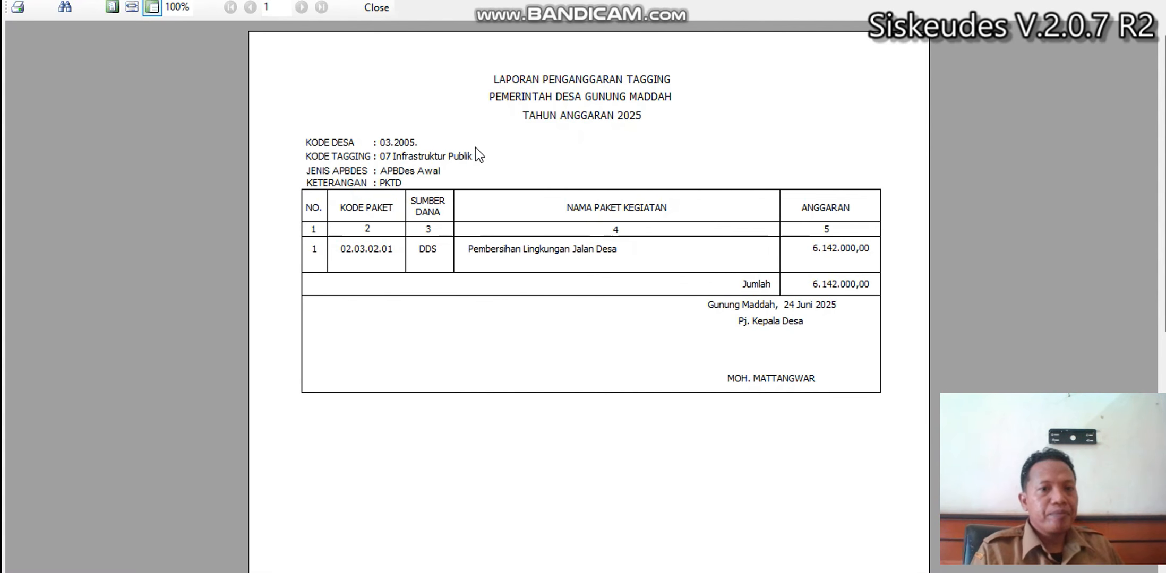
{"action": "left_click", "coordinate": [381, 13]}
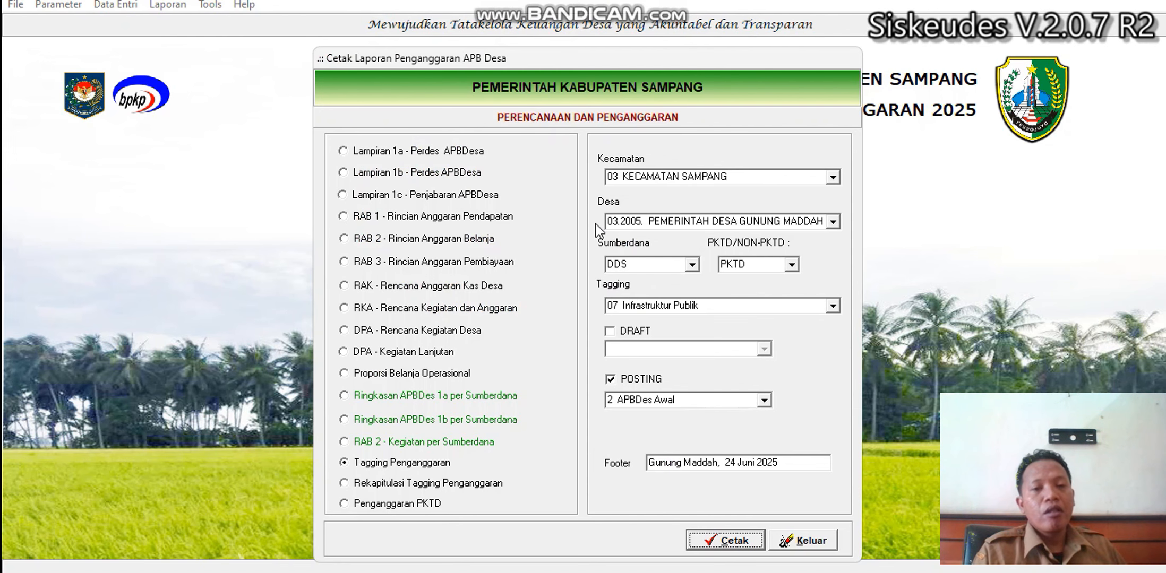
Open the accountability reports setup for 03 Kecamatan Sampang, Desa Gunung Maddah.
{"action": "left_click", "coordinate": [822, 539]}
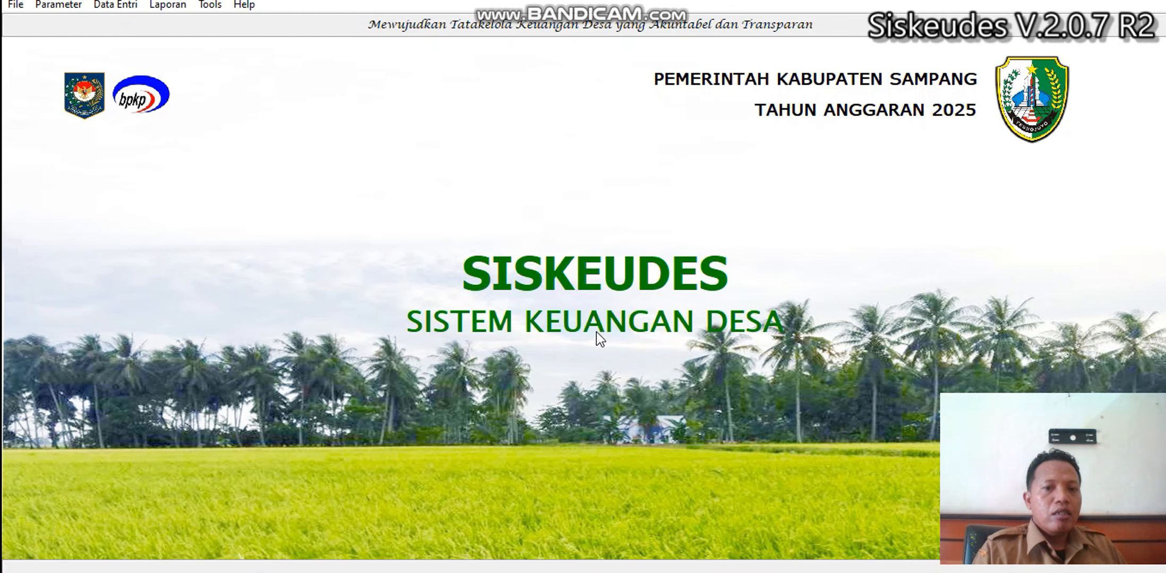
{"action": "left_click", "coordinate": [129, 6]}
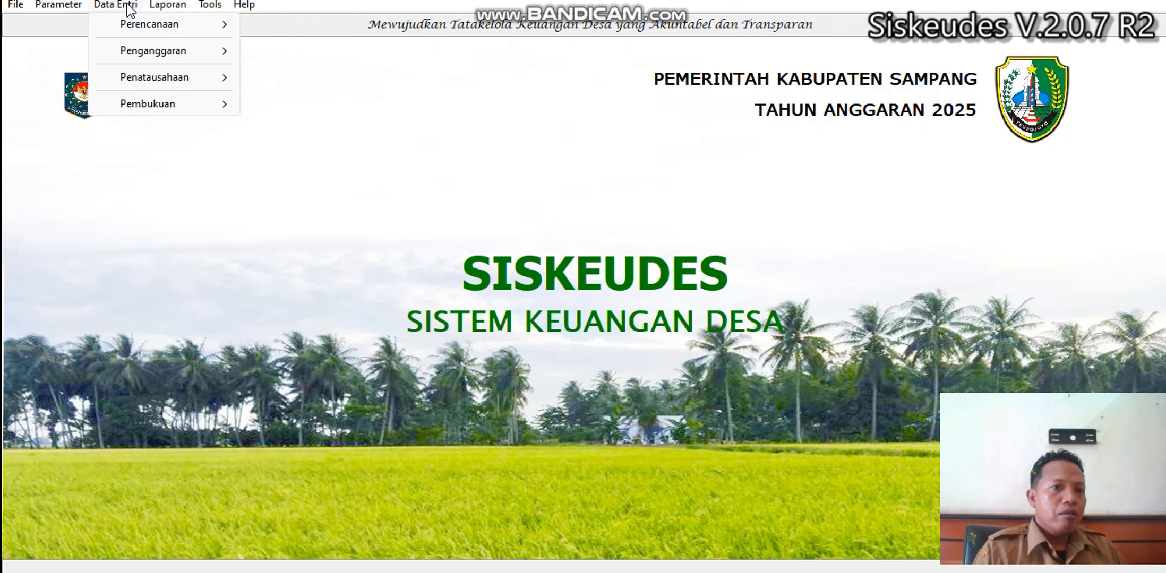
{"action": "mouse_move", "coordinate": [163, 85]}
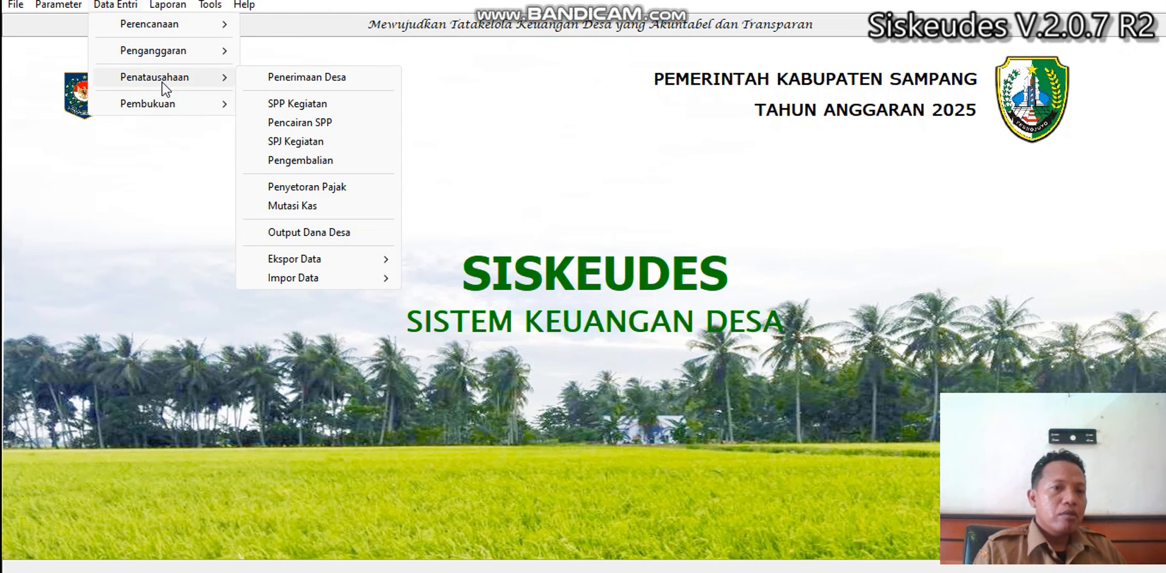
{"action": "mouse_move", "coordinate": [168, 5]}
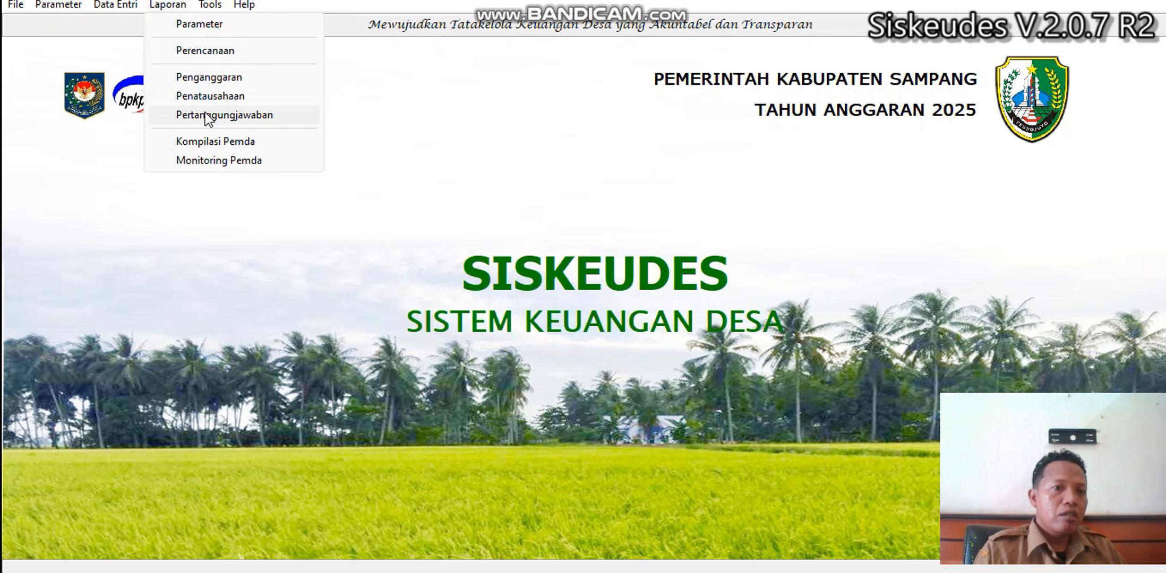
{"action": "left_click", "coordinate": [231, 115]}
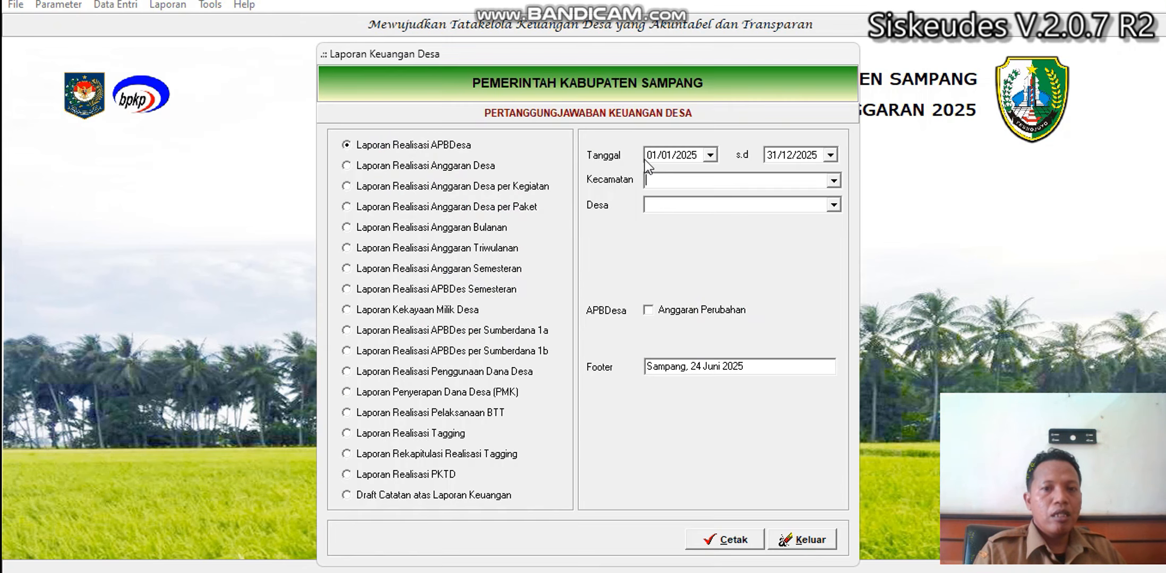
{"action": "left_click", "coordinate": [837, 180]}
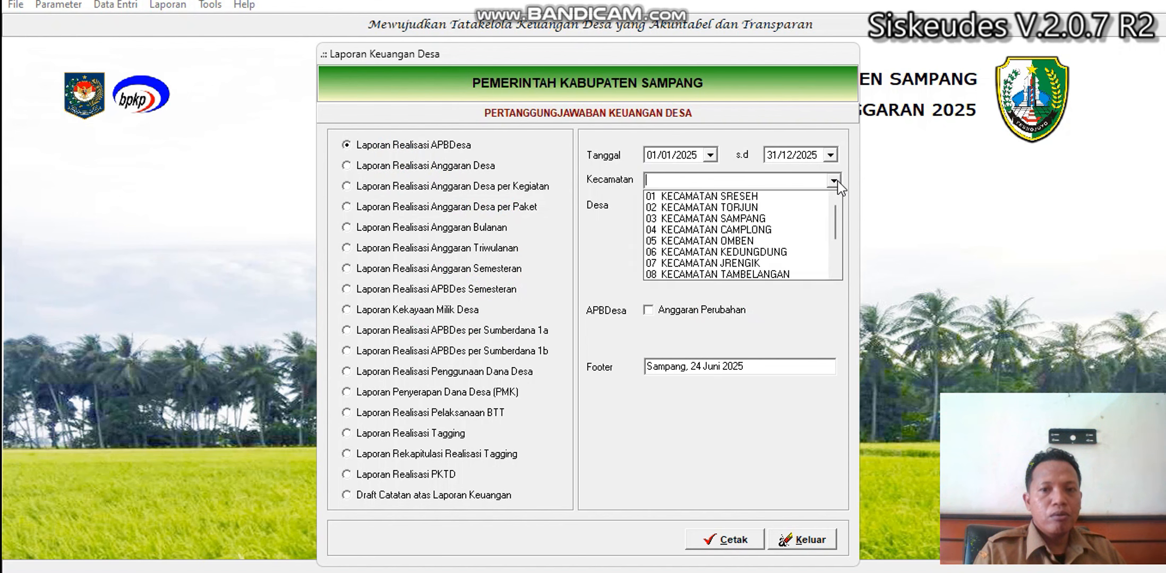
{"action": "left_click", "coordinate": [808, 220]}
{"action": "left_click", "coordinate": [832, 205]}
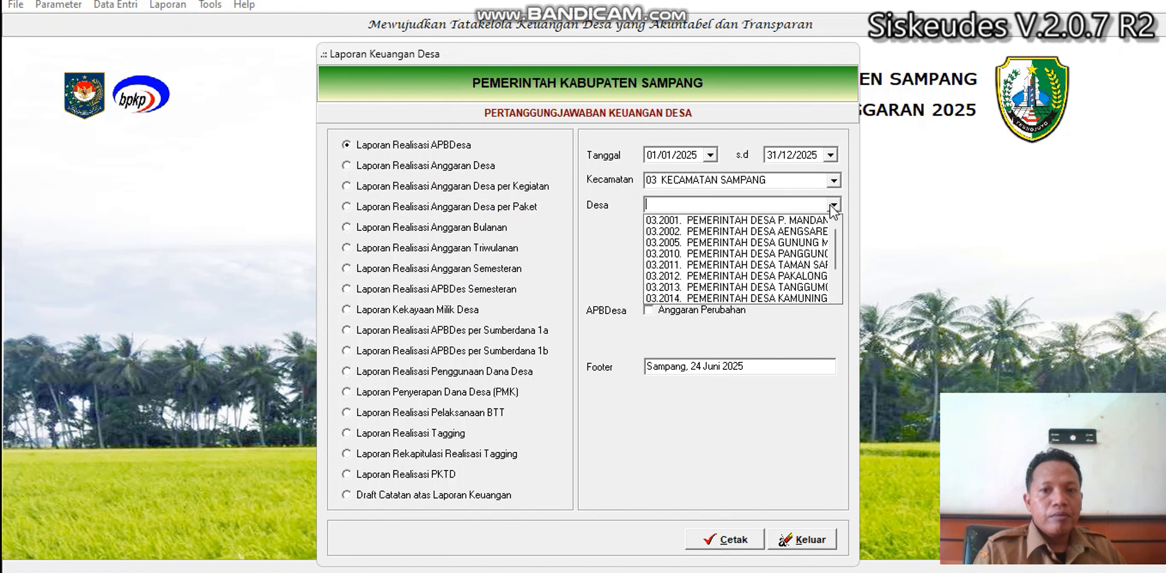
{"action": "left_click", "coordinate": [796, 242]}
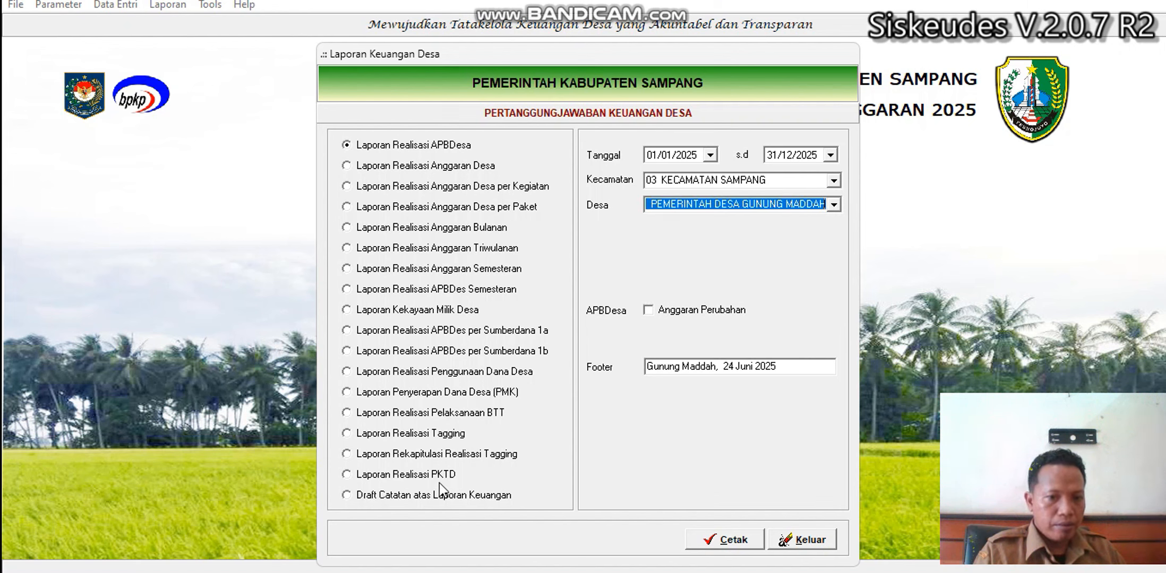
Preview the DDS Realisasi PKTD report, showing 0,00 realized, then exit the dialog.
{"action": "left_click", "coordinate": [425, 476]}
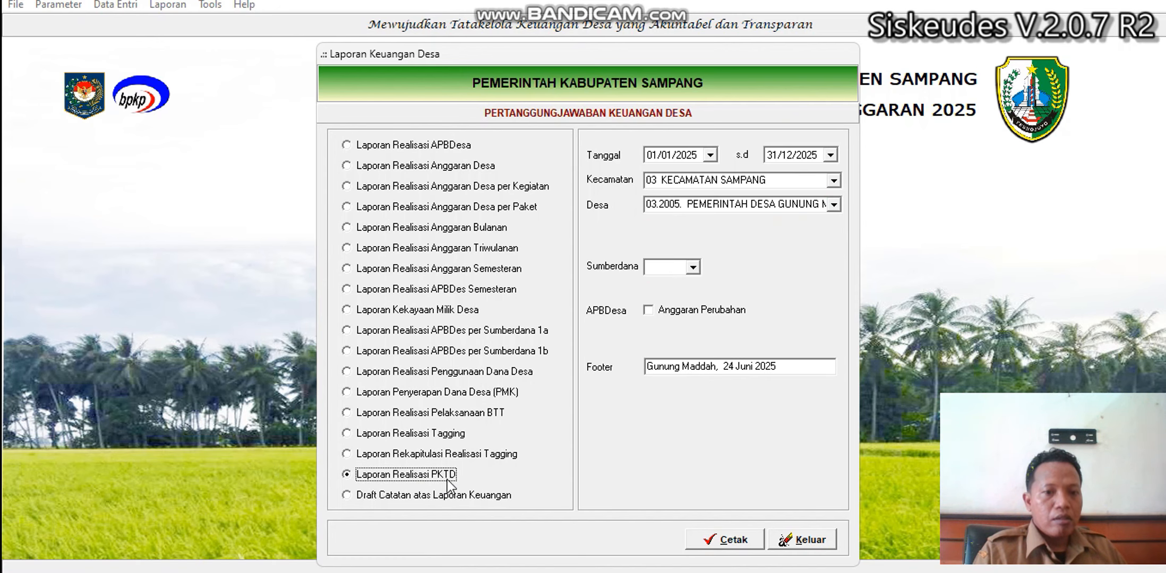
{"action": "left_click", "coordinate": [693, 268]}
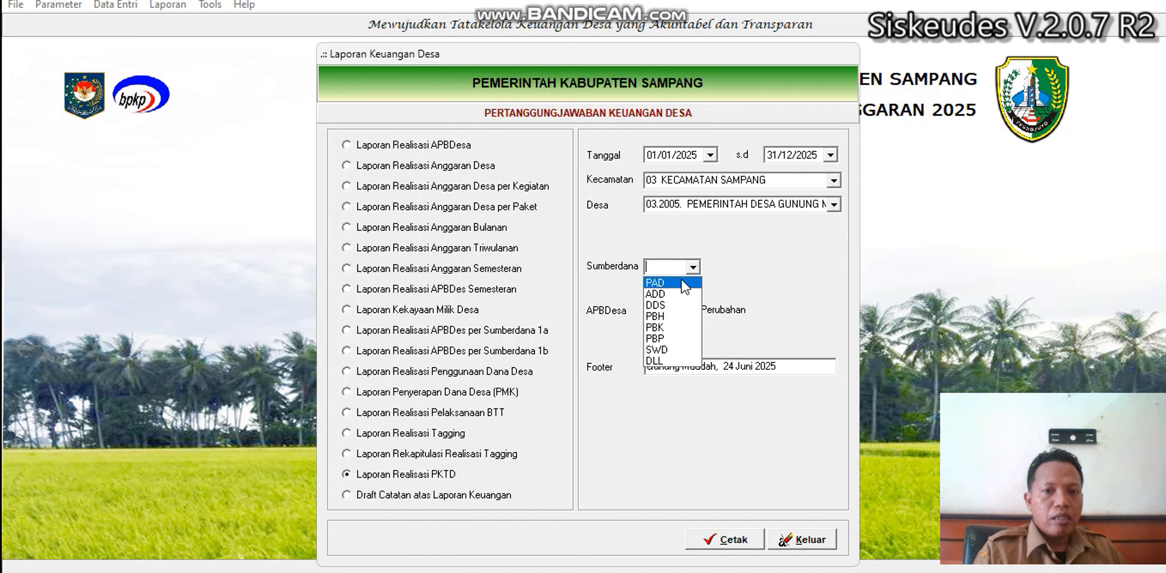
{"action": "left_click", "coordinate": [658, 306]}
{"action": "left_click", "coordinate": [723, 541]}
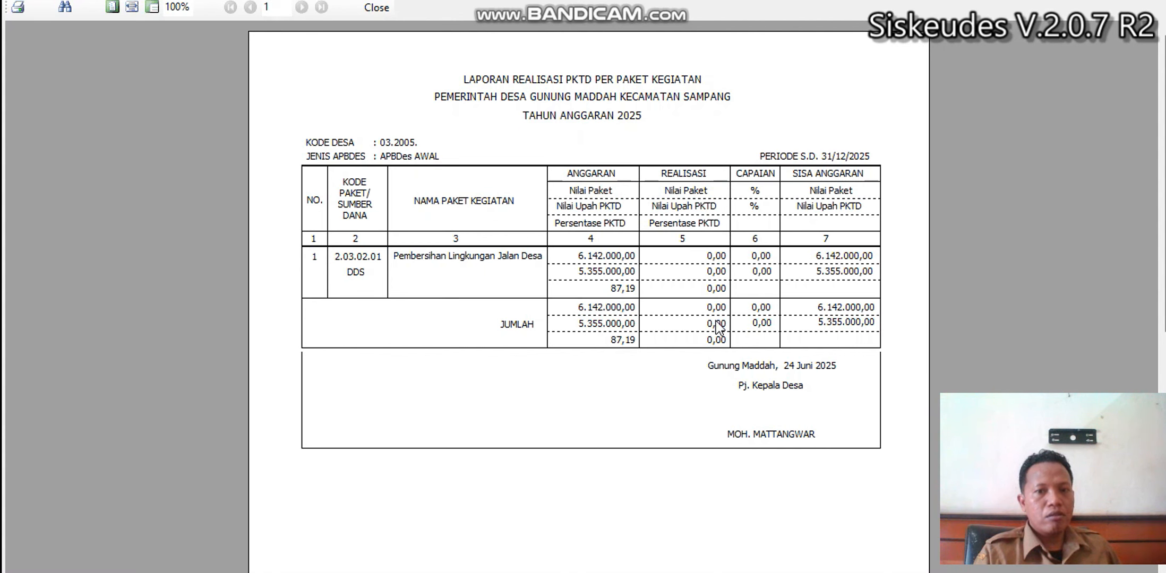
{"action": "left_click", "coordinate": [378, 8]}
{"action": "left_click", "coordinate": [801, 539]}
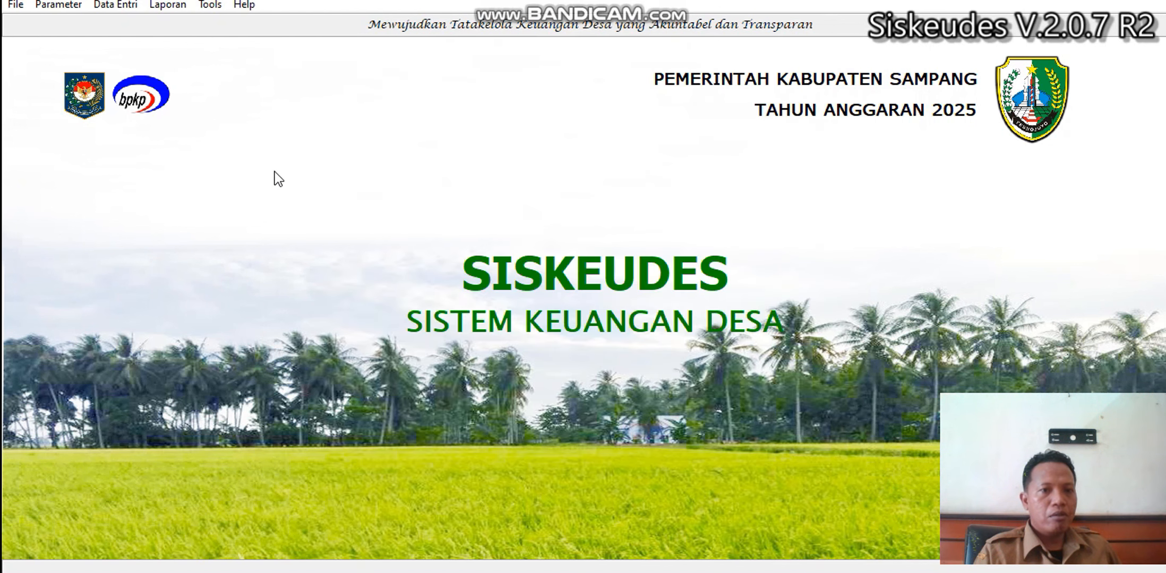
Open the SPP Definitif records for Gunung Maddah and find SPP 0008.
{"action": "left_click", "coordinate": [121, 8]}
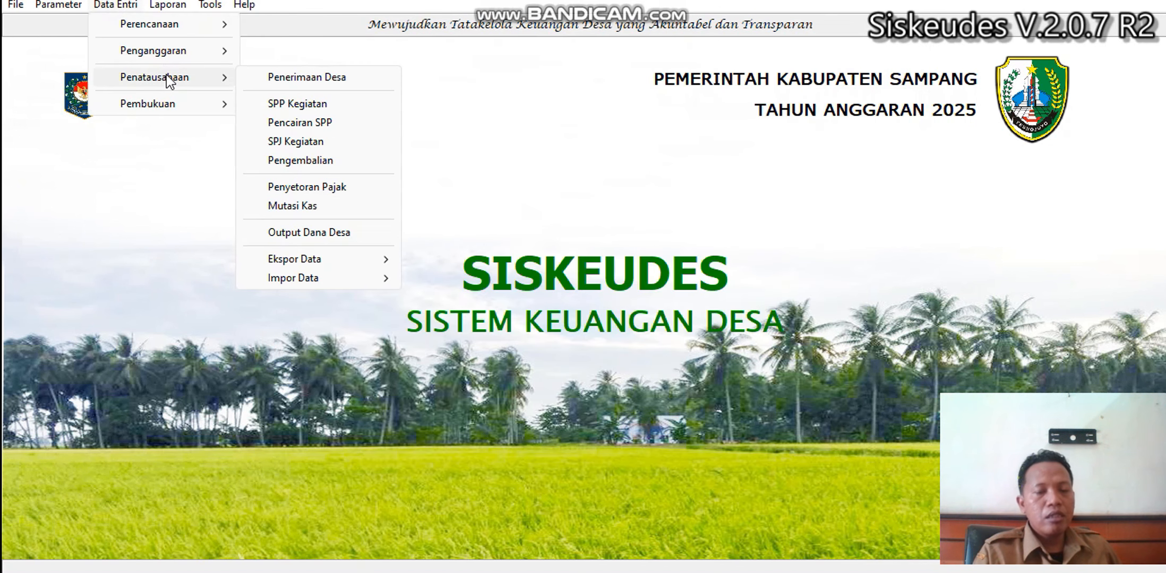
{"action": "left_click", "coordinate": [281, 104]}
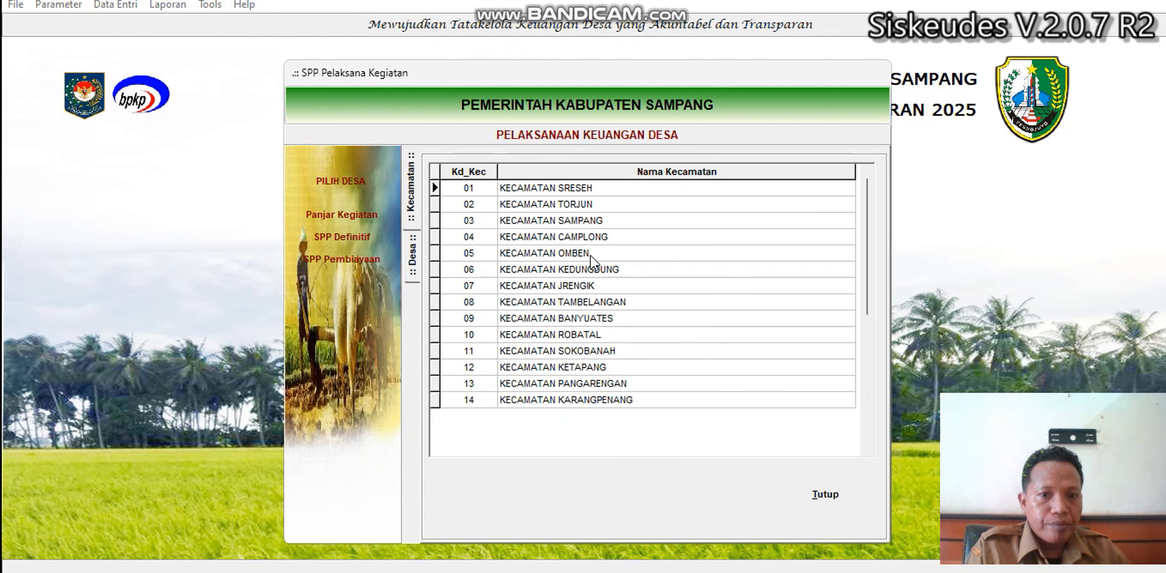
{"action": "double_click", "coordinate": [587, 223]}
{"action": "double_click", "coordinate": [633, 220]}
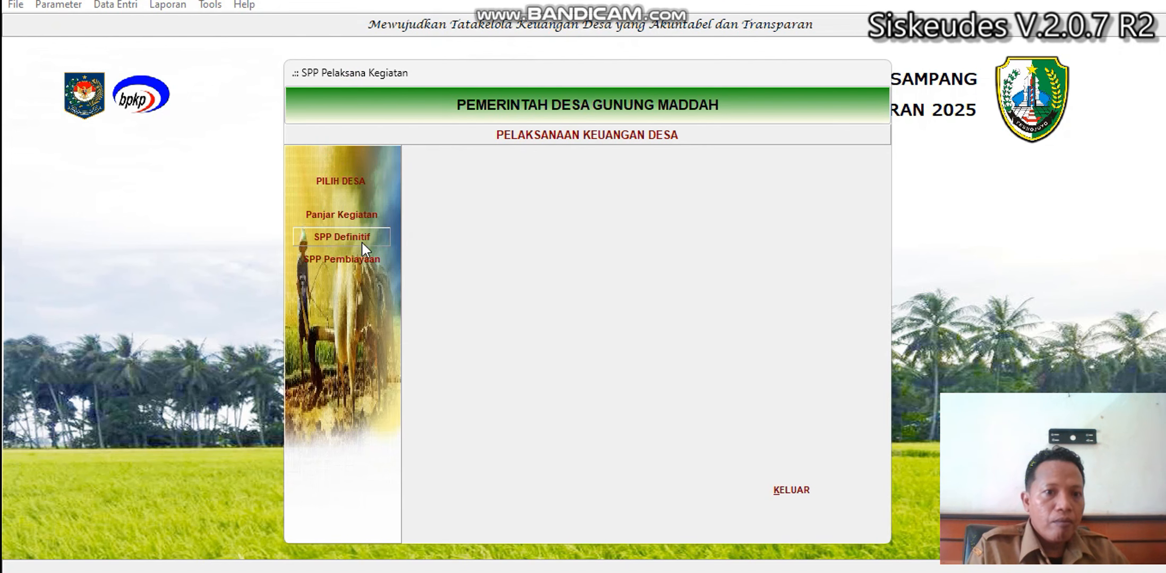
{"action": "left_click", "coordinate": [360, 240]}
{"action": "left_click", "coordinate": [747, 277]}
{"action": "scroll", "coordinate": [748, 279], "scroll_direction": "down", "scroll_amount": 2}
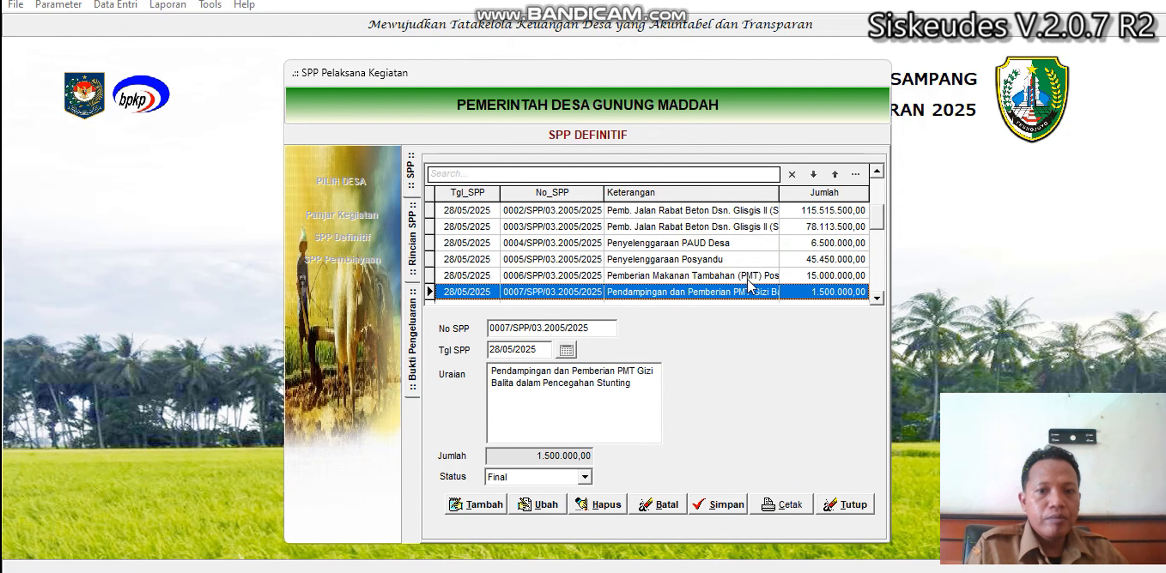
{"action": "scroll", "coordinate": [747, 280], "scroll_direction": "down", "scroll_amount": 1}
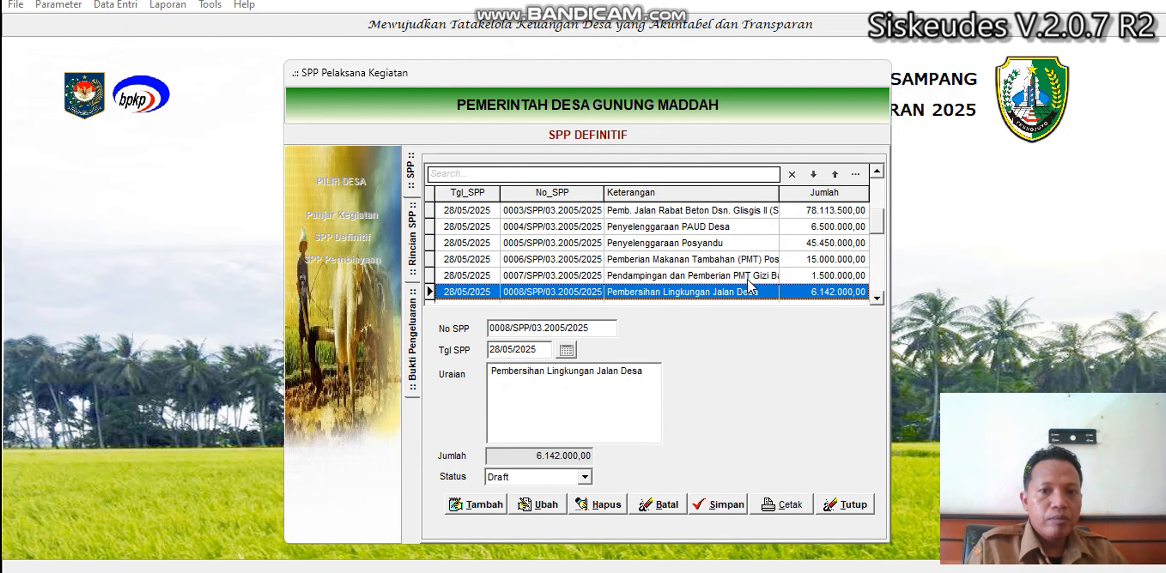
Change SPP 0008's status from Draft to Final, save it, and close the form.
{"action": "left_click", "coordinate": [540, 504]}
{"action": "left_click", "coordinate": [533, 479]}
{"action": "left_click", "coordinate": [510, 505]}
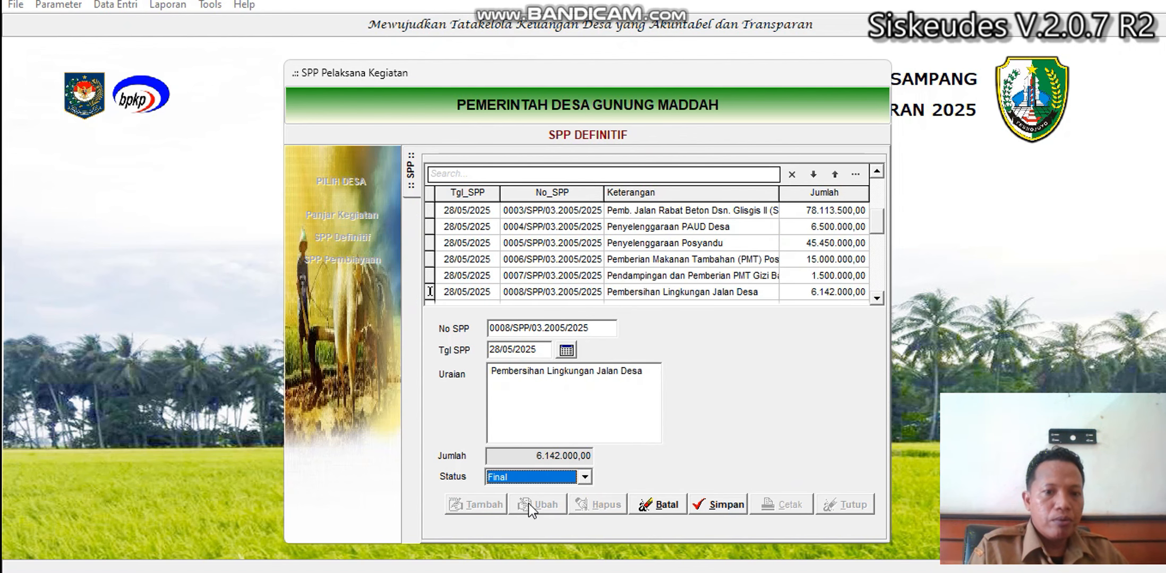
{"action": "left_click", "coordinate": [722, 503]}
{"action": "left_click", "coordinate": [845, 504]}
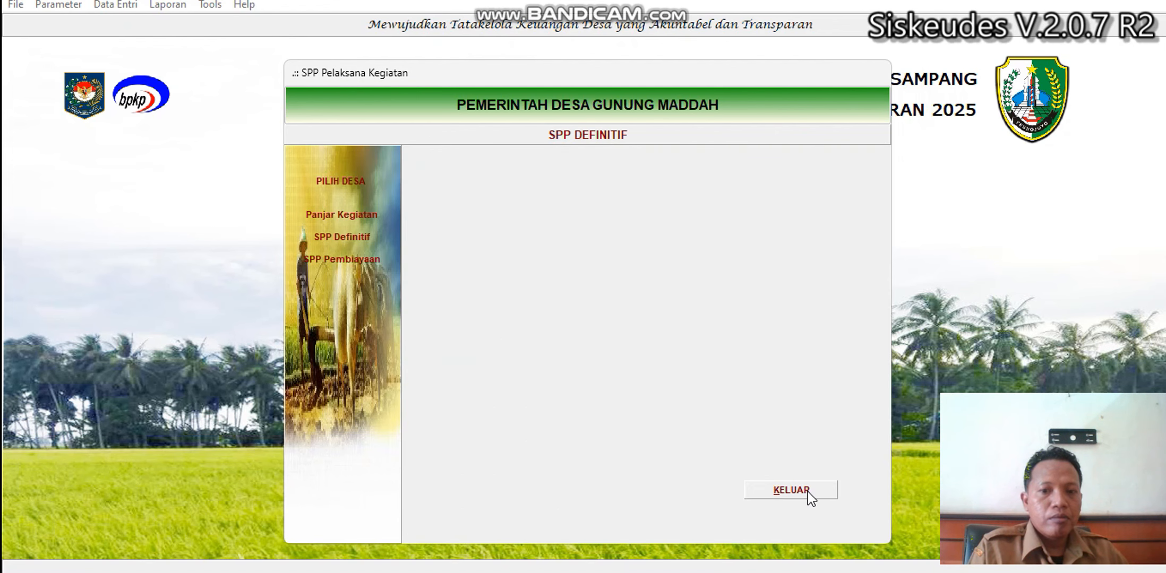
{"action": "left_click", "coordinate": [808, 492]}
Open the not-yet-disbursed SPP 0008 for Gunung Maddah in Pencairan SPP.
{"action": "left_click", "coordinate": [115, 4]}
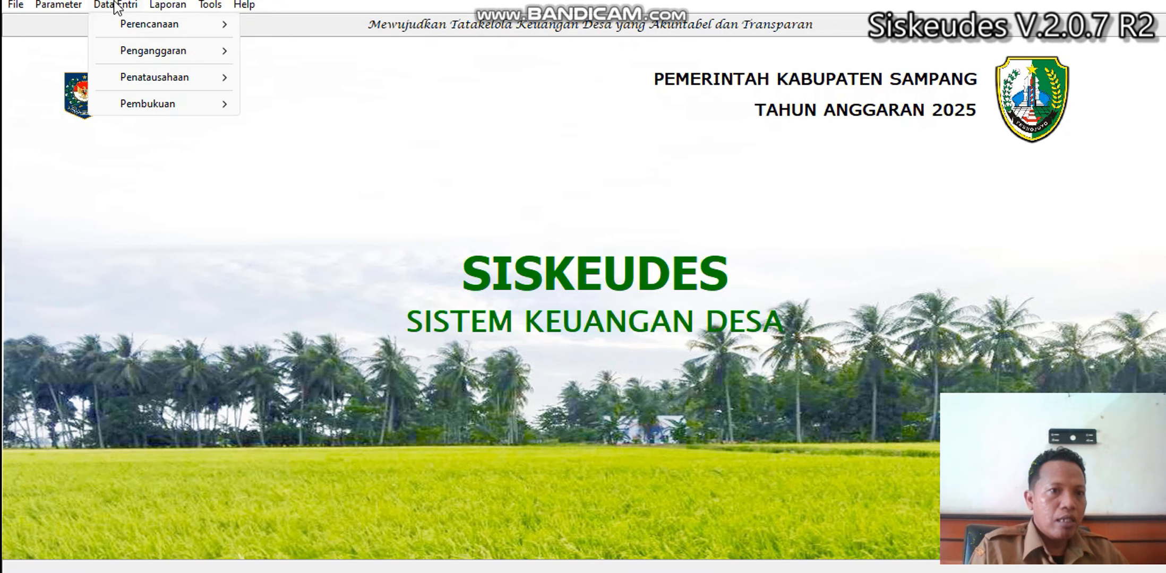
{"action": "mouse_move", "coordinate": [171, 79]}
{"action": "left_click", "coordinate": [284, 118]}
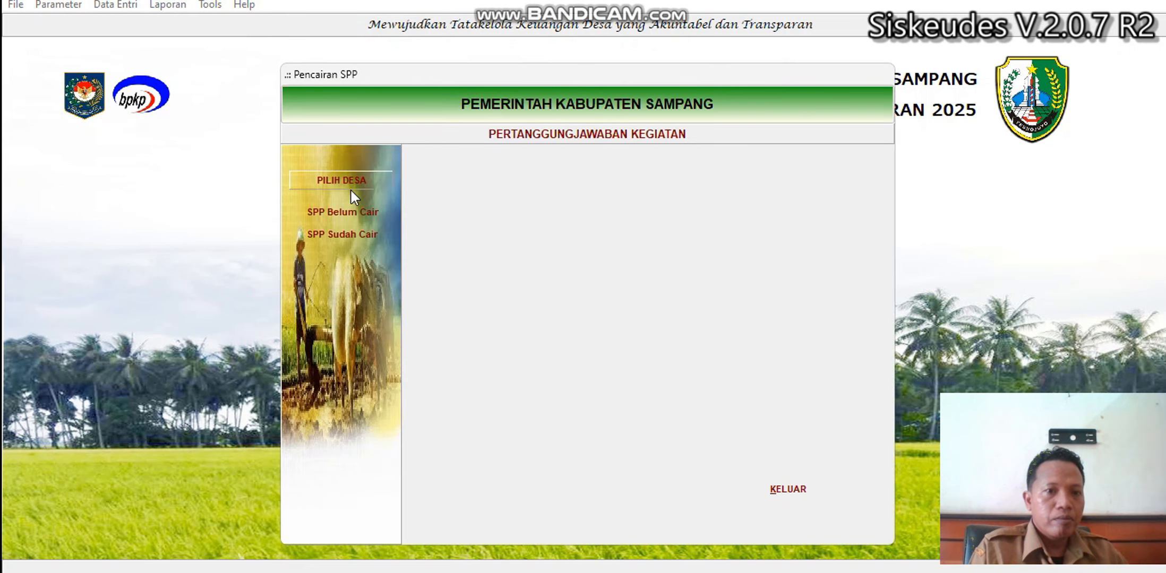
{"action": "left_click", "coordinate": [344, 181]}
{"action": "left_click", "coordinate": [550, 221]}
{"action": "double_click", "coordinate": [550, 220]}
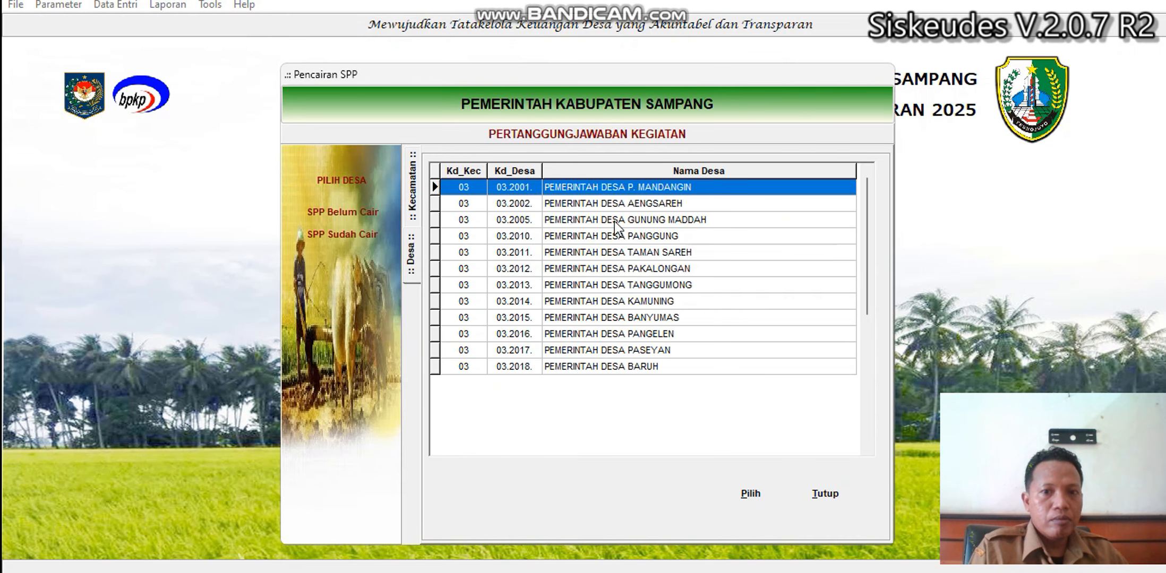
{"action": "double_click", "coordinate": [640, 223]}
{"action": "left_click", "coordinate": [354, 215]}
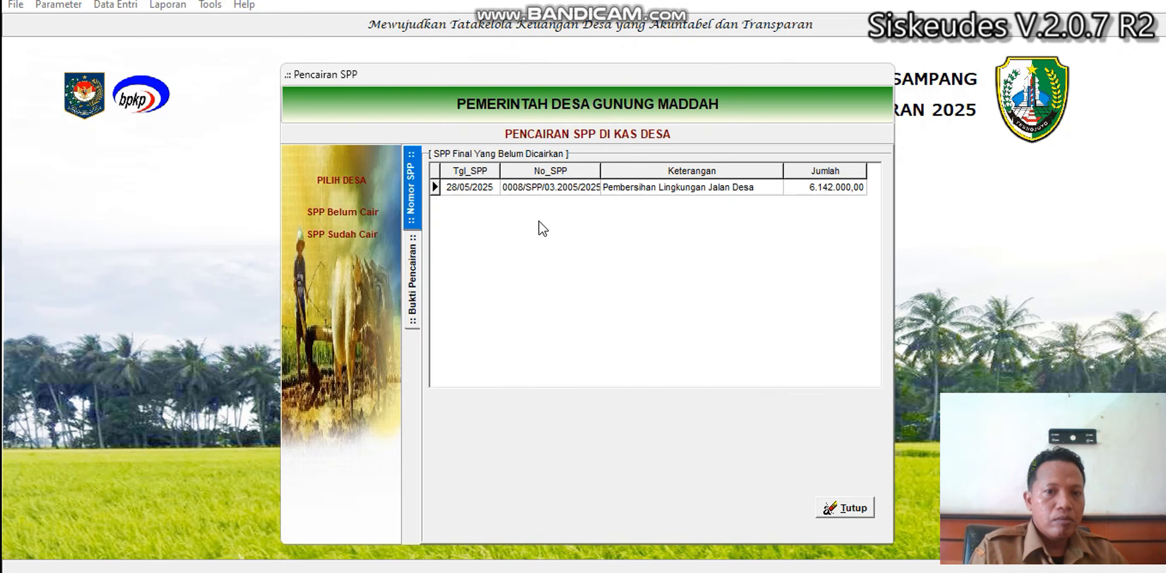
{"action": "double_click", "coordinate": [552, 194]}
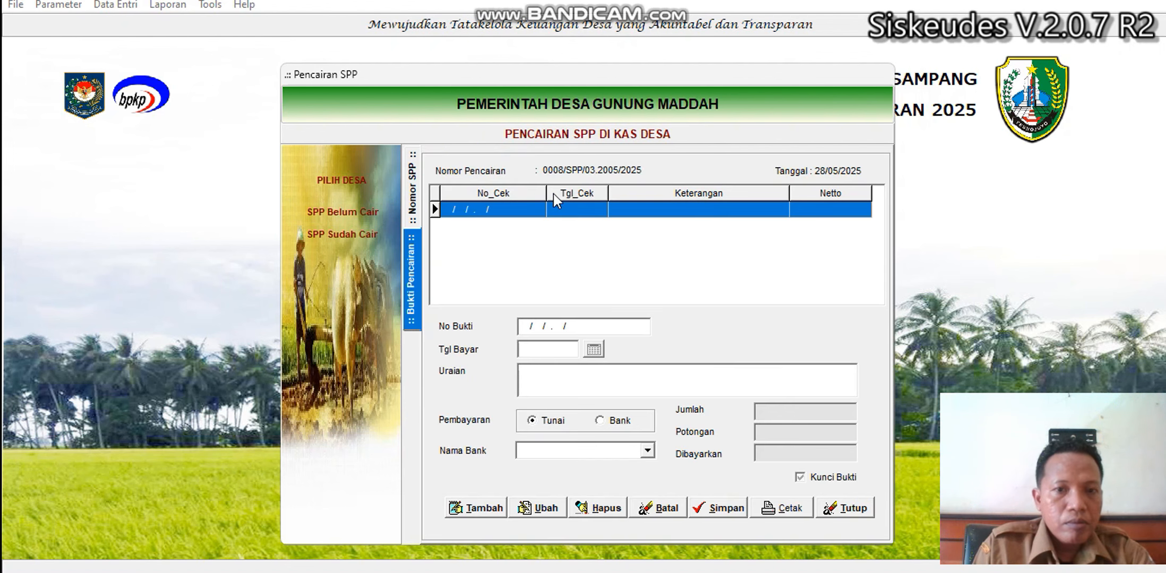
Add a bank disbursement via Bank Sampang paid 28/05/2025, save it, and close the form.
{"action": "left_click", "coordinate": [493, 499]}
{"action": "left_click", "coordinate": [542, 351]}
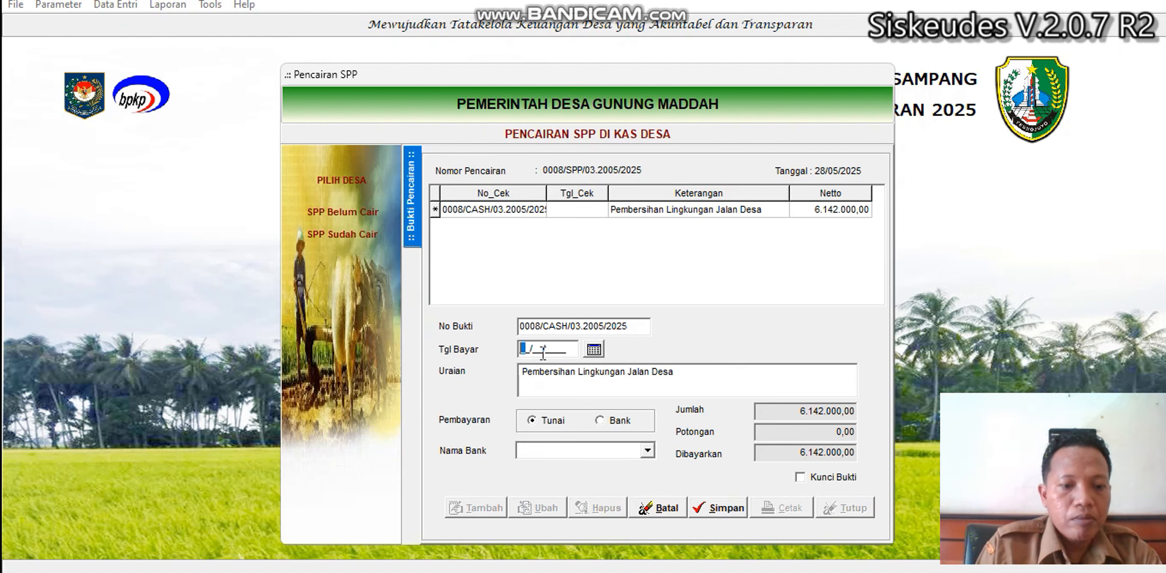
{"action": "type", "text": "28/05/"}
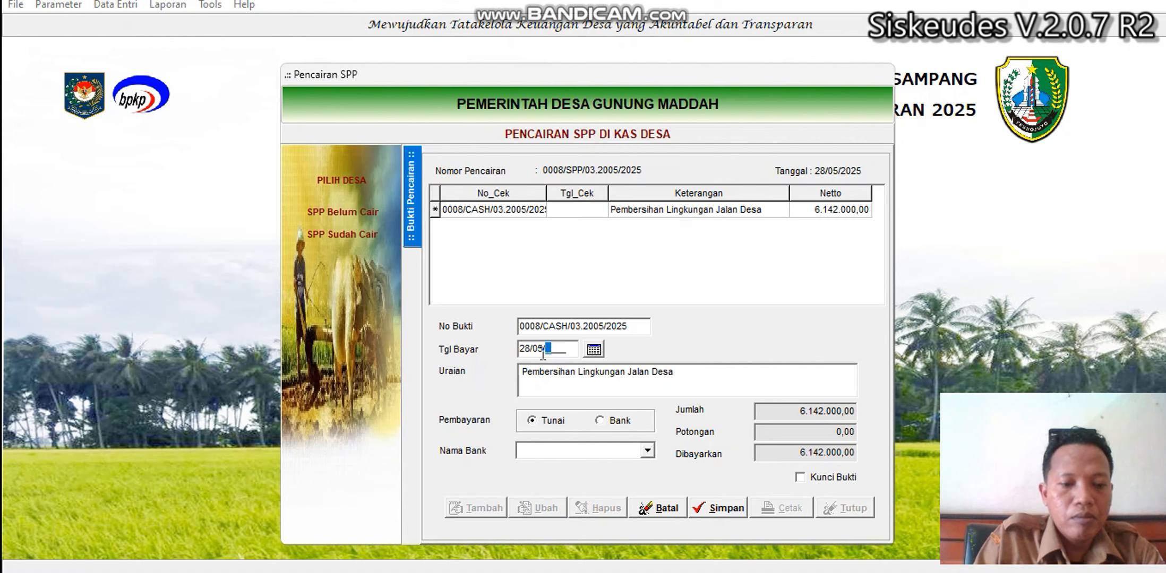
{"action": "type", "text": "2025"}
{"action": "left_click", "coordinate": [600, 420]}
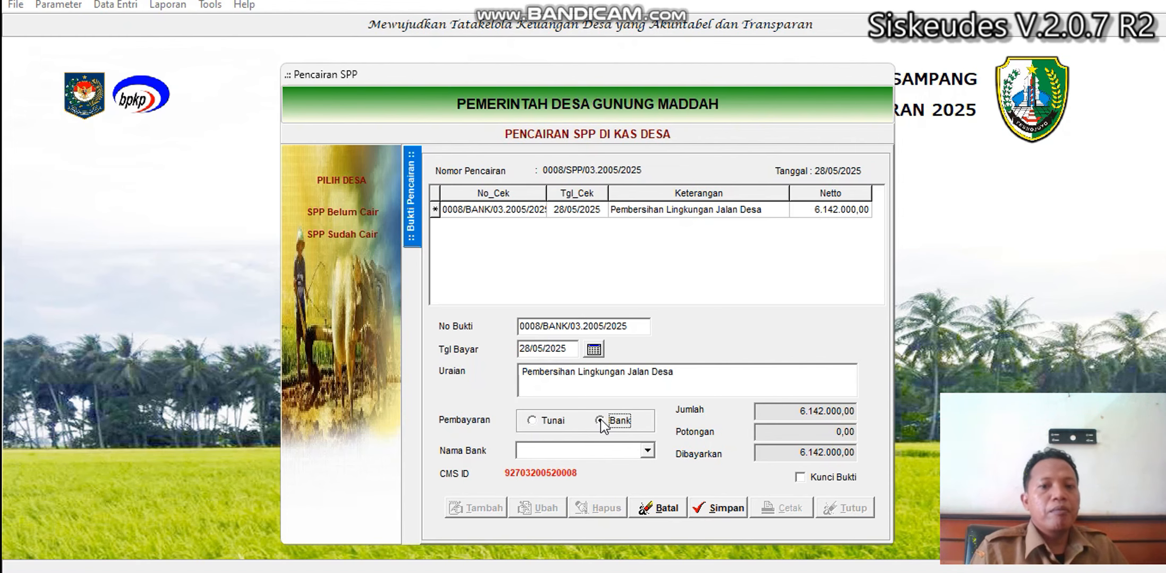
{"action": "left_click", "coordinate": [648, 452]}
{"action": "left_click", "coordinate": [621, 469]}
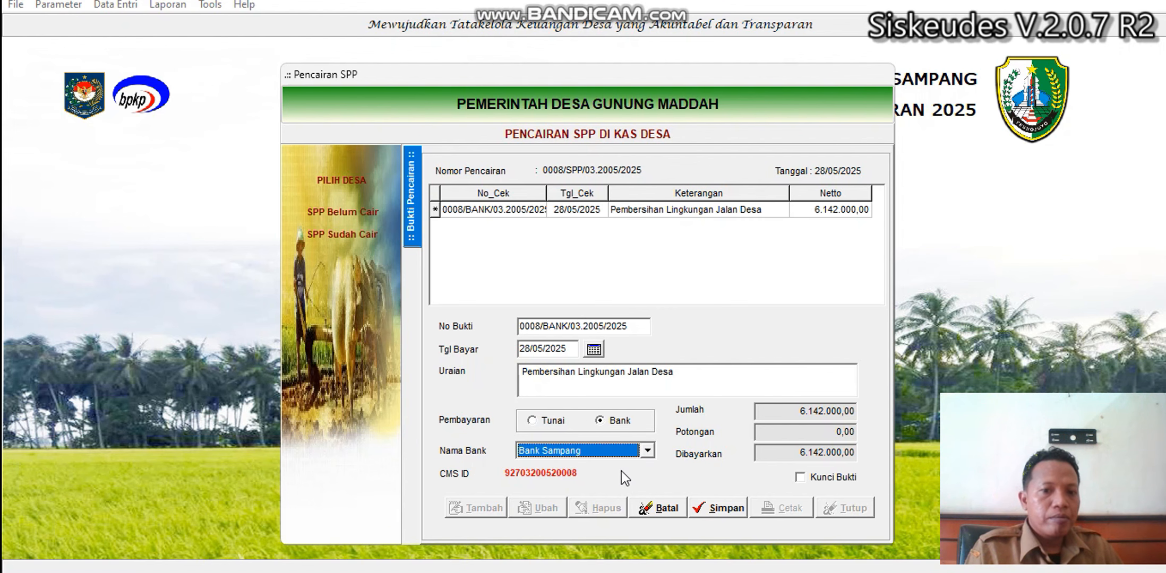
{"action": "left_click", "coordinate": [732, 508]}
{"action": "left_click", "coordinate": [849, 509]}
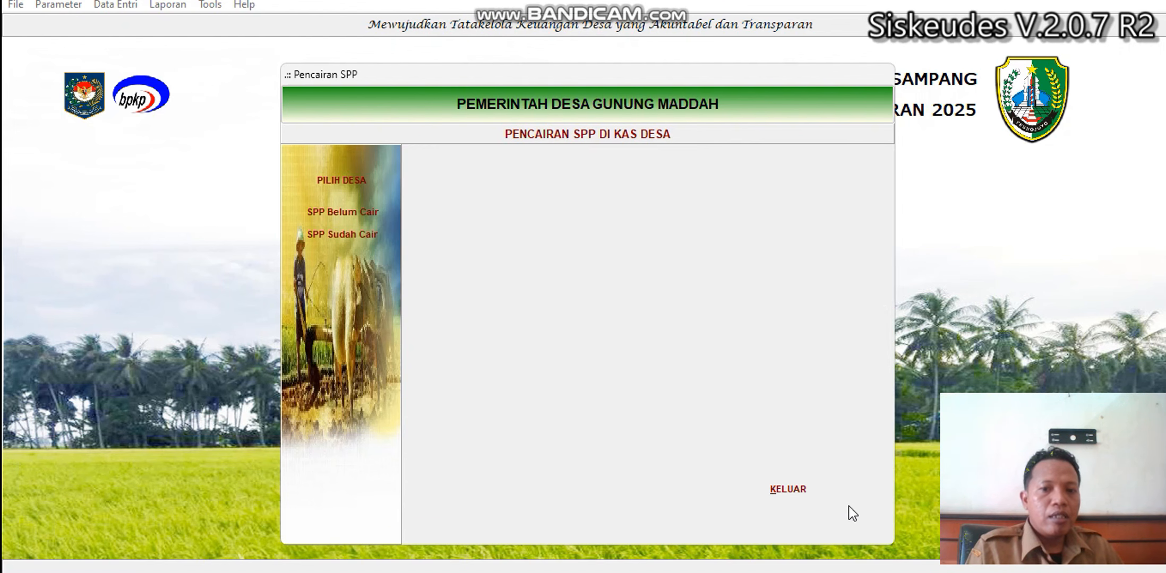
{"action": "left_click", "coordinate": [795, 491]}
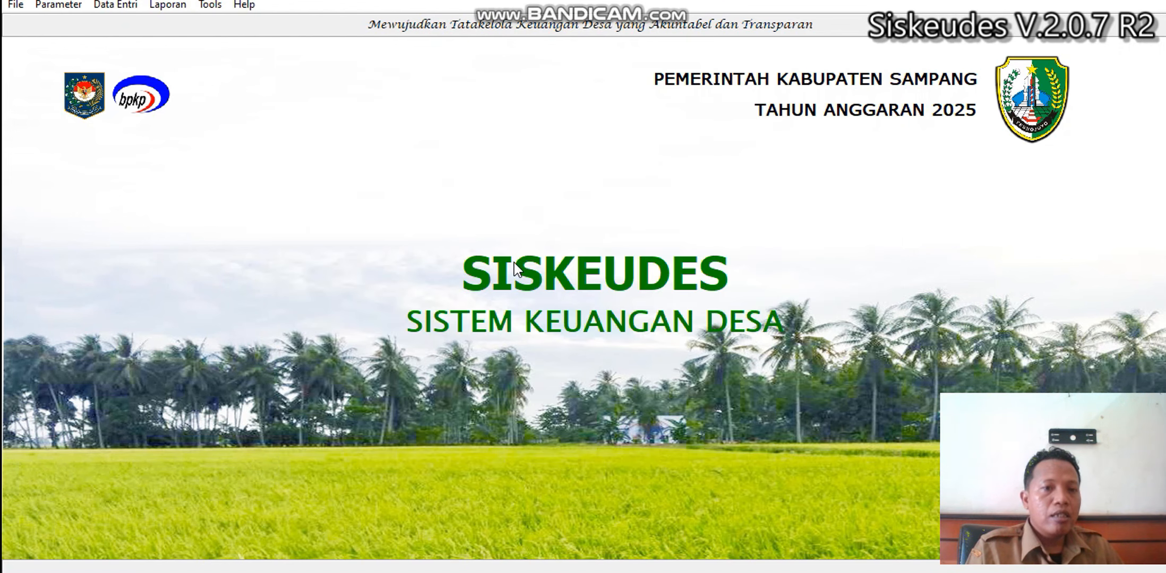
Open the accountability reports for 03 Kecamatan Sampang, Desa Gunung Maddah.
{"action": "left_click", "coordinate": [181, 6]}
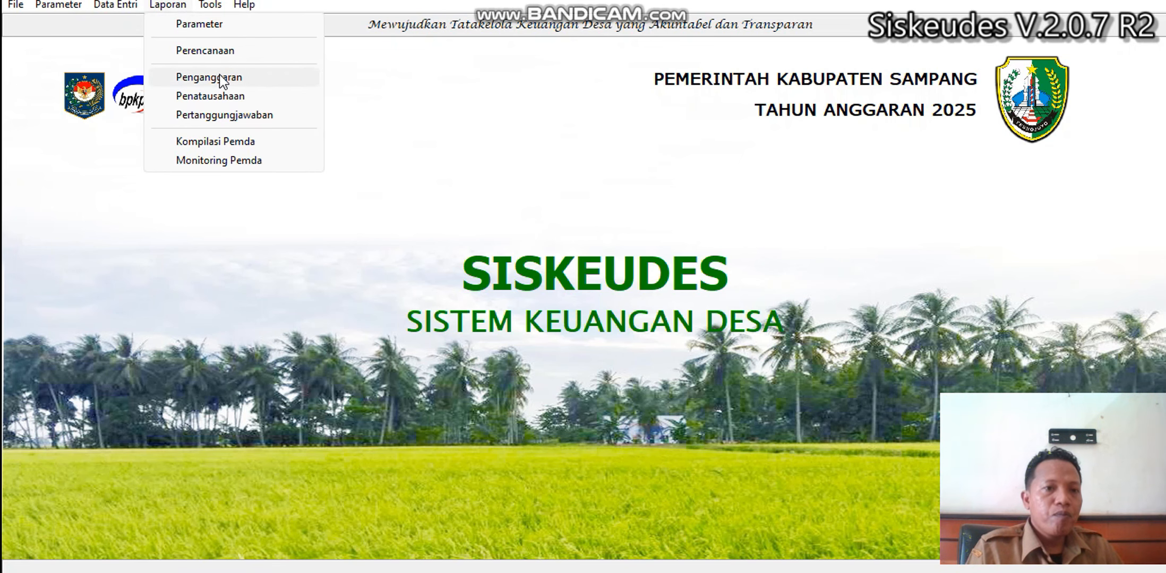
{"action": "left_click", "coordinate": [225, 115]}
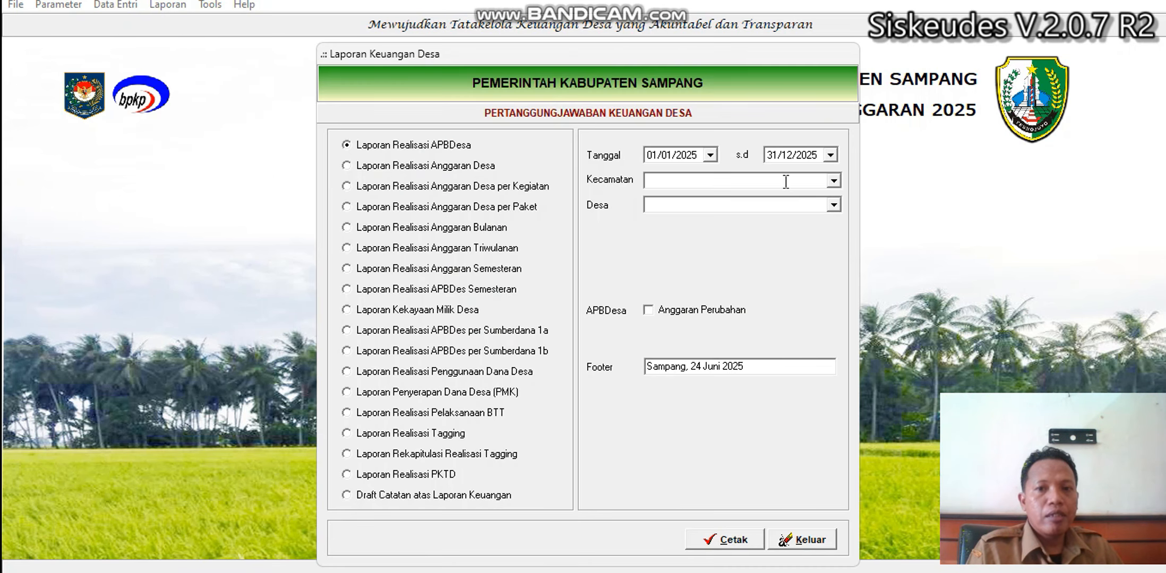
{"action": "left_click", "coordinate": [832, 181]}
{"action": "left_click", "coordinate": [784, 215]}
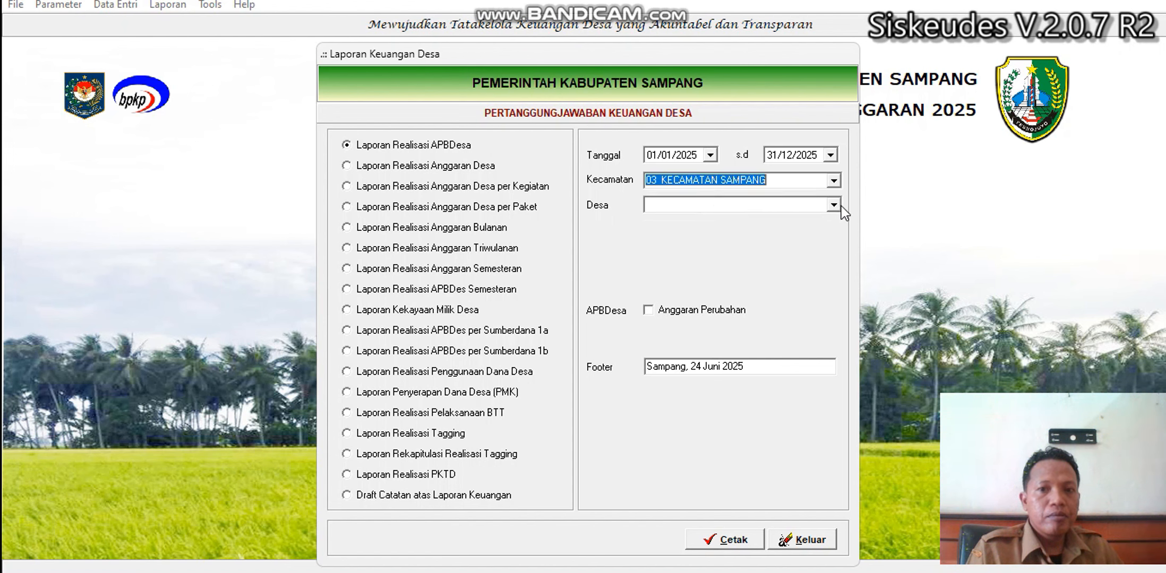
{"action": "left_click", "coordinate": [837, 206]}
{"action": "left_click", "coordinate": [811, 243]}
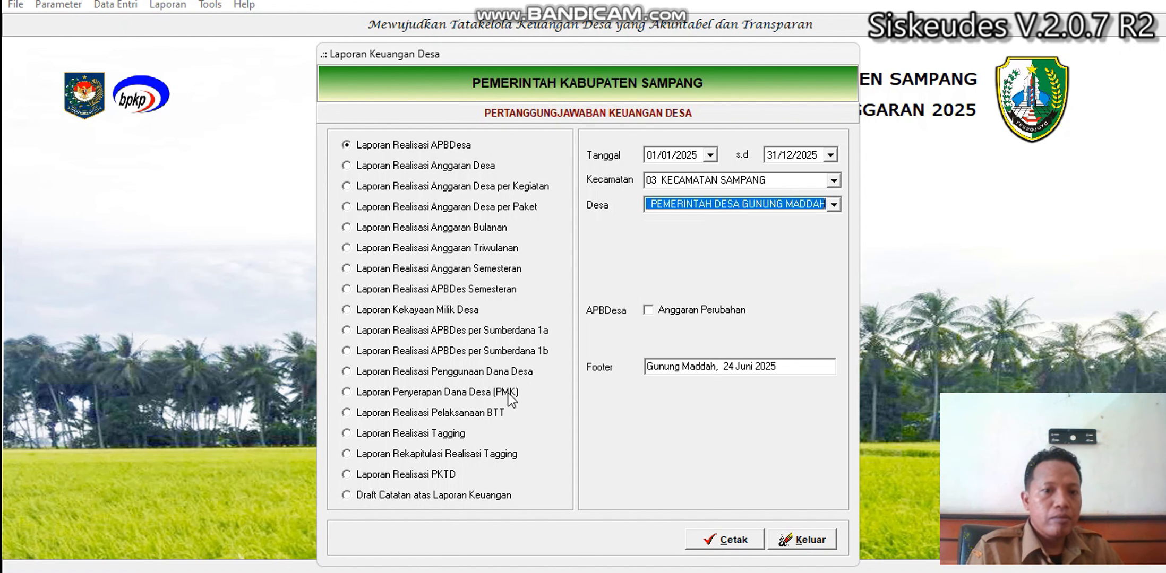
Preview the DDS Realisasi PKTD report, now showing 6.142.000,00 realized at 100%.
{"action": "left_click", "coordinate": [442, 475]}
{"action": "left_click", "coordinate": [693, 268]}
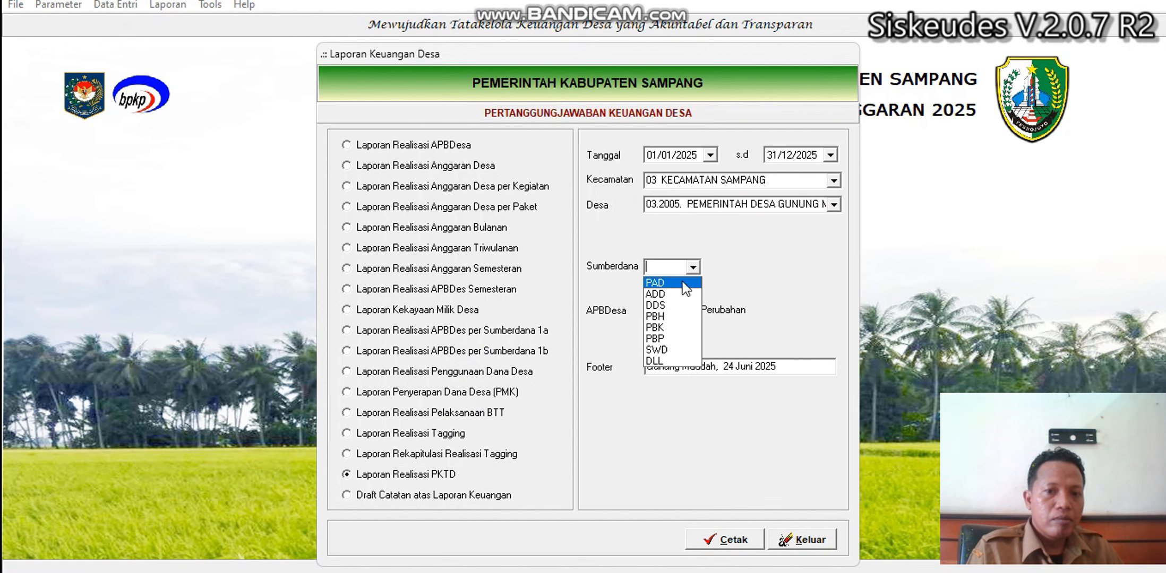
{"action": "left_click", "coordinate": [663, 303]}
{"action": "left_click", "coordinate": [711, 534]}
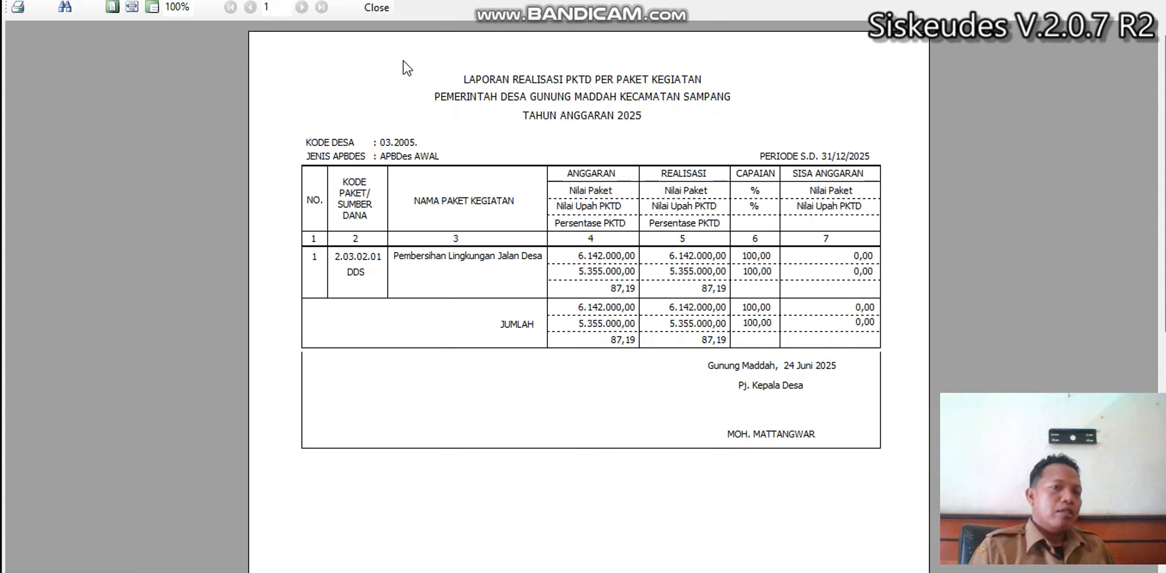
{"action": "left_click", "coordinate": [377, 10]}
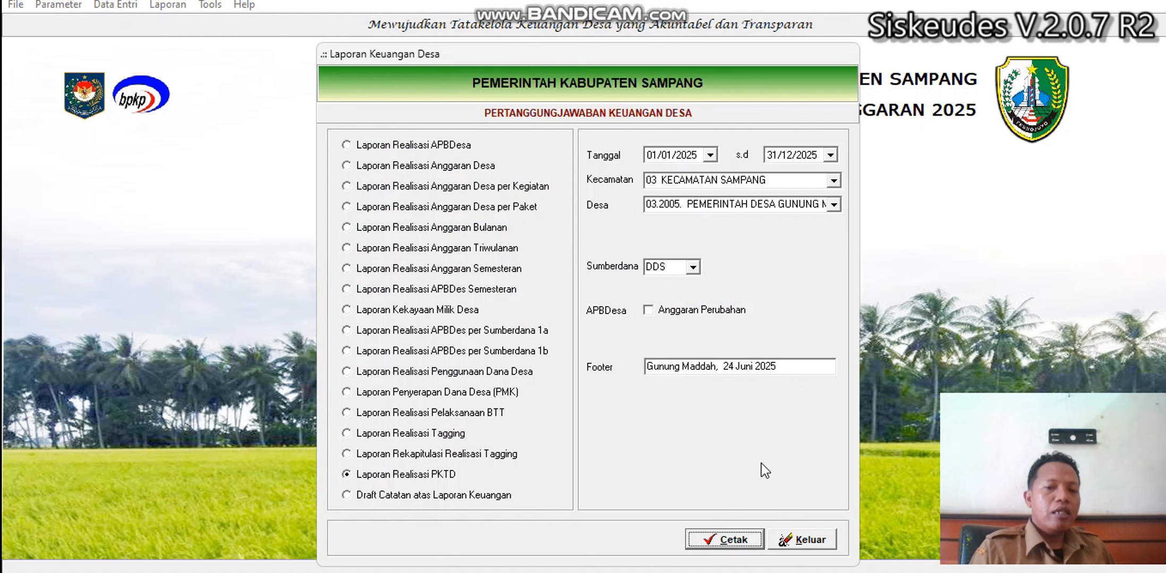
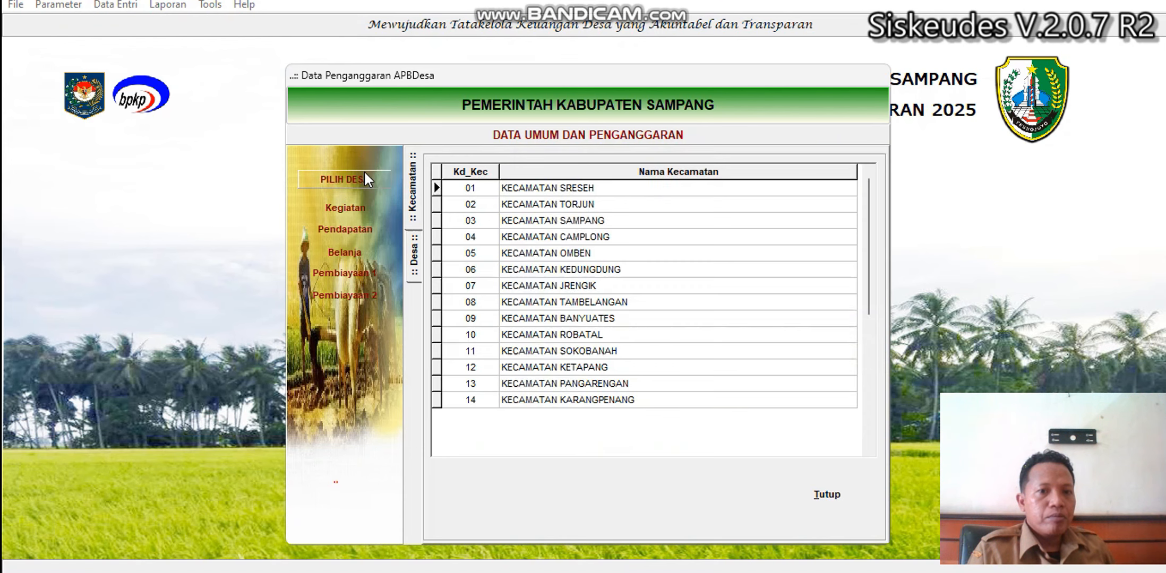
Open Desa Gunung Maddah's Pembiayaan account 6.2.2.01 Penyertaan Modal Desa detail lines.
{"action": "double_click", "coordinate": [549, 222]}
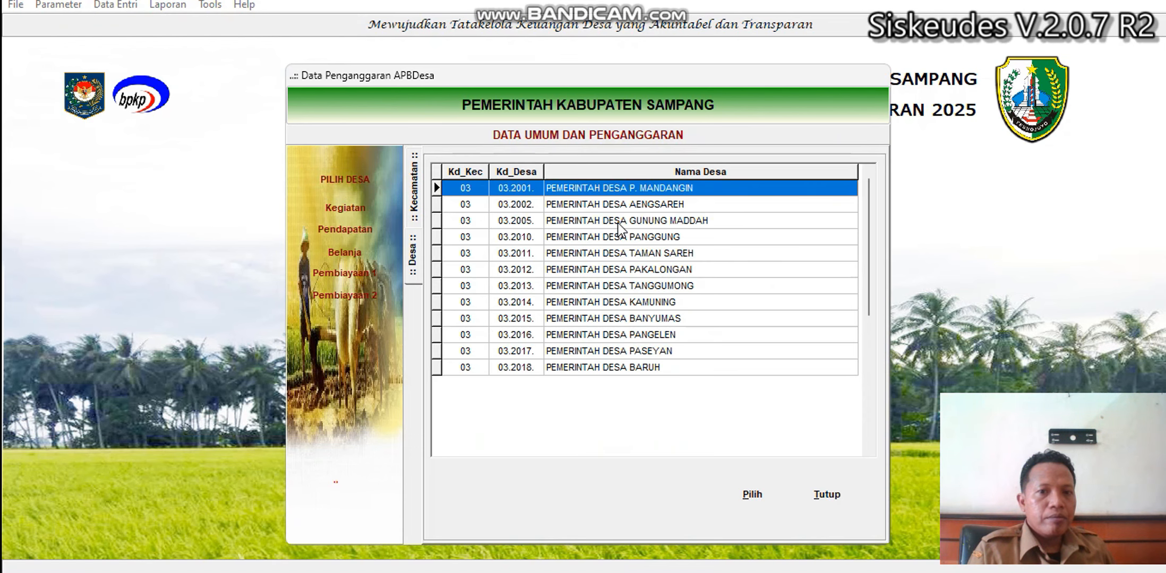
{"action": "double_click", "coordinate": [550, 223]}
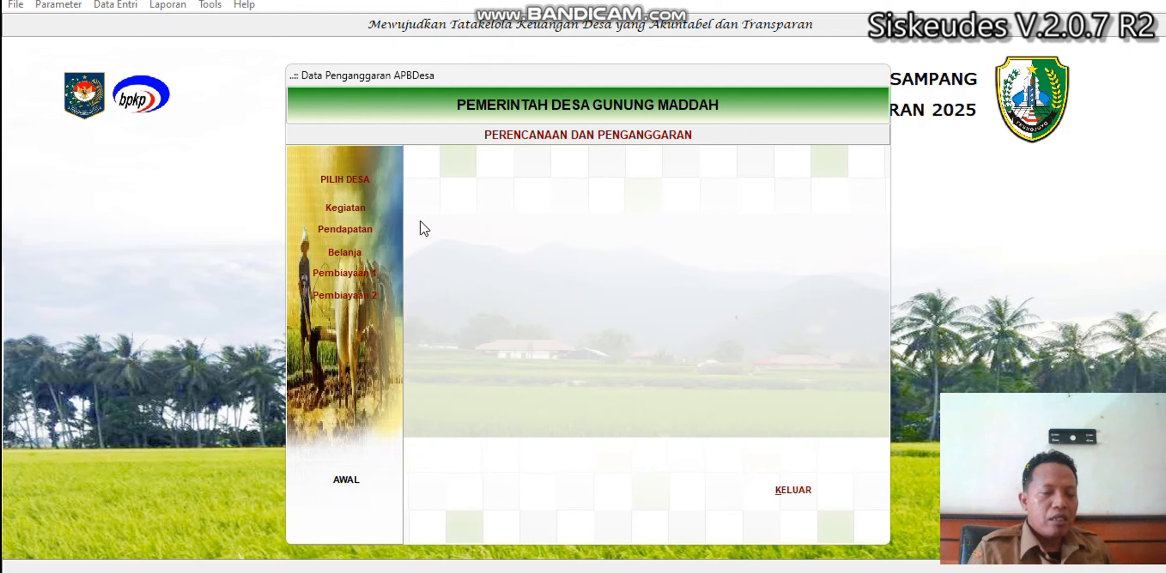
{"action": "left_click", "coordinate": [331, 299]}
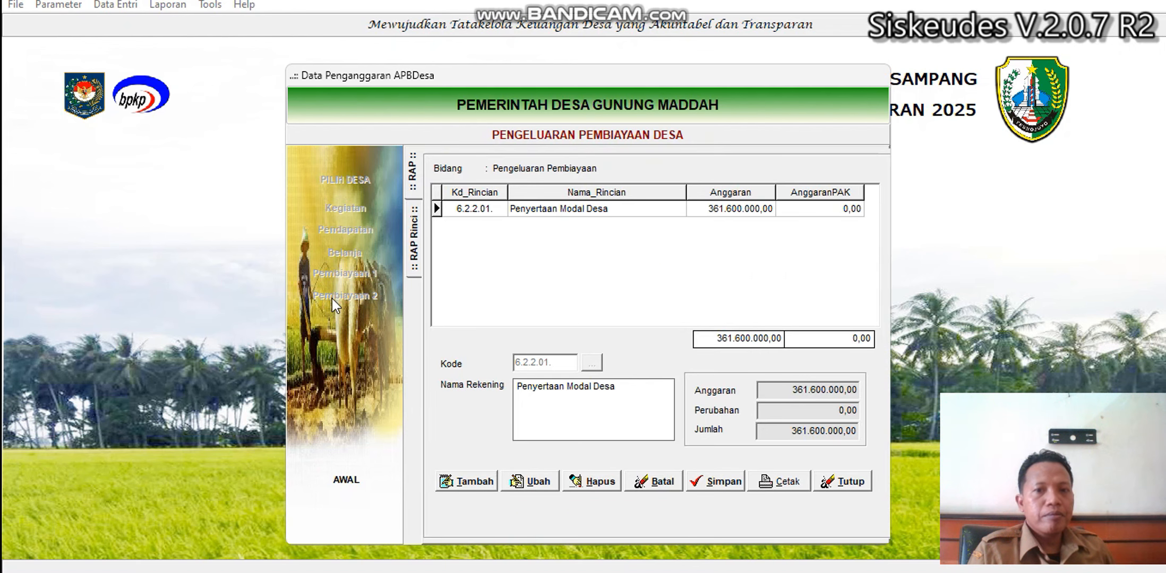
{"action": "double_click", "coordinate": [573, 215]}
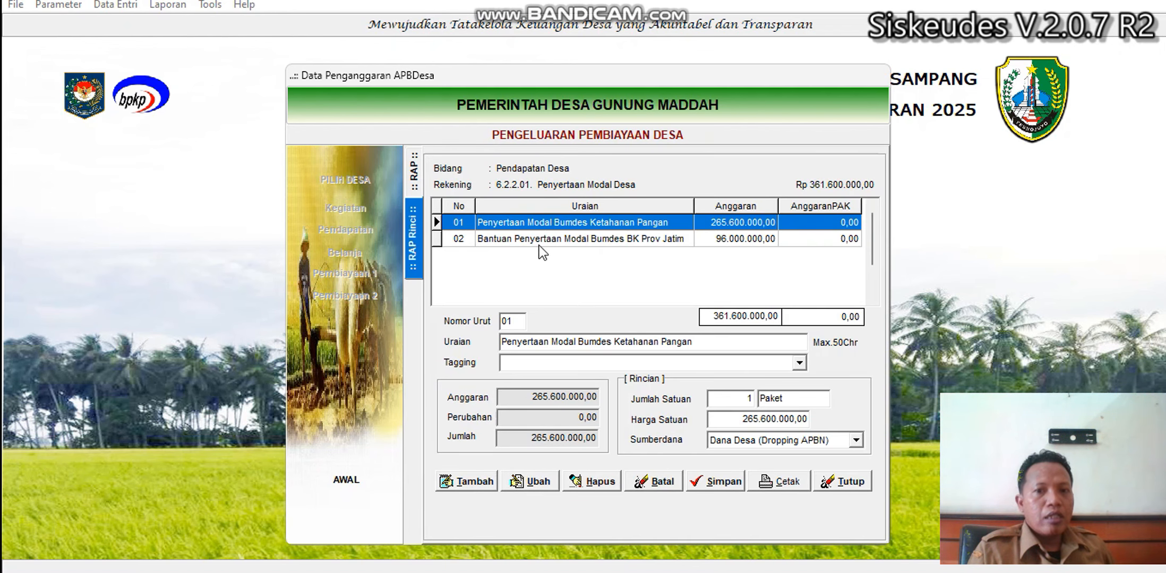
Compare the BK Prov Jatim and Ketahanan Pangan rows, then edit item 01 (265.600.000,00).
{"action": "left_click", "coordinate": [564, 238]}
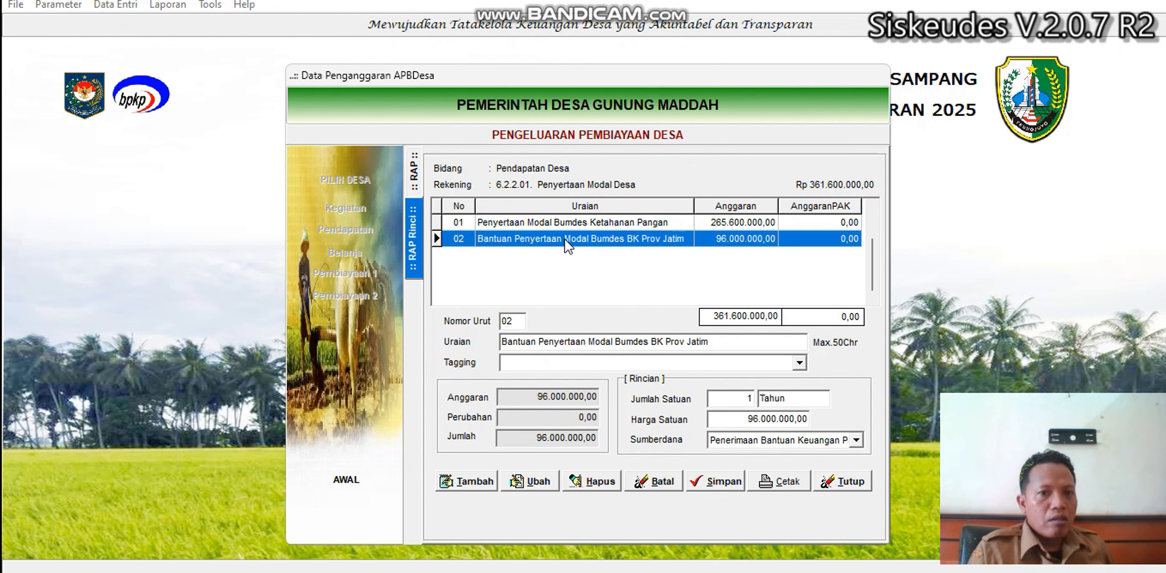
{"action": "left_click", "coordinate": [563, 228]}
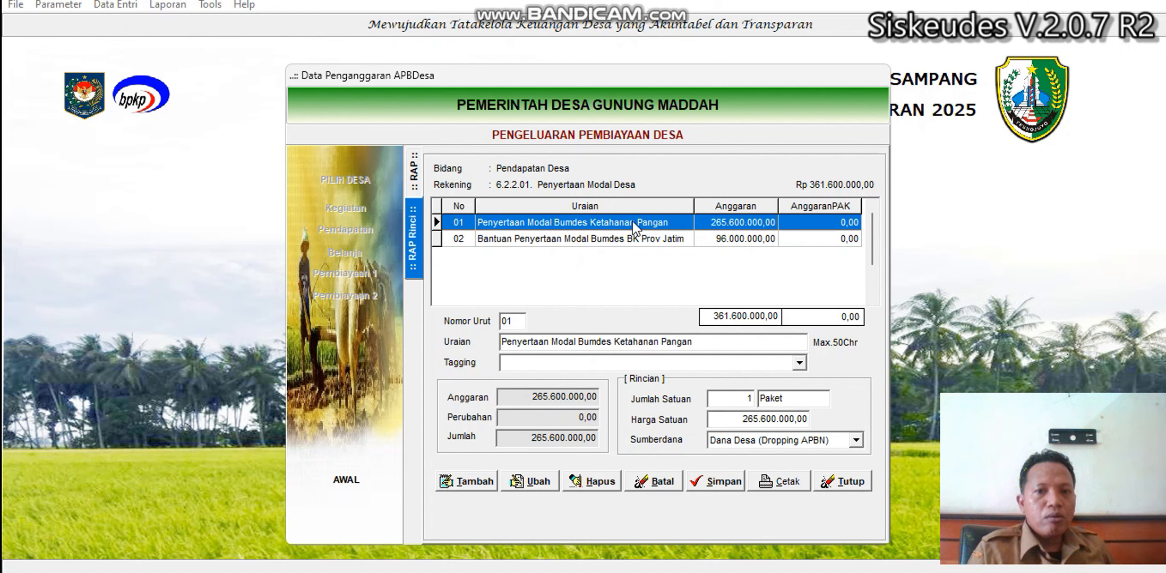
{"action": "left_click", "coordinate": [662, 239]}
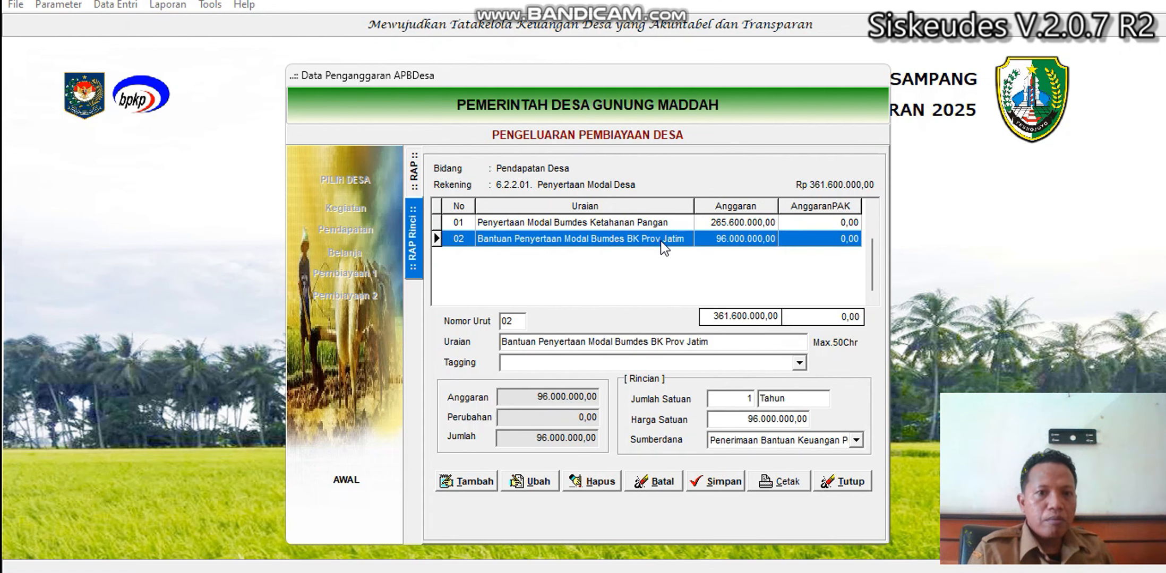
{"action": "left_click", "coordinate": [604, 222]}
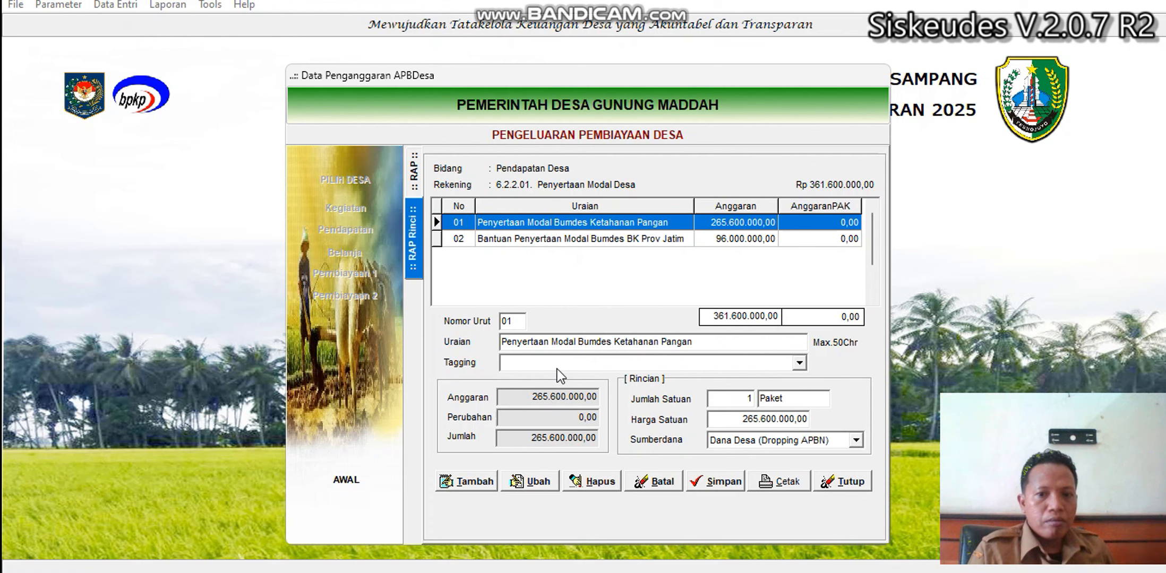
{"action": "left_click", "coordinate": [531, 481]}
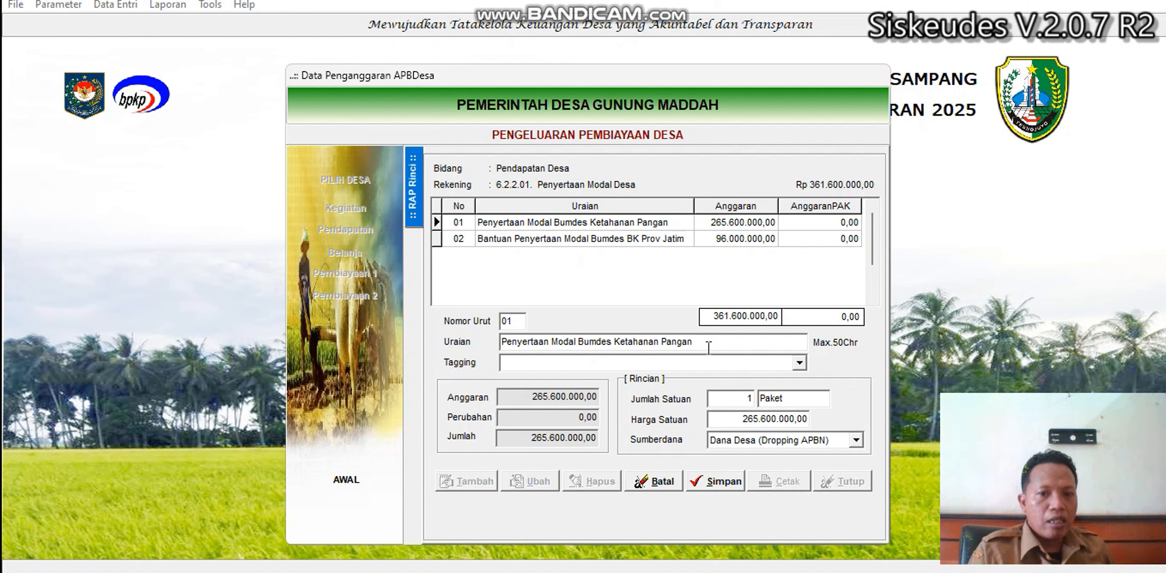
Set item 01's Tagging to Ketahanan Pangan and save the entry.
{"action": "left_click", "coordinate": [798, 362]}
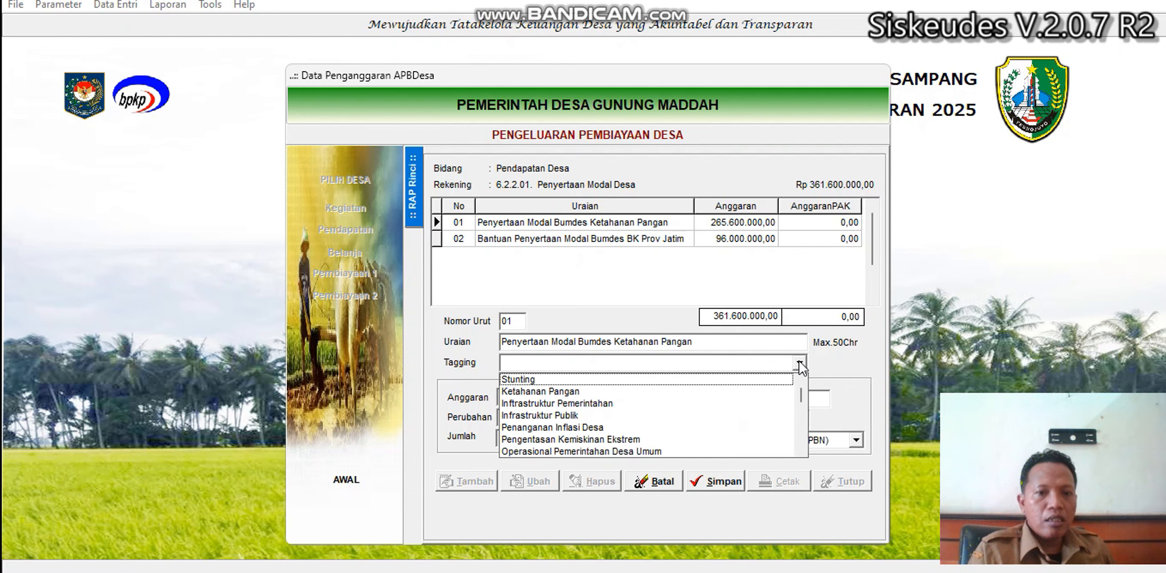
{"action": "left_click", "coordinate": [570, 393]}
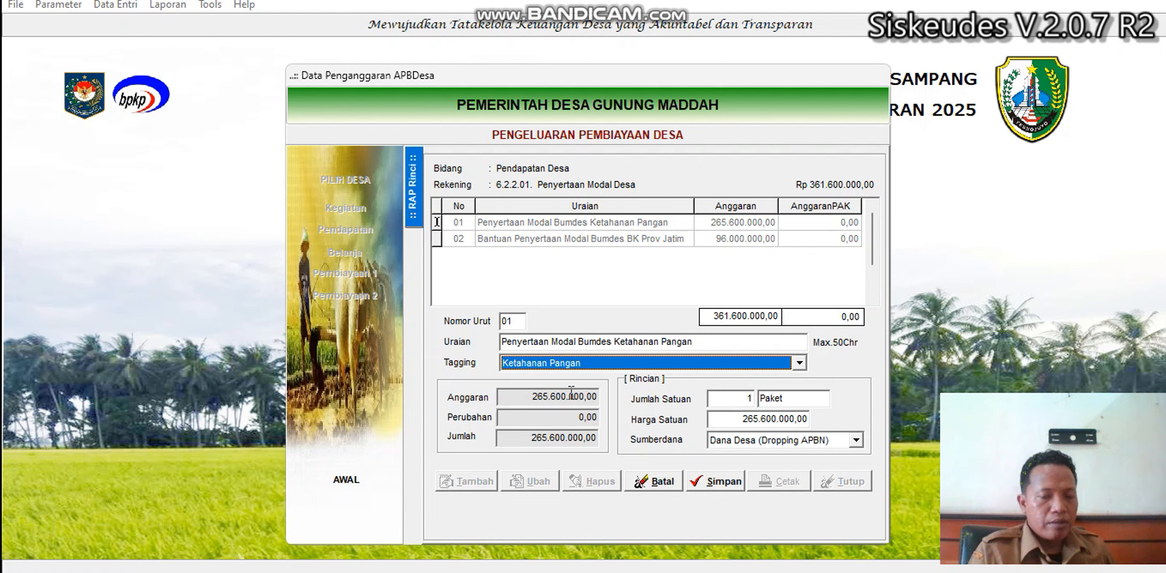
{"action": "left_click", "coordinate": [750, 364]}
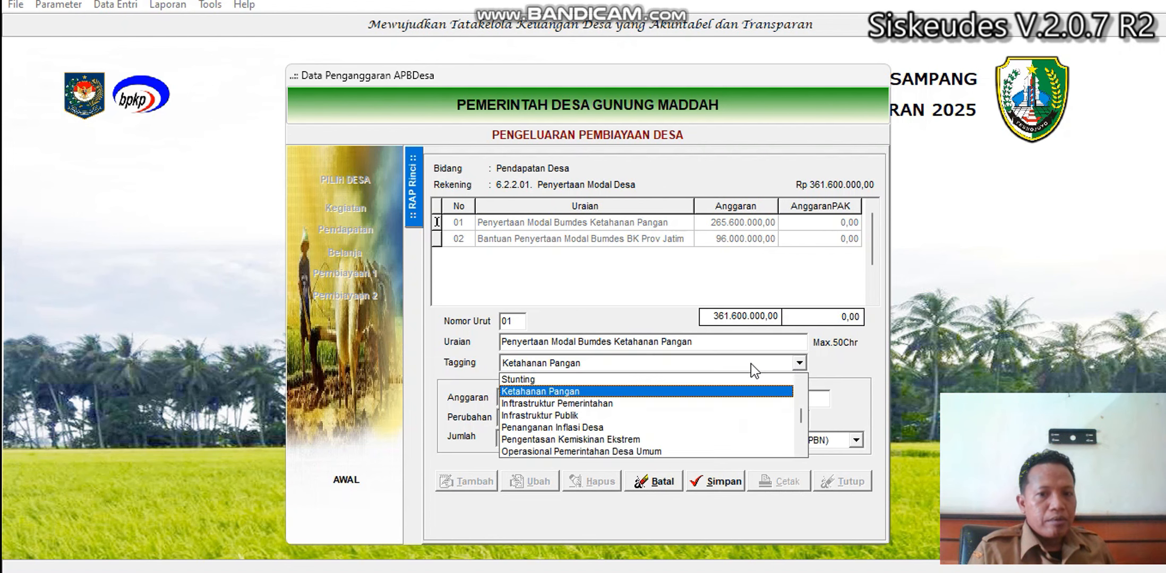
{"action": "left_click", "coordinate": [572, 393]}
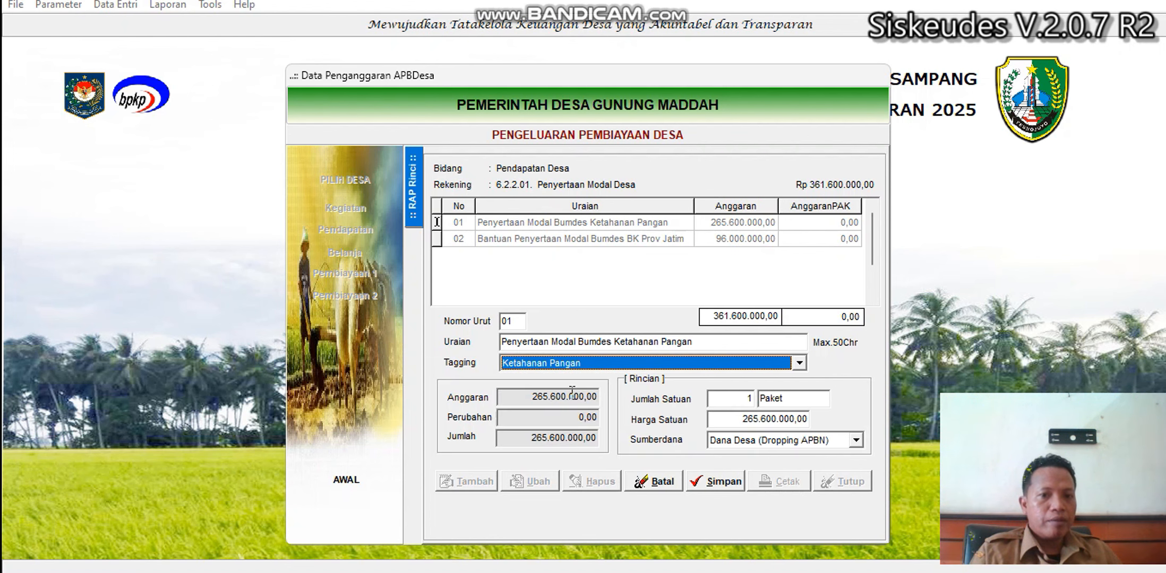
{"action": "left_click", "coordinate": [706, 482]}
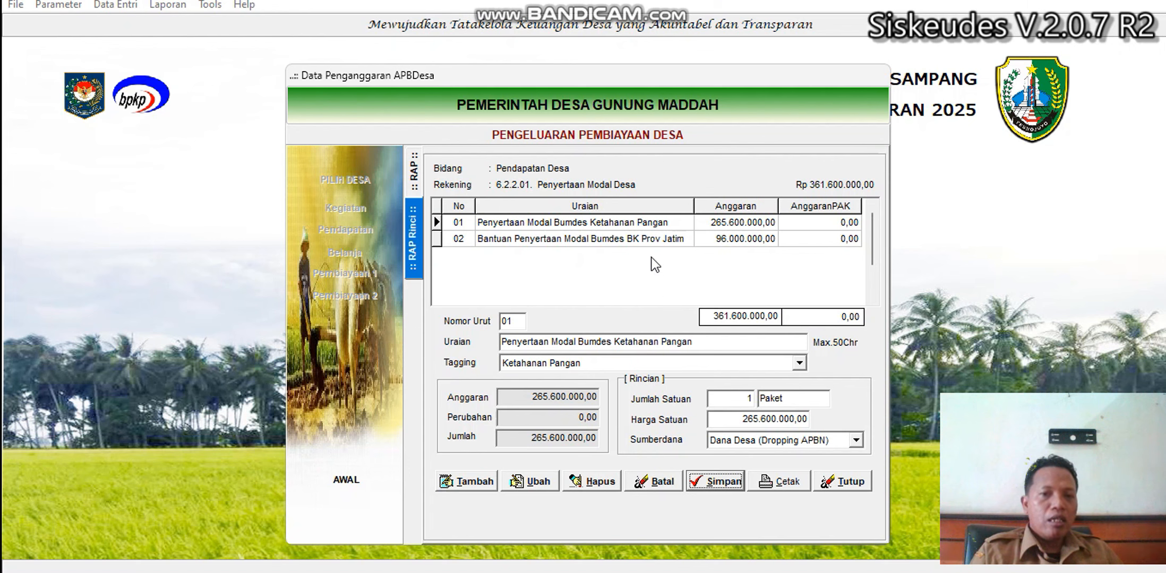
Recheck rows 01 and 02, then close the financing form and the Data Penganggaran APBDesa window.
{"action": "left_click", "coordinate": [642, 242]}
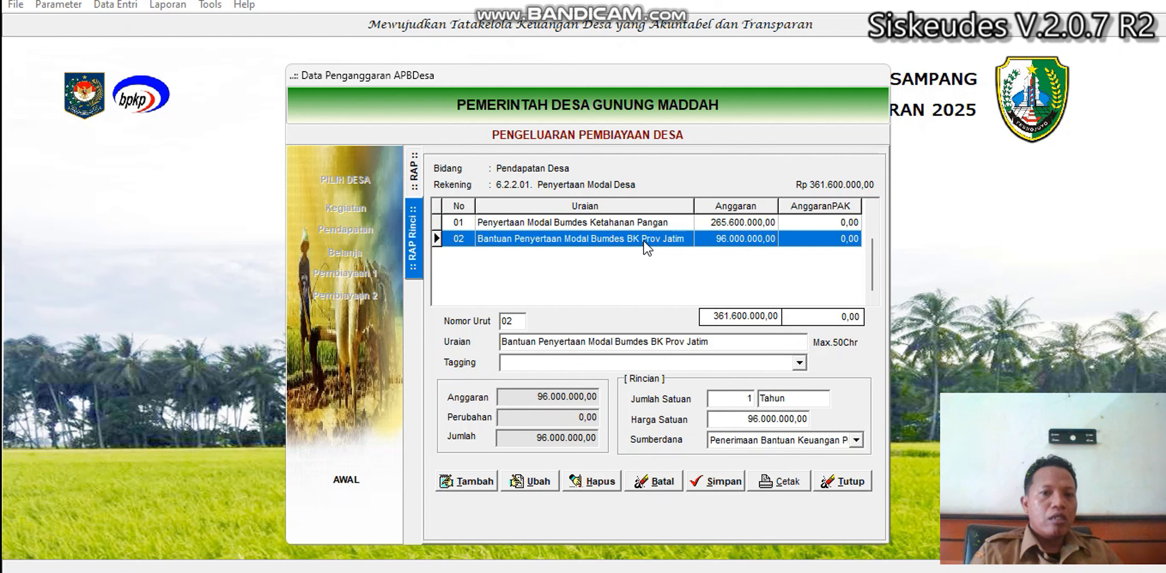
{"action": "left_click", "coordinate": [636, 227]}
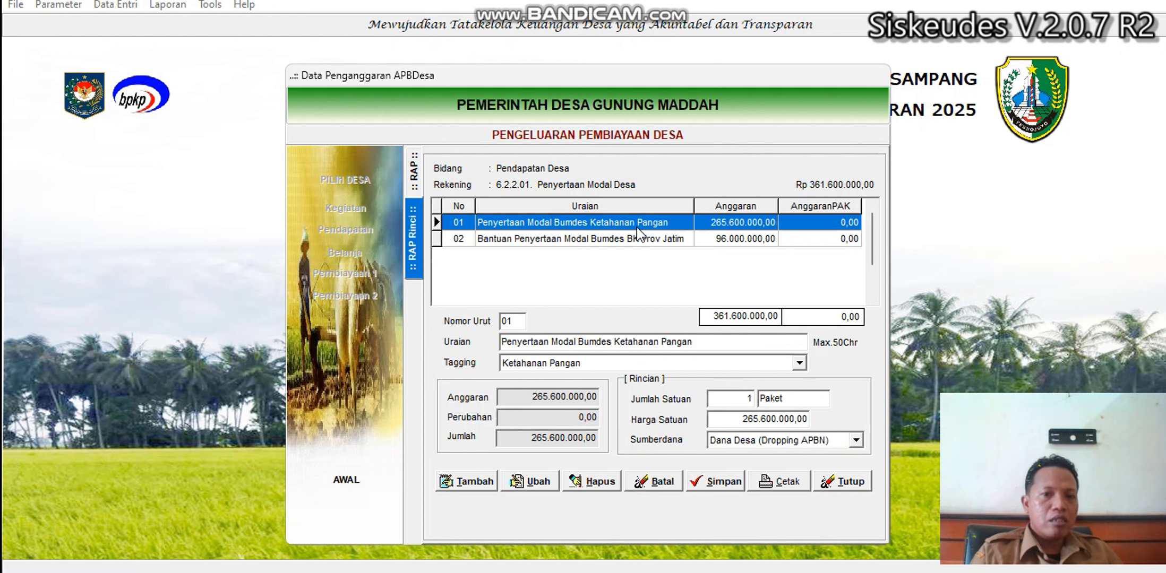
{"action": "left_click", "coordinate": [635, 235]}
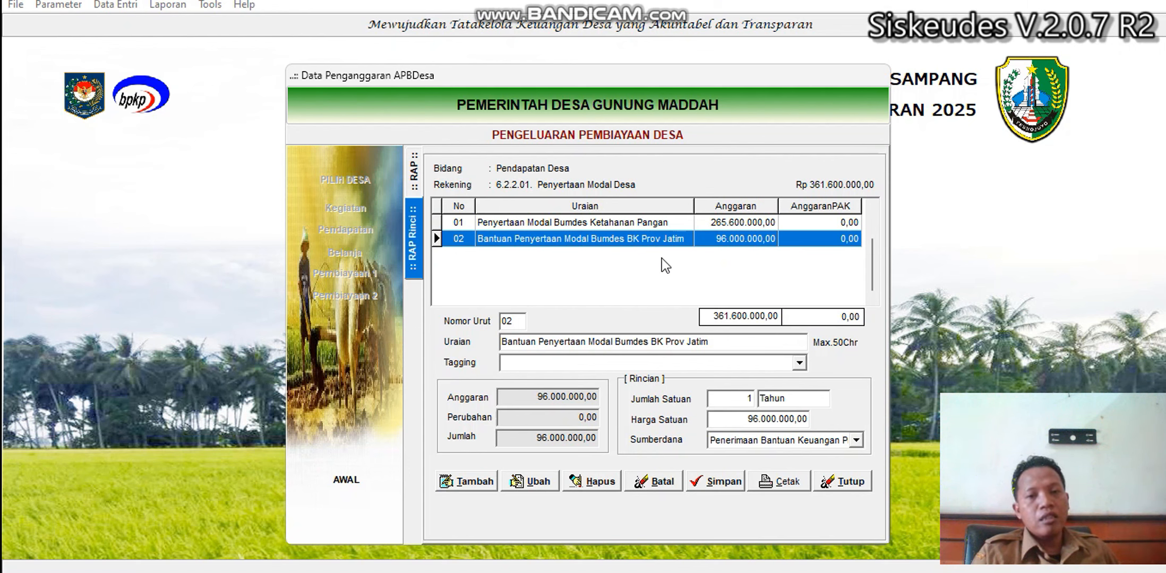
{"action": "left_click", "coordinate": [645, 223]}
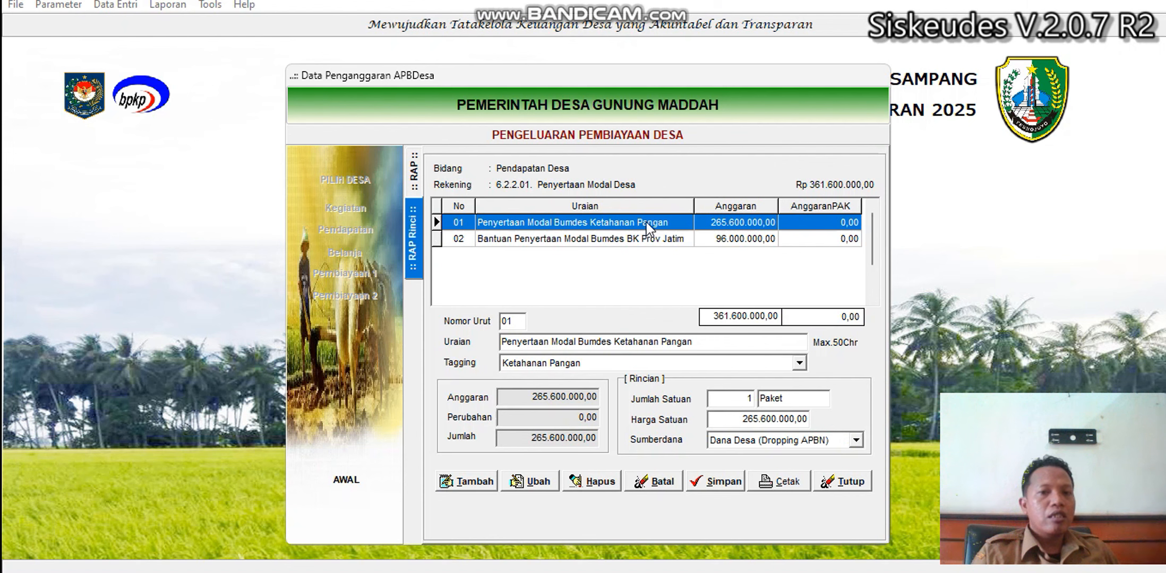
{"action": "left_click", "coordinate": [646, 239]}
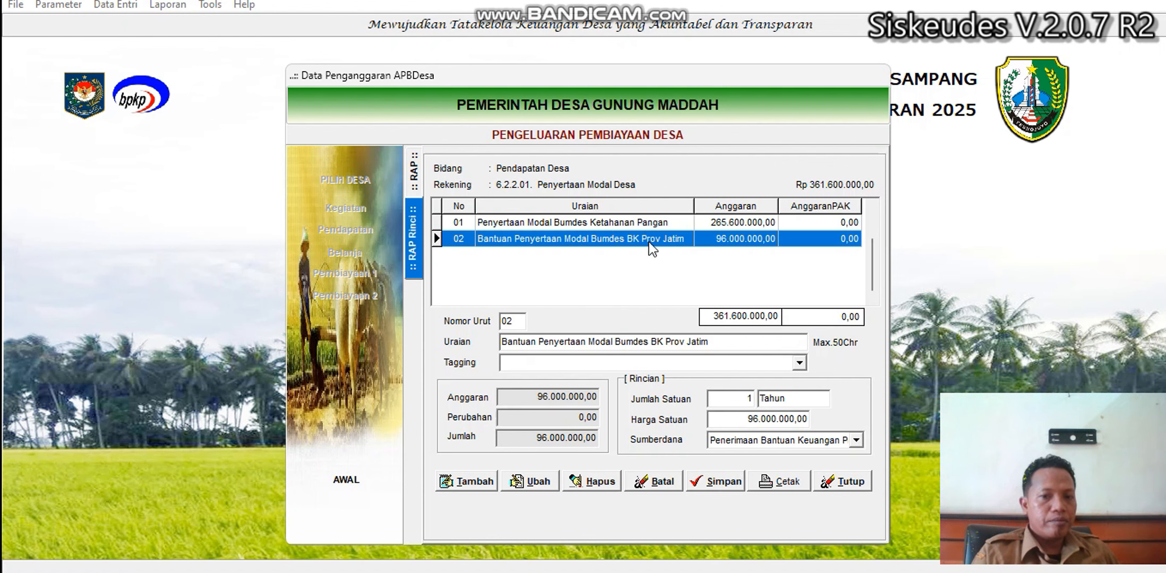
{"action": "left_click", "coordinate": [835, 484]}
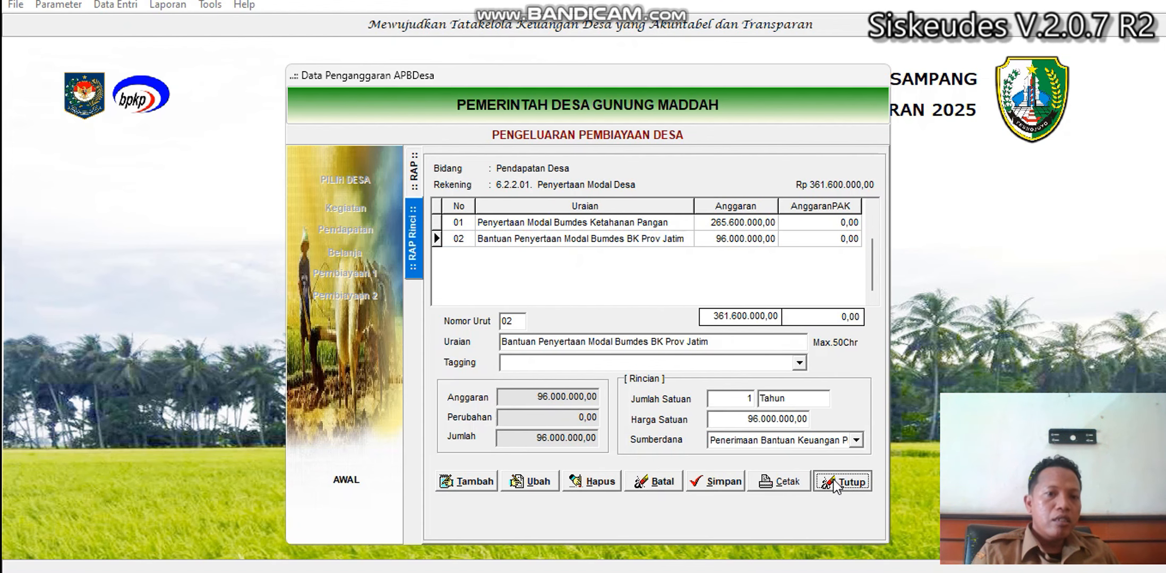
{"action": "left_click", "coordinate": [833, 481]}
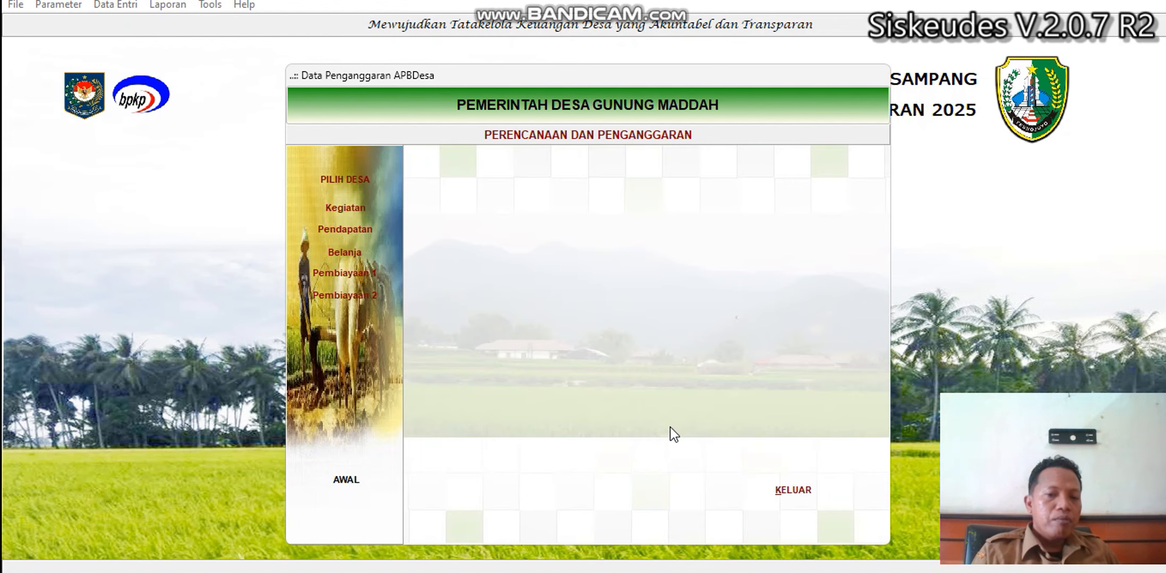
{"action": "left_click", "coordinate": [786, 488]}
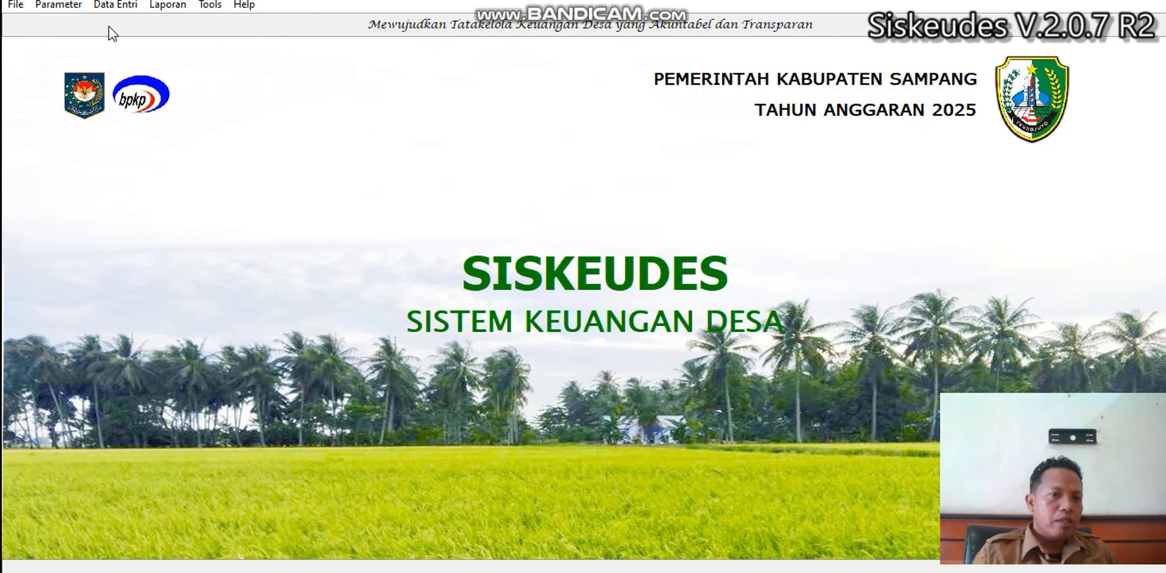
Open the SPP Pembiayaan form for Desa Gunung Maddah, Kecamatan Sampang.
{"action": "left_click", "coordinate": [115, 5]}
{"action": "mouse_move", "coordinate": [157, 79]}
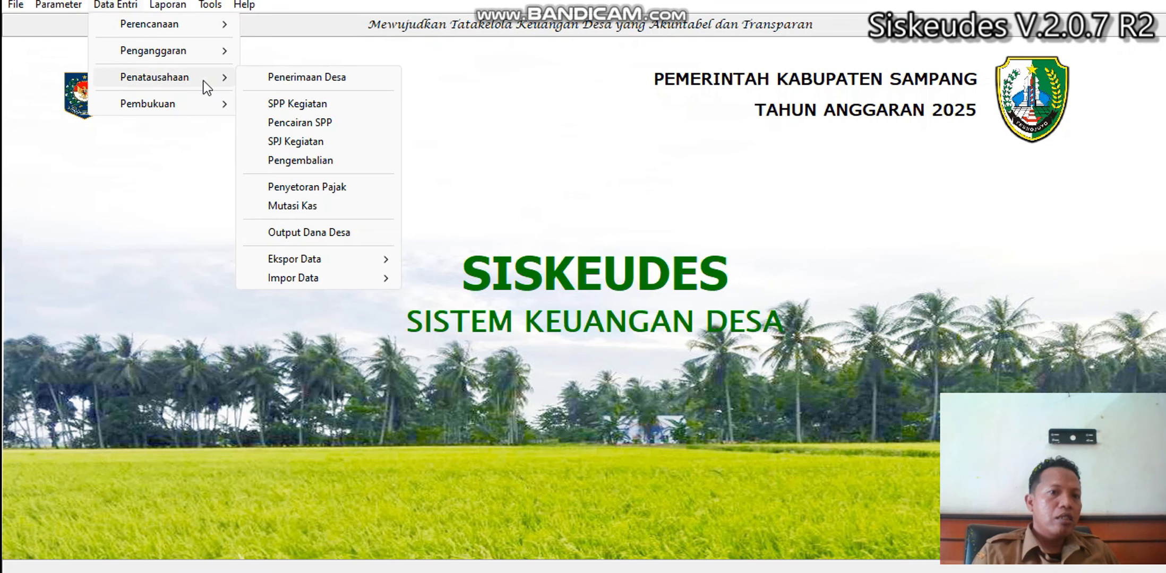
{"action": "left_click", "coordinate": [297, 104]}
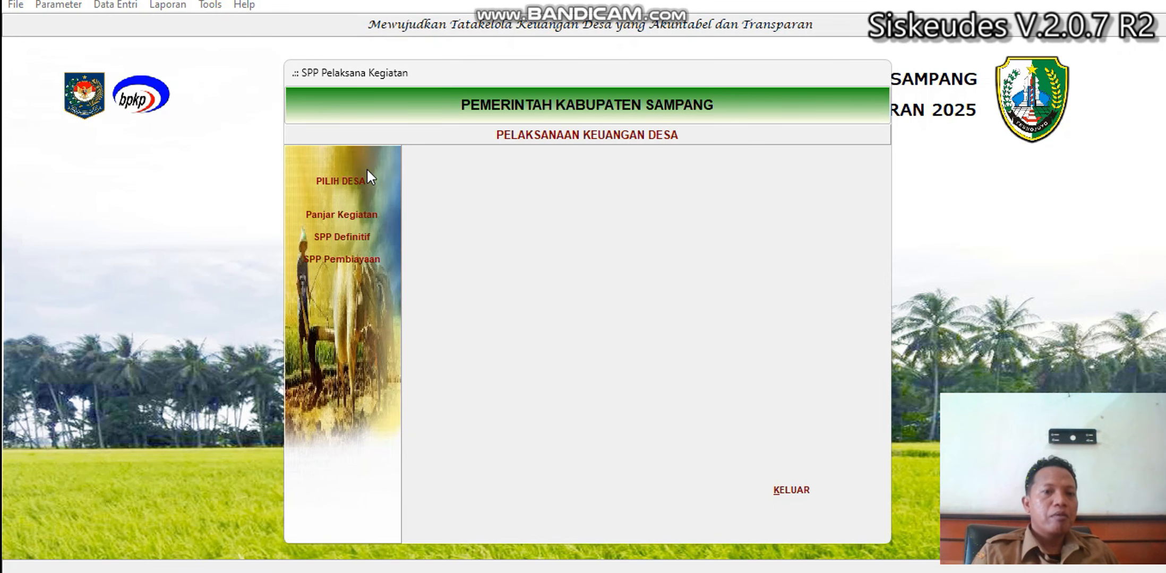
{"action": "left_click", "coordinate": [343, 181]}
{"action": "double_click", "coordinate": [582, 225]}
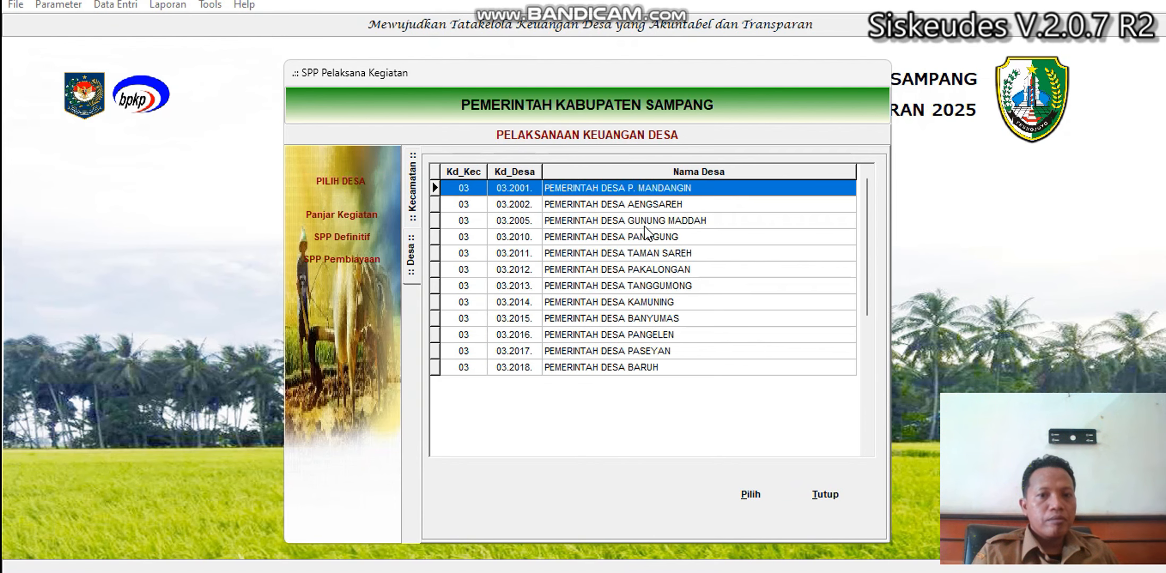
{"action": "double_click", "coordinate": [678, 219]}
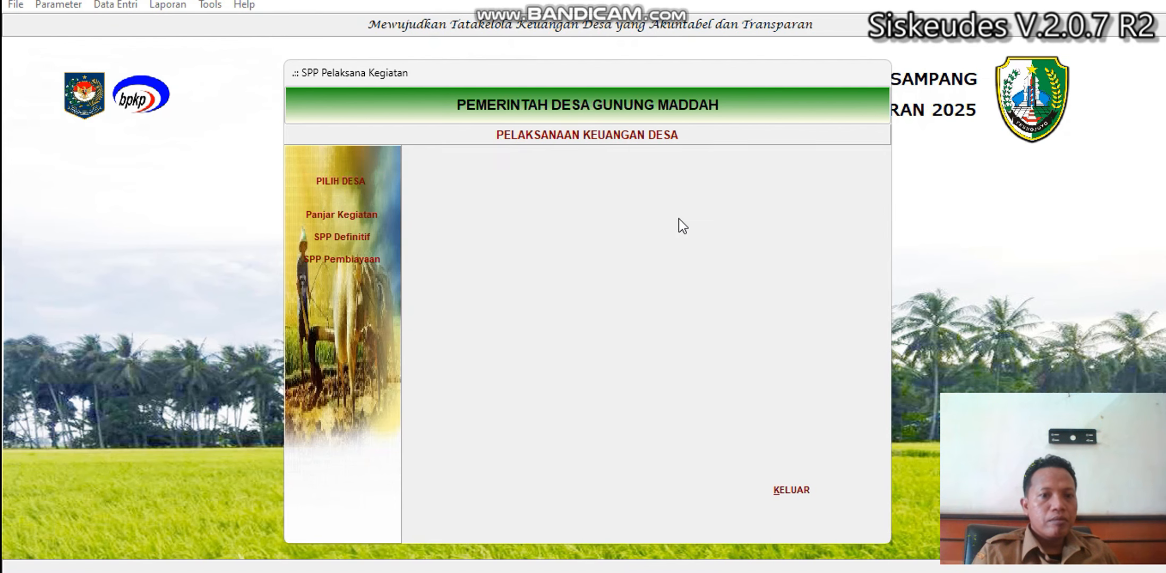
{"action": "left_click", "coordinate": [342, 258]}
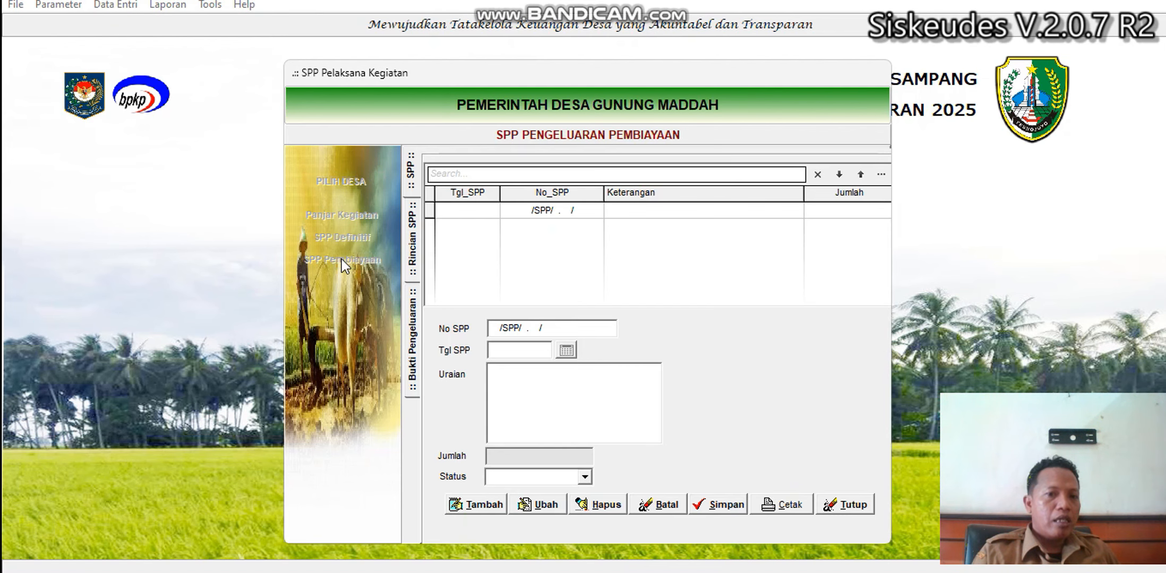
Create SPP 0022/SPP/03.2005/2025 dated 24/06/2025 described 'Penhyertaan Modal Bumdes Ketahanan Pangan', and save it.
{"action": "left_click", "coordinate": [491, 502]}
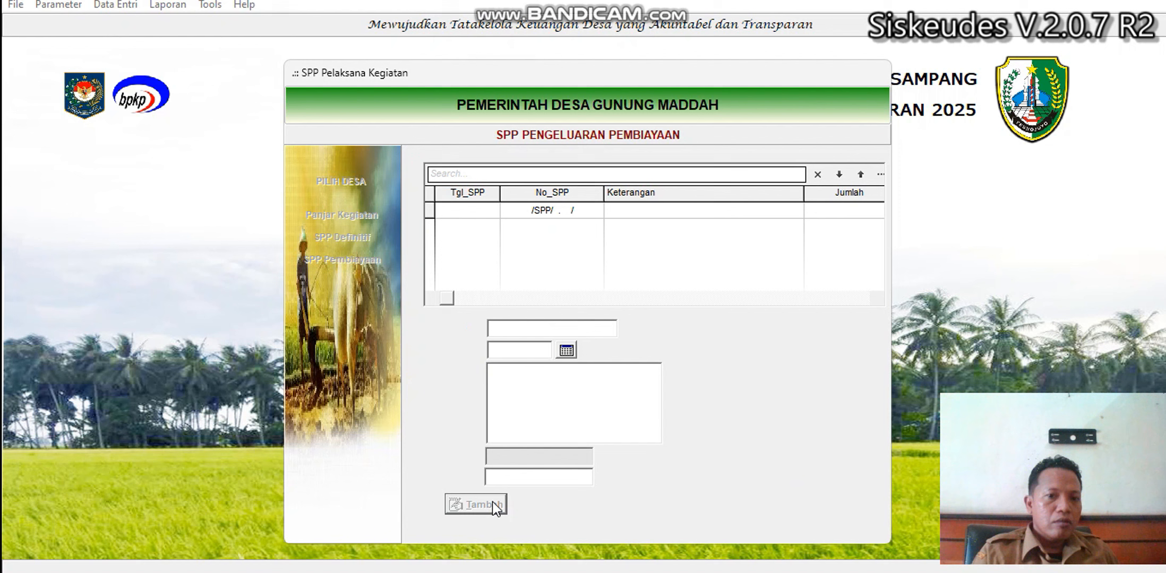
{"action": "left_click", "coordinate": [565, 350]}
{"action": "left_click", "coordinate": [622, 390]}
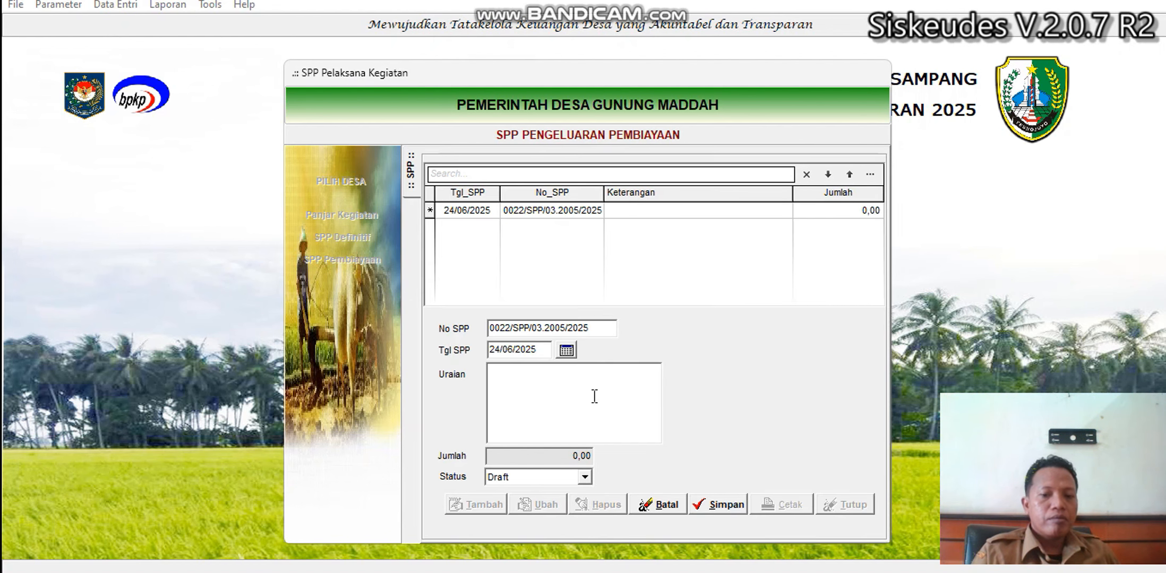
{"action": "type", "text": "Penhyert"}
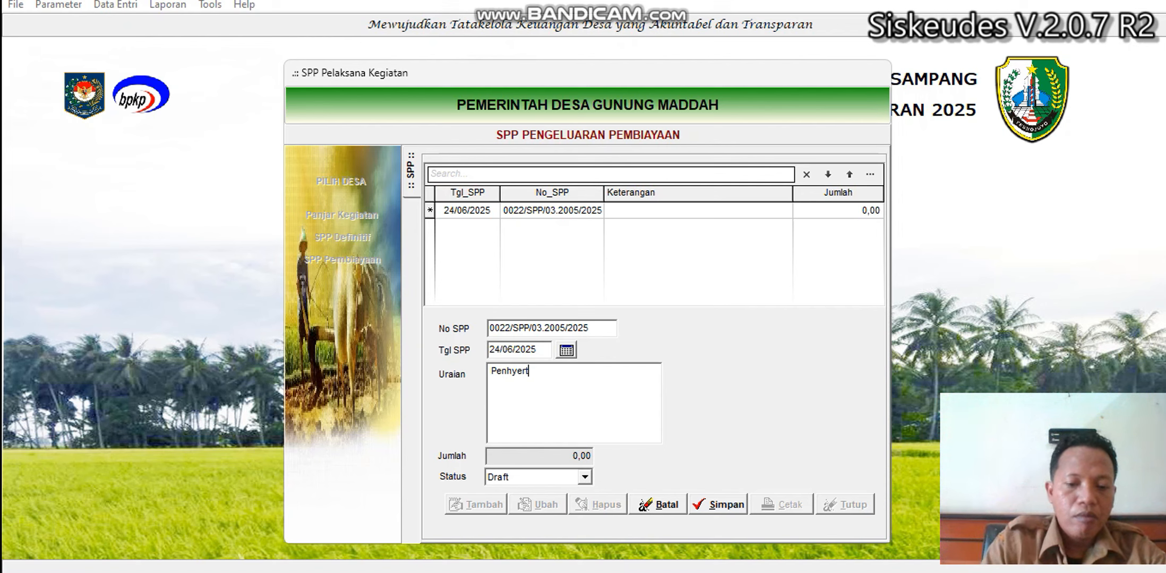
{"action": "type", "text": "aan Modal Bum"}
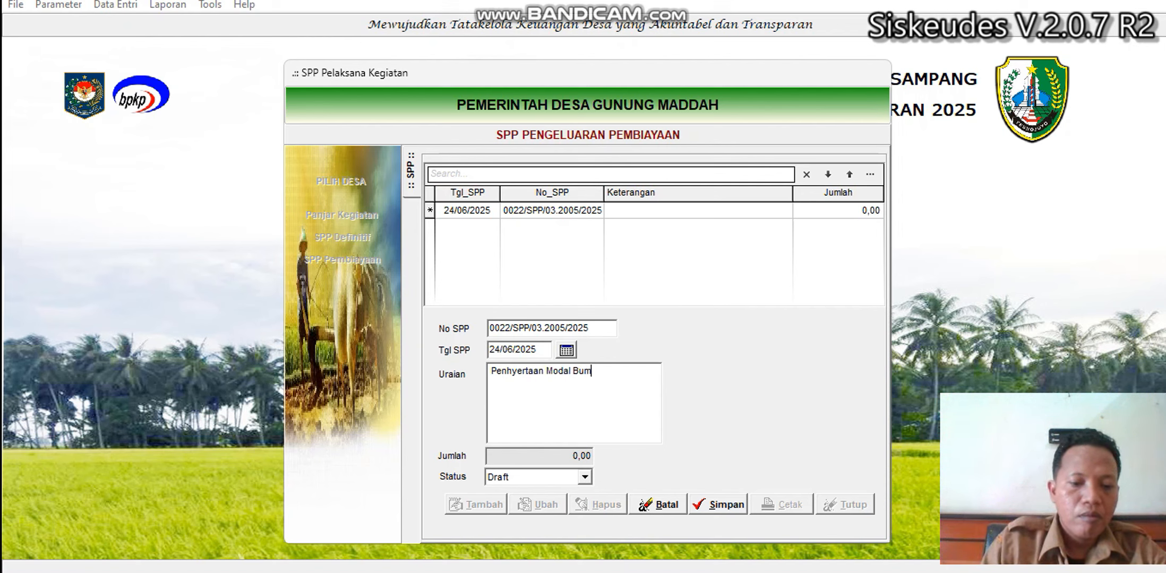
{"action": "type", "text": "des Ketahan"}
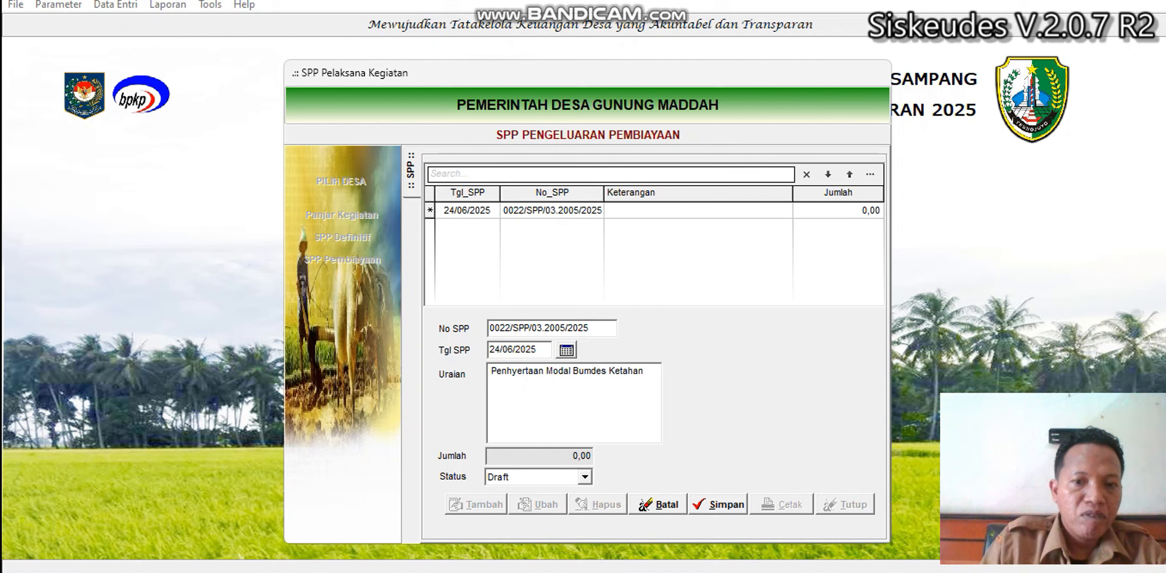
{"action": "type", "text": "an Pangan"}
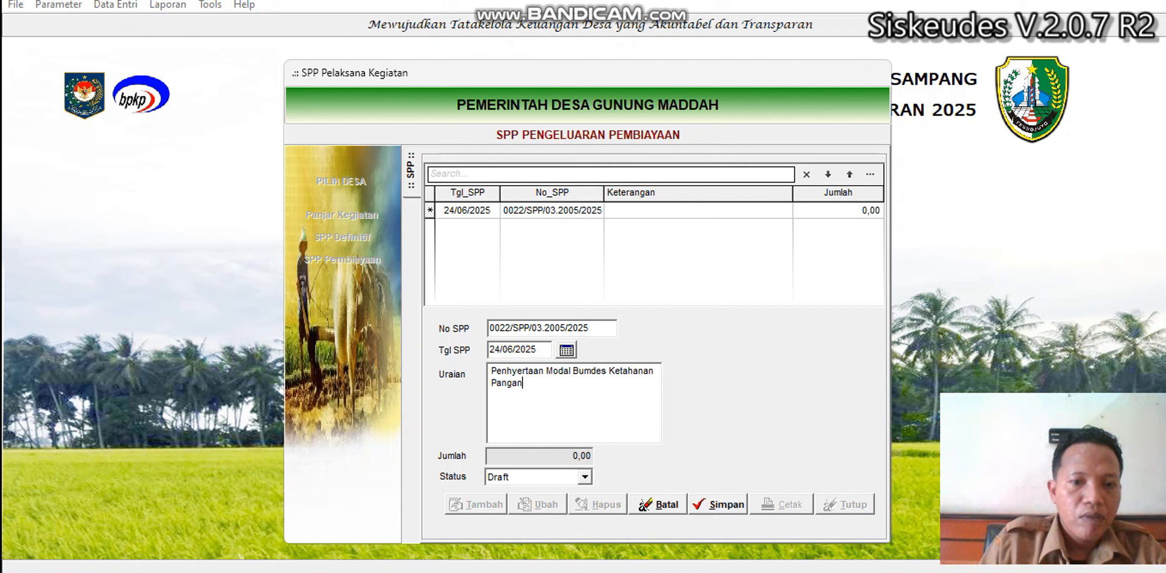
{"action": "left_click", "coordinate": [697, 510]}
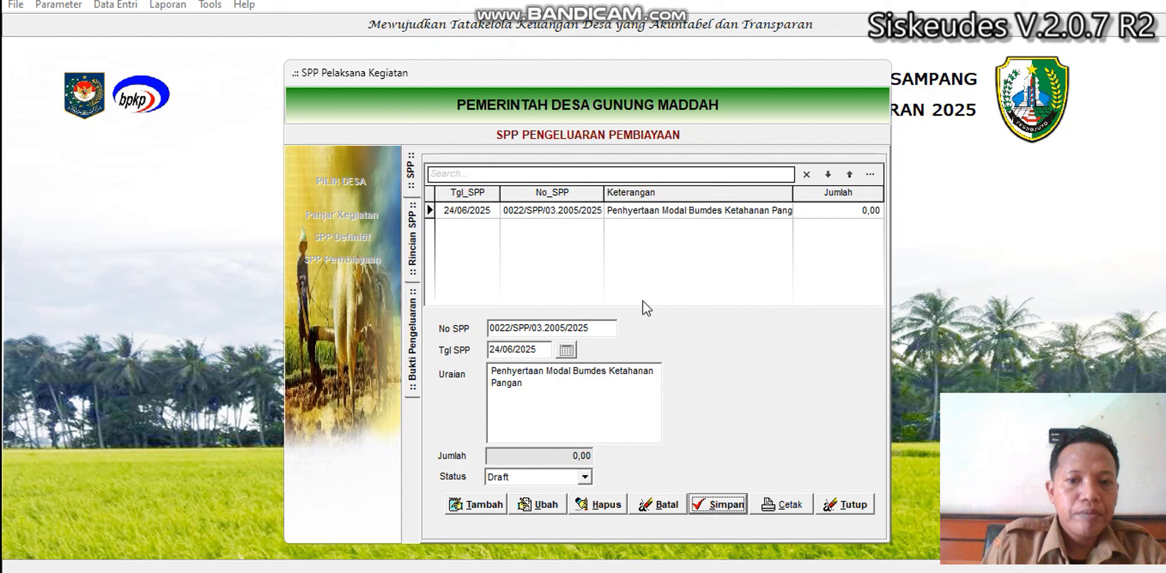
Add rincian 6.2.2.01 Penyertaan Modal Desa (DDS) to the SPP and save it.
{"action": "double_click", "coordinate": [621, 217]}
{"action": "left_click", "coordinate": [478, 504]}
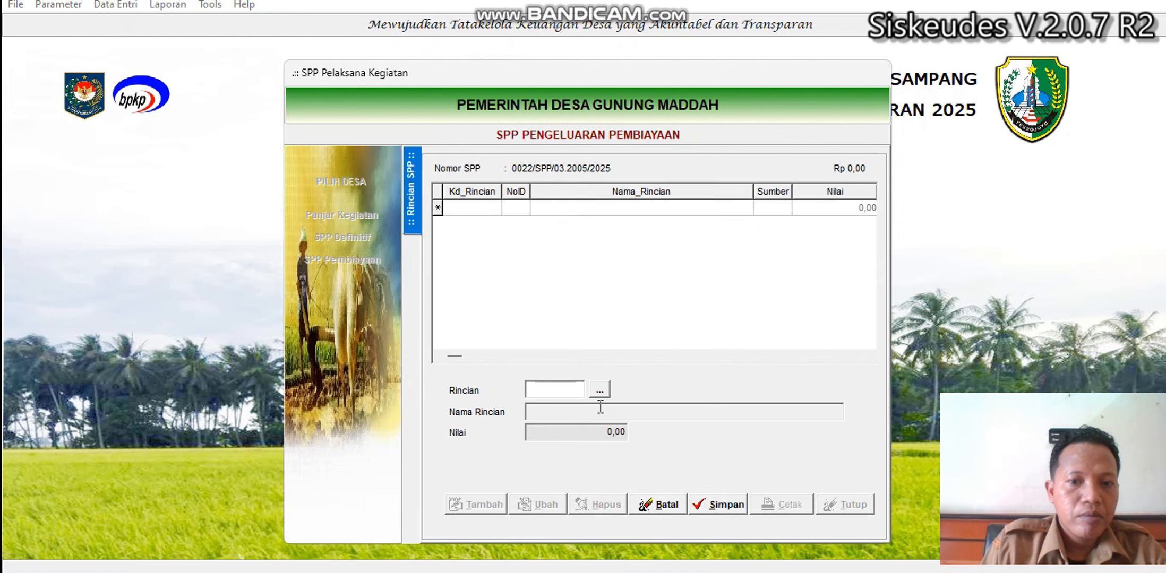
{"action": "left_click", "coordinate": [599, 391]}
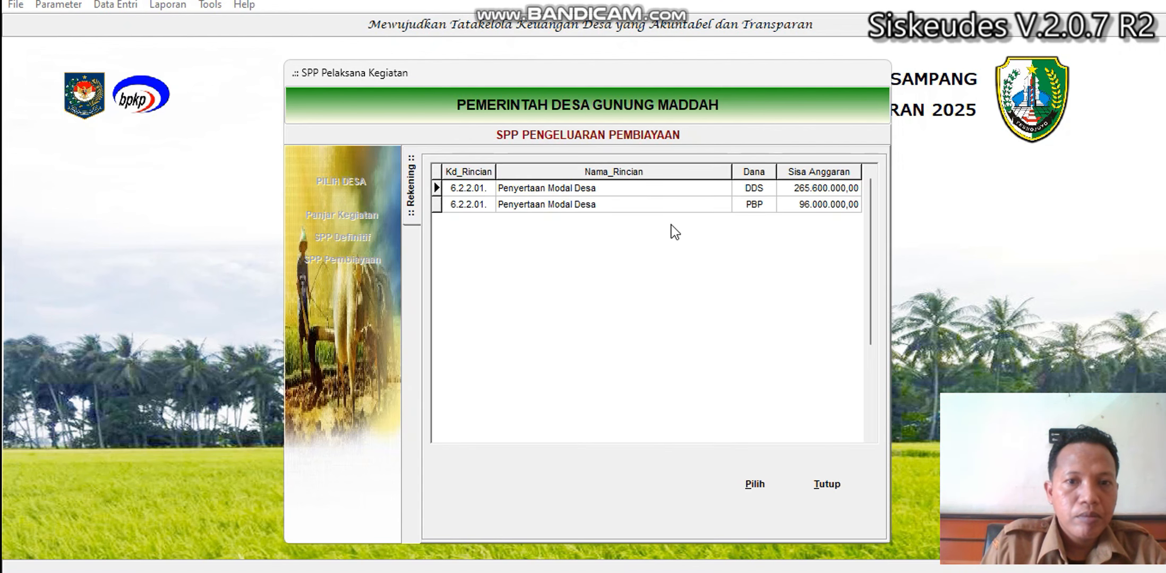
{"action": "double_click", "coordinate": [645, 191]}
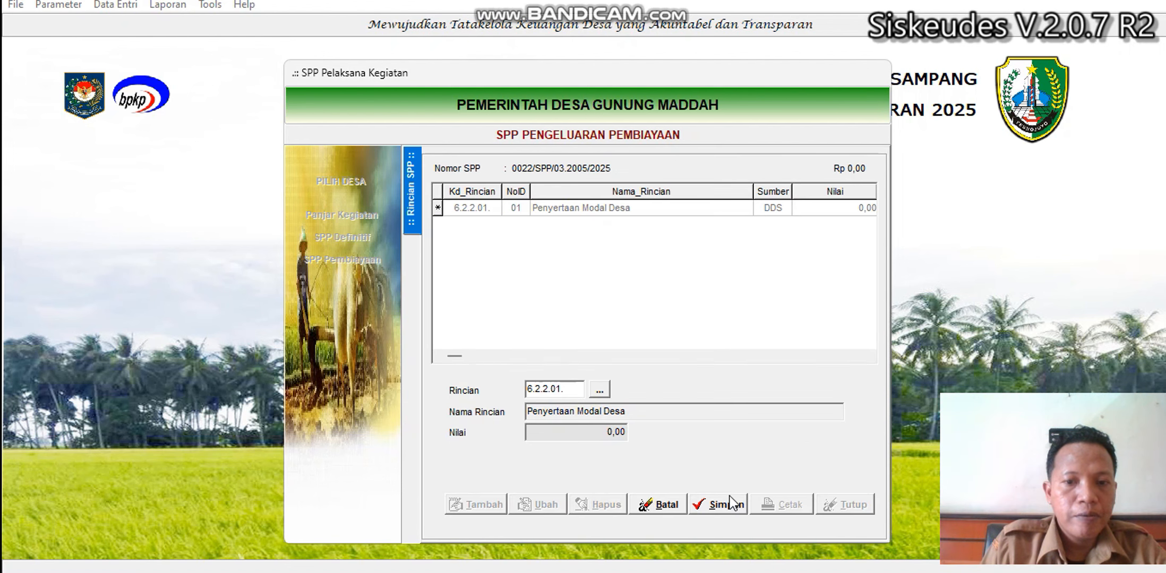
{"action": "left_click", "coordinate": [732, 504]}
{"action": "double_click", "coordinate": [645, 209]}
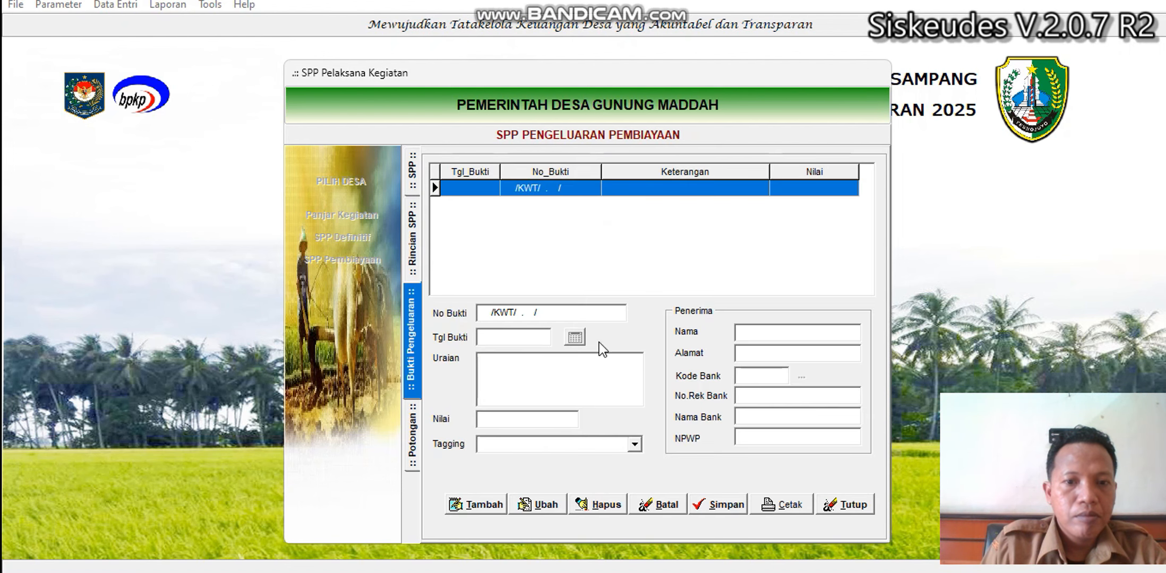
Start proof 00065/KWT/03.2005/2025 dated 24/06/2025, described 'Penyertaan Modal Bumdes Ketahanan pangan'.
{"action": "left_click", "coordinate": [500, 501]}
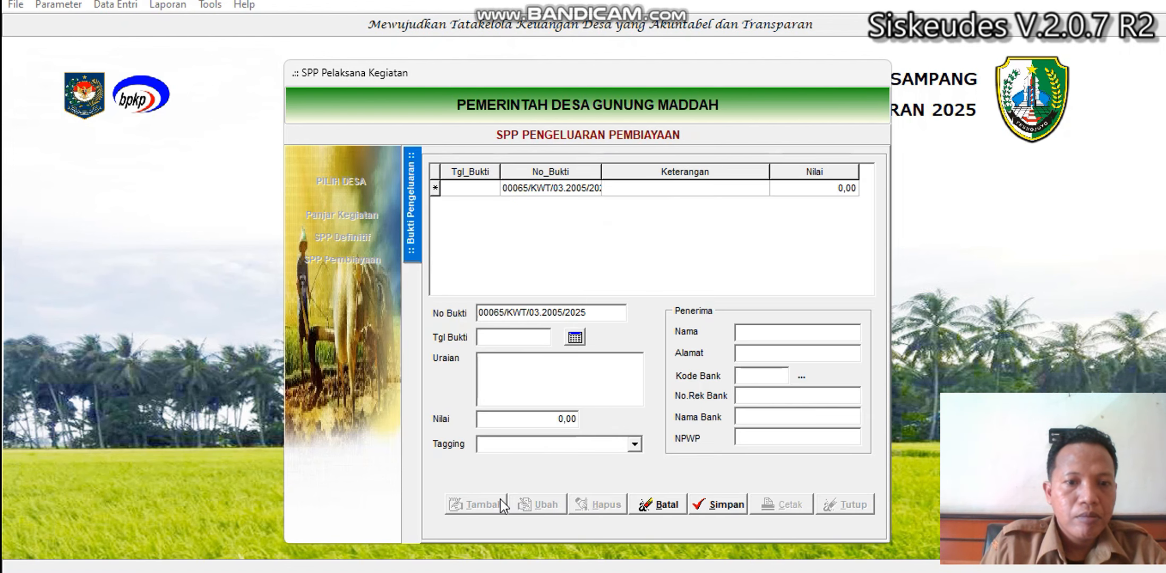
{"action": "left_click", "coordinate": [577, 338]}
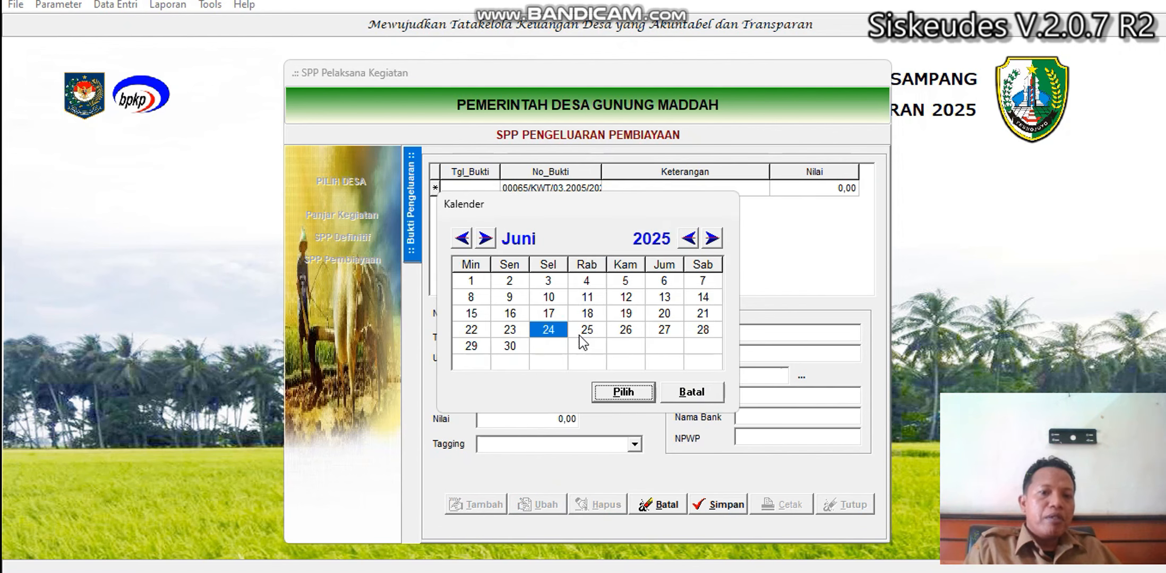
{"action": "left_click", "coordinate": [622, 393]}
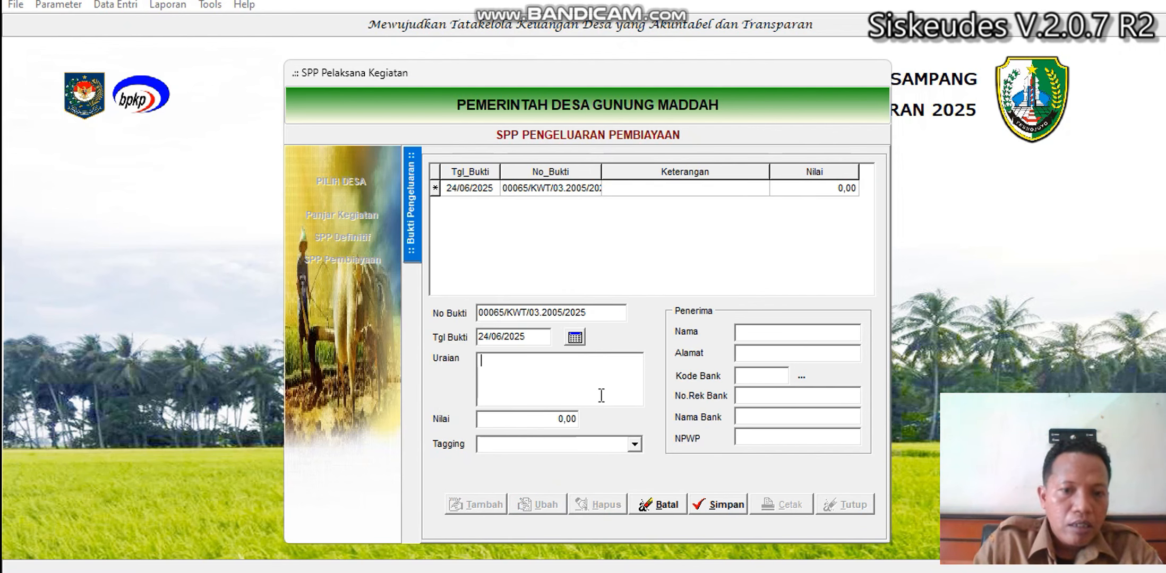
{"action": "type", "text": "Penyertaa"}
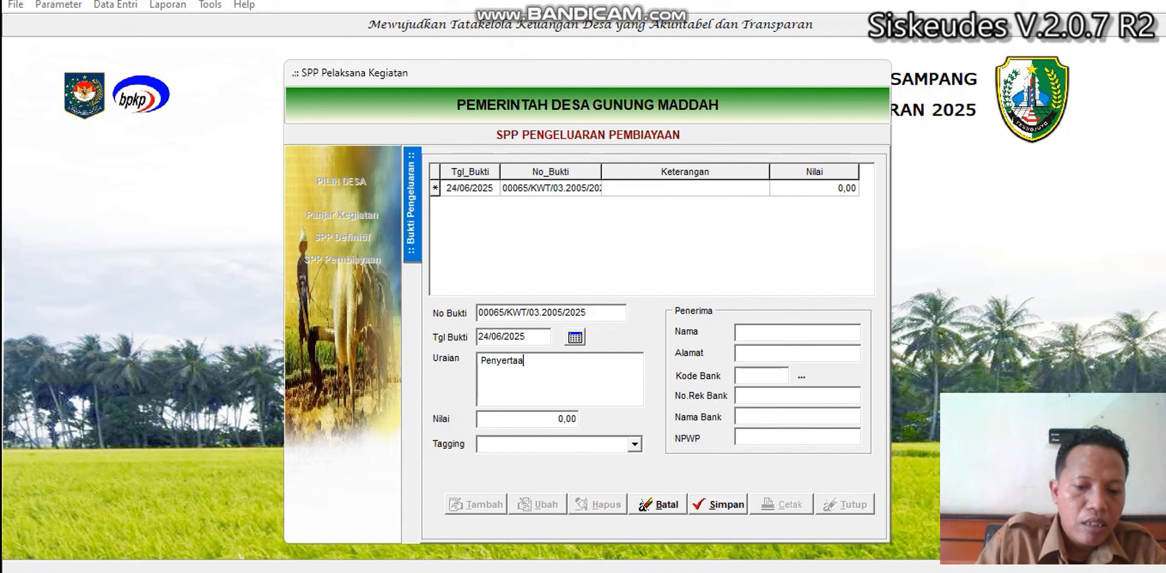
{"action": "type", "text": "n Modal Bumd"}
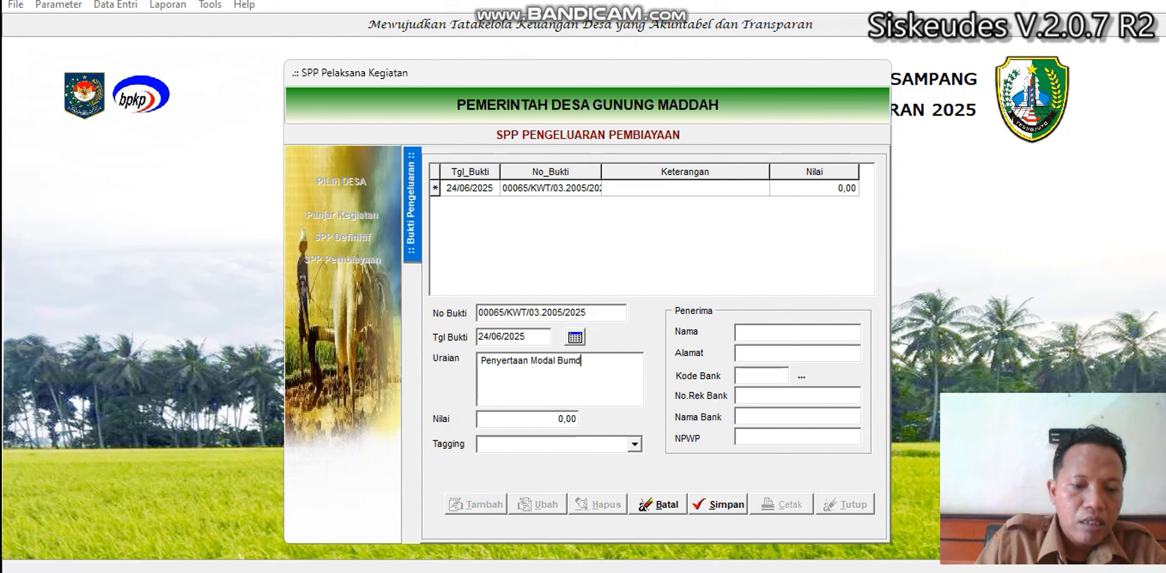
{"action": "type", "text": "es Ketaha"}
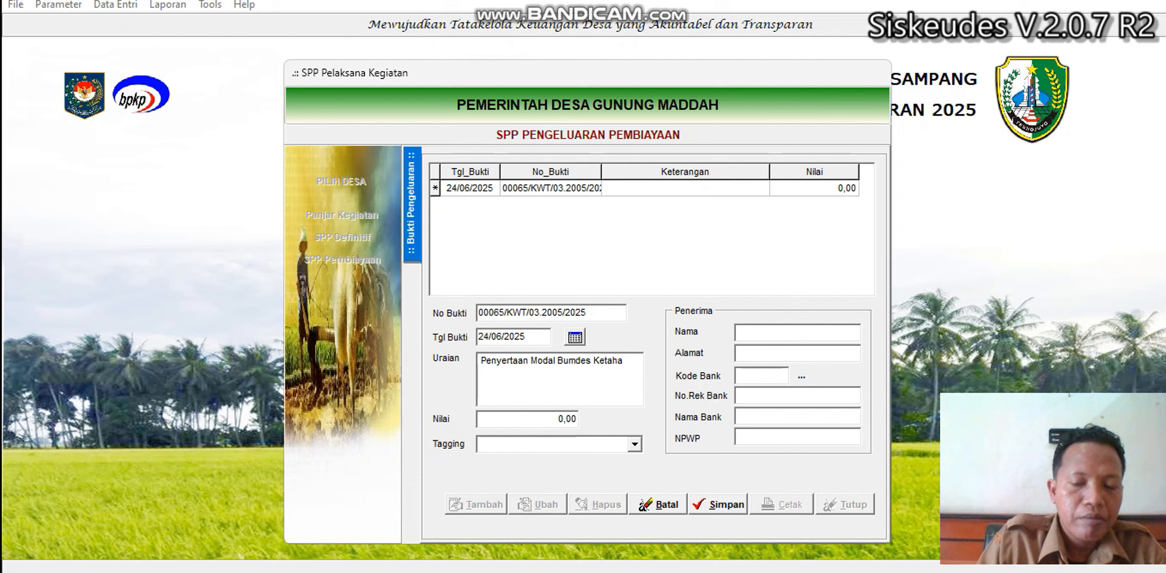
{"action": "type", "text": "nan"}
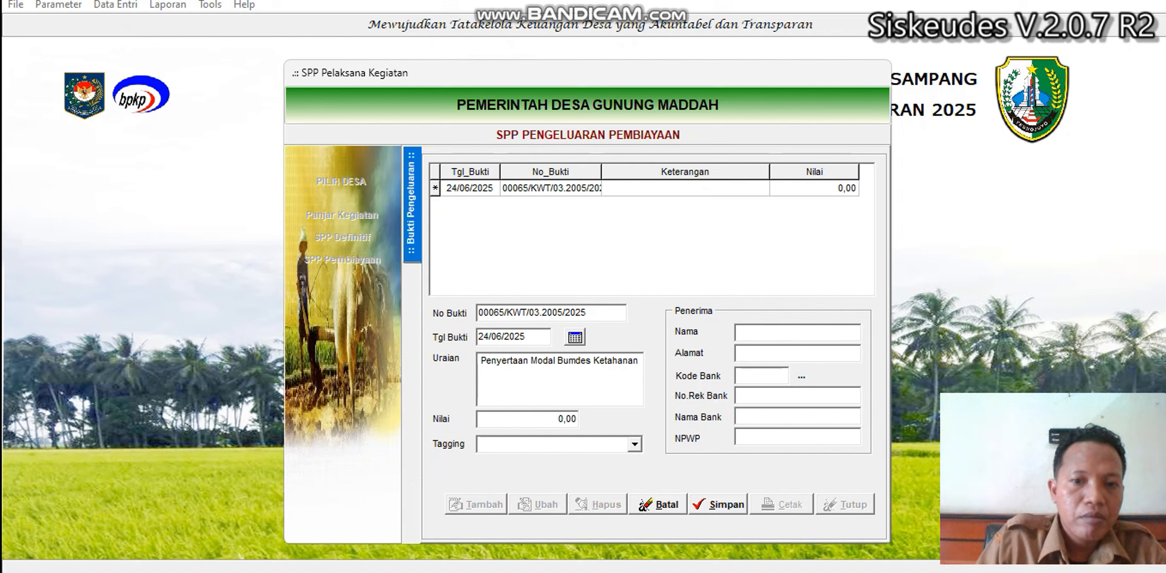
{"action": "type", "text": " pangan"}
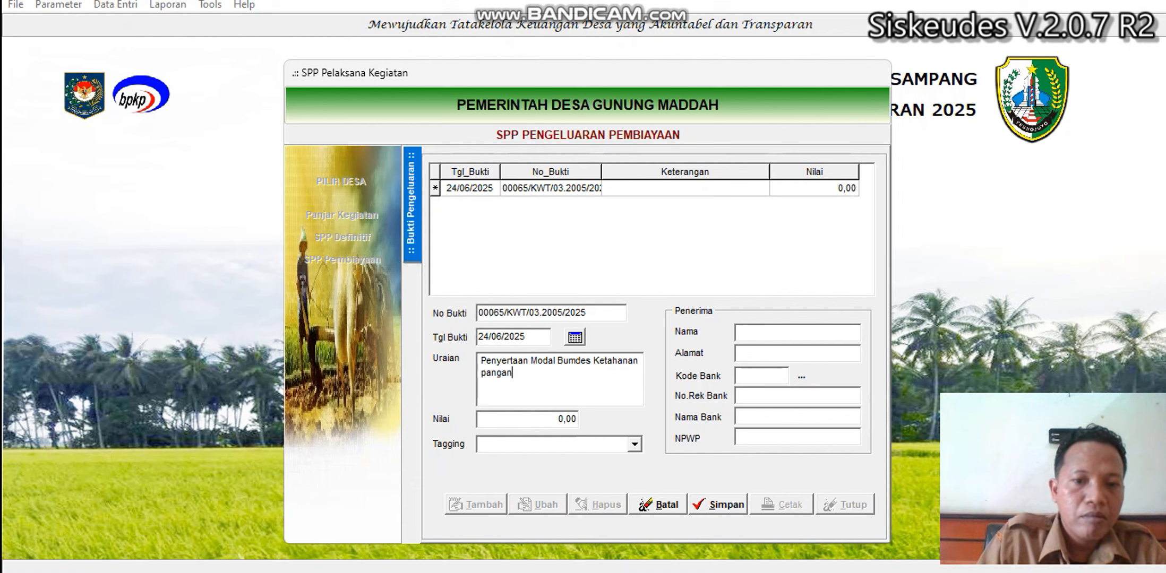
Set the proof's Nilai to 230.000.000,00, correcting the extra zeros.
{"action": "left_click", "coordinate": [549, 421]}
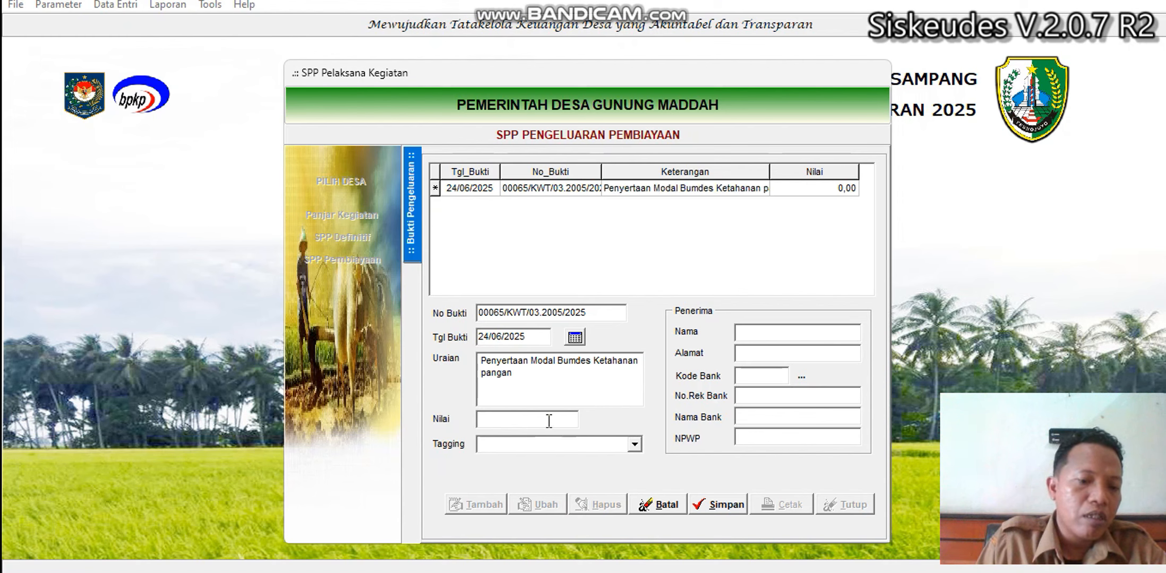
{"action": "type", "text": "2"}
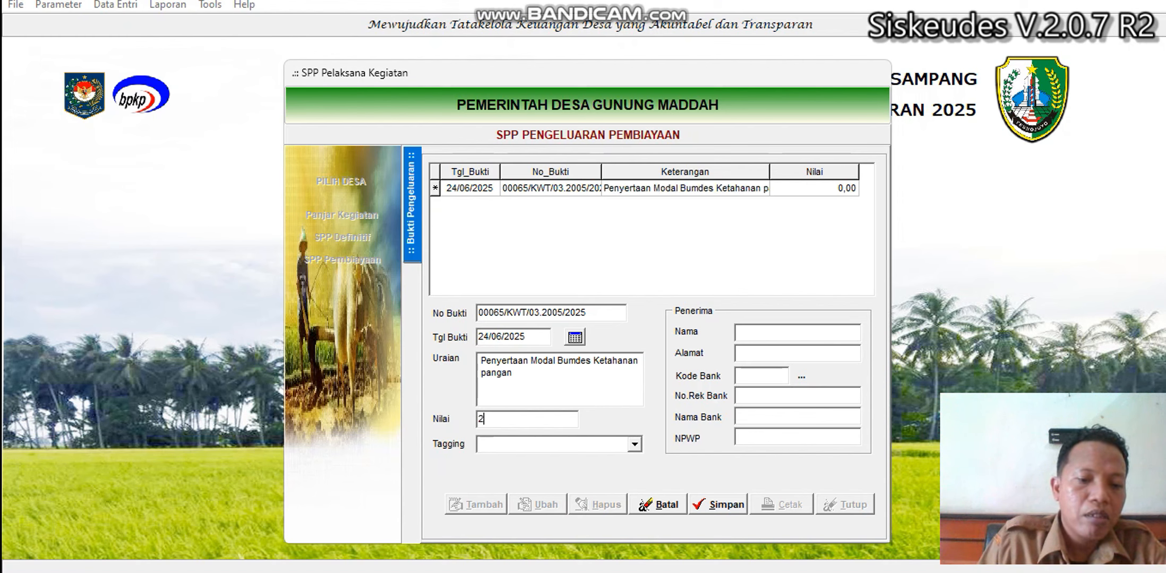
{"action": "type", "text": "300000"}
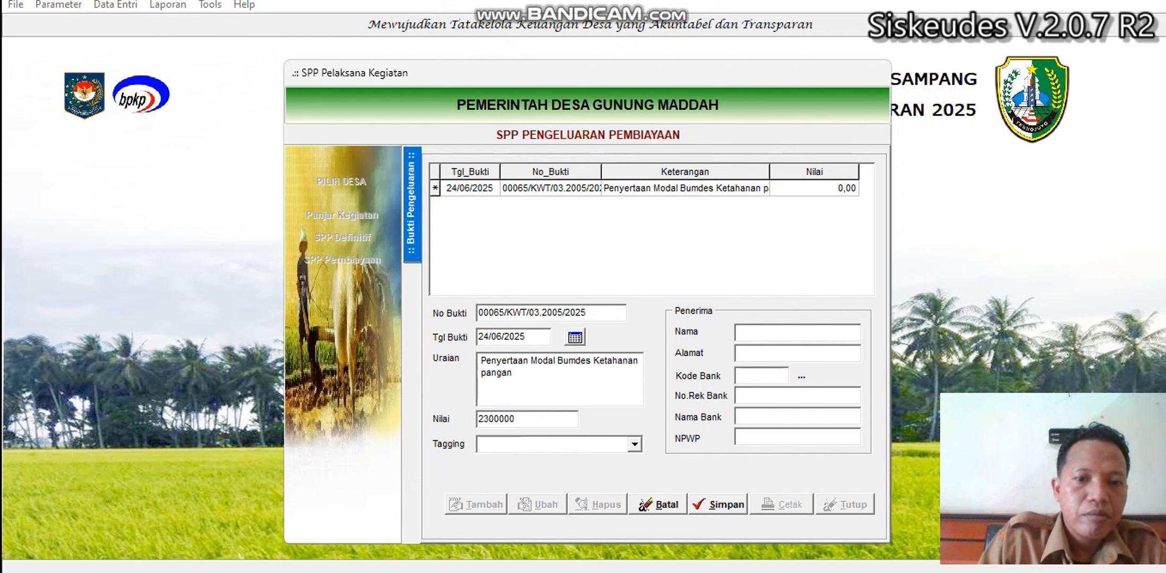
{"action": "type", "text": "000"}
{"action": "key", "text": "Tab"}
{"action": "left_click", "coordinate": [569, 424]}
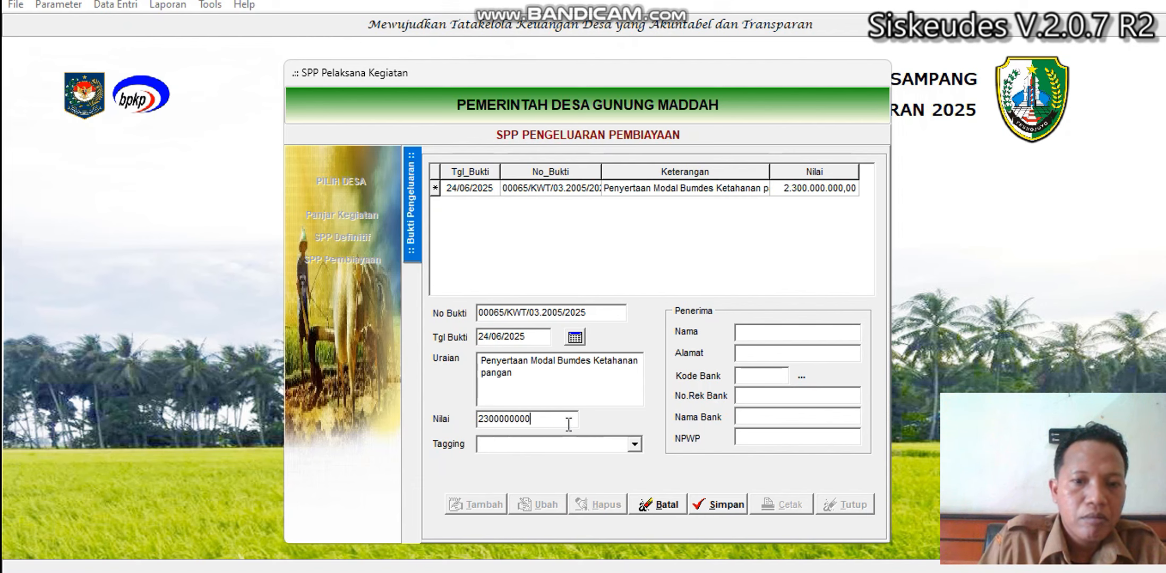
{"action": "type", "text": "0"}
{"action": "key", "text": "Tab"}
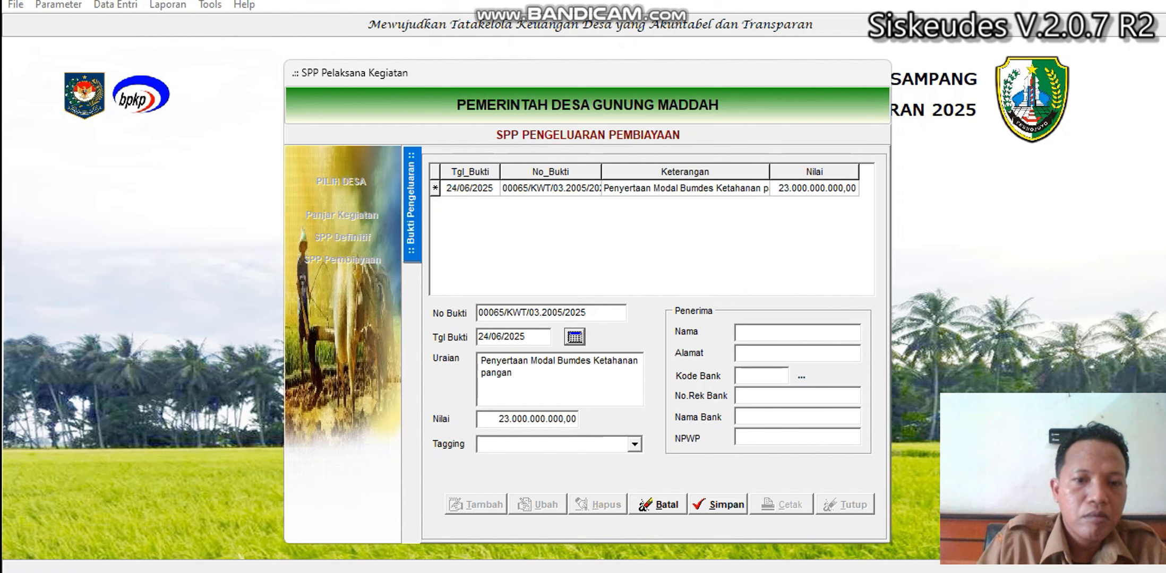
{"action": "key", "text": "Tab"}
{"action": "left_click", "coordinate": [578, 423]}
{"action": "key", "text": "BackSpace"}
{"action": "key", "text": "BackSpace"}
{"action": "key", "text": "Tab"}
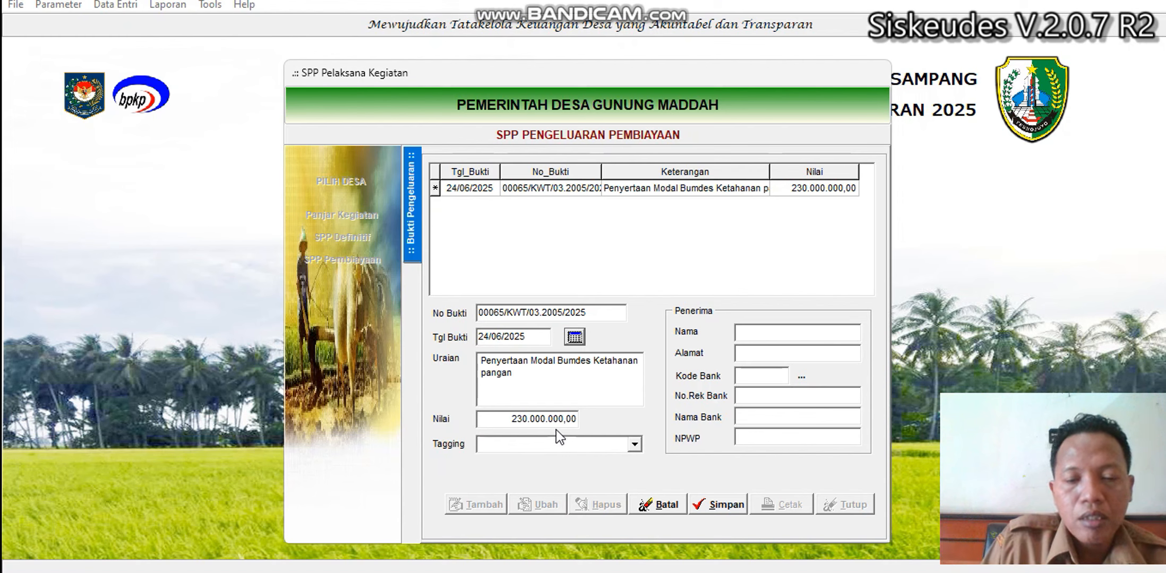
Tag the proof as Ketahanan Pangan.
{"action": "left_click", "coordinate": [522, 444]}
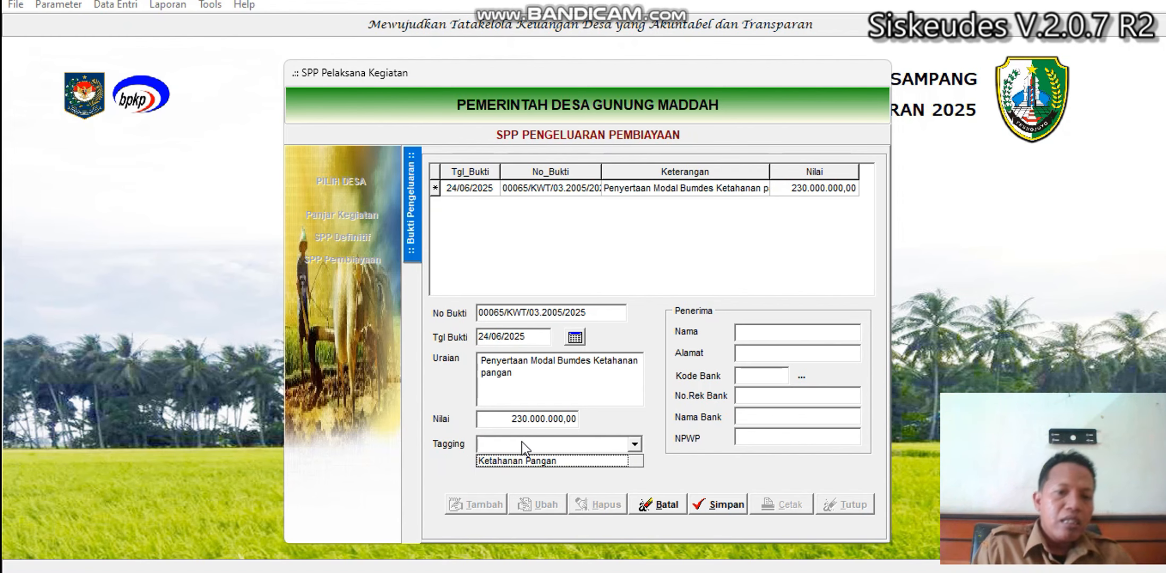
{"action": "left_click", "coordinate": [498, 461]}
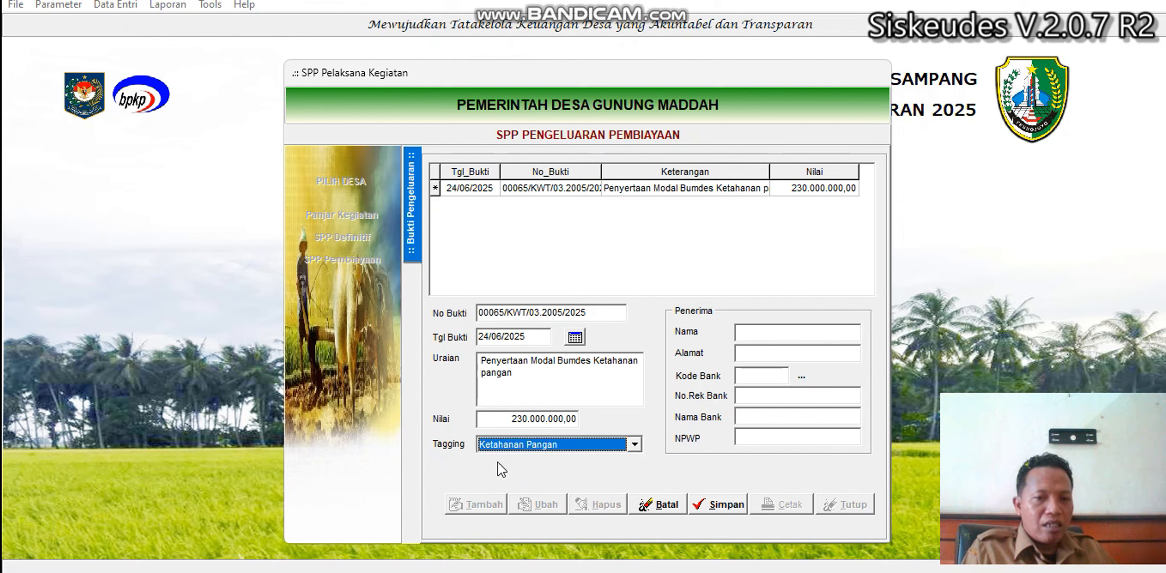
{"action": "left_click", "coordinate": [744, 332]}
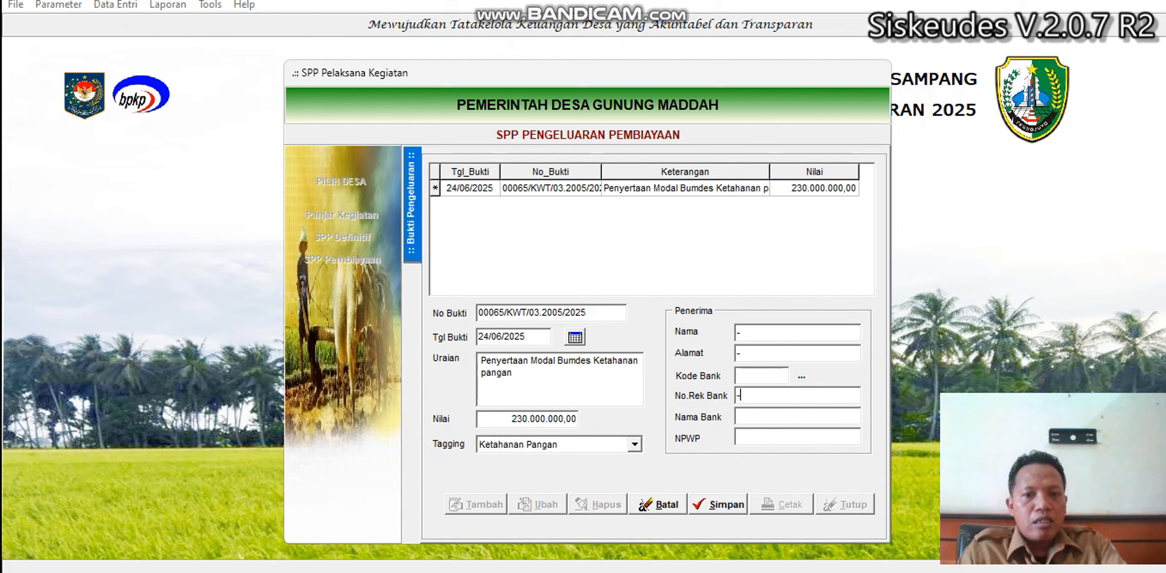
Enter the recipient's bank account number and bank name 'Bank jatim'.
{"action": "key", "text": "Tab"}
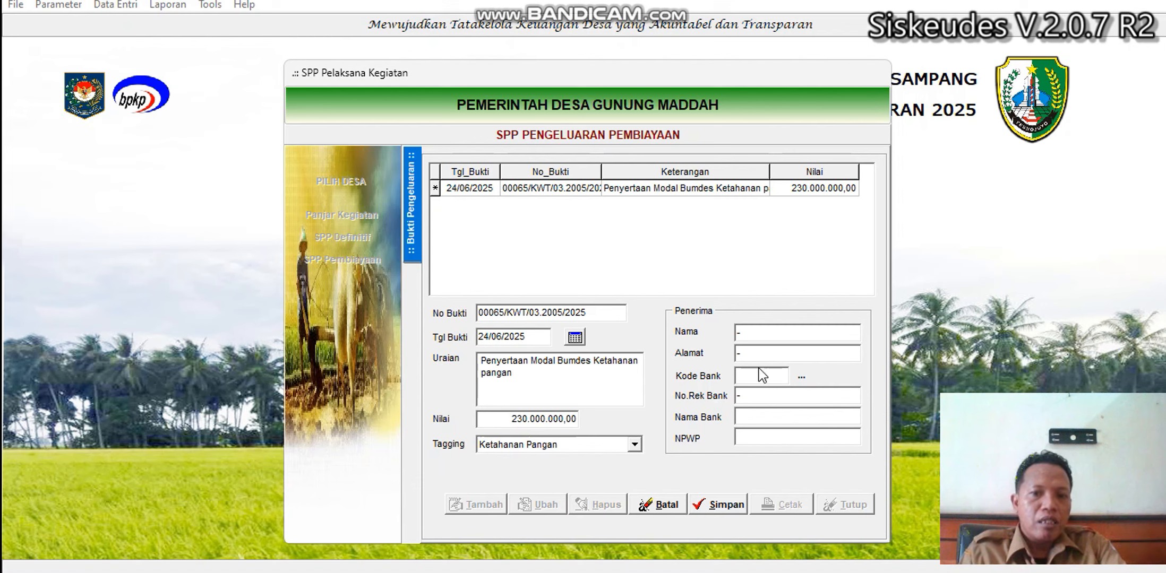
{"action": "left_click", "coordinate": [743, 396]}
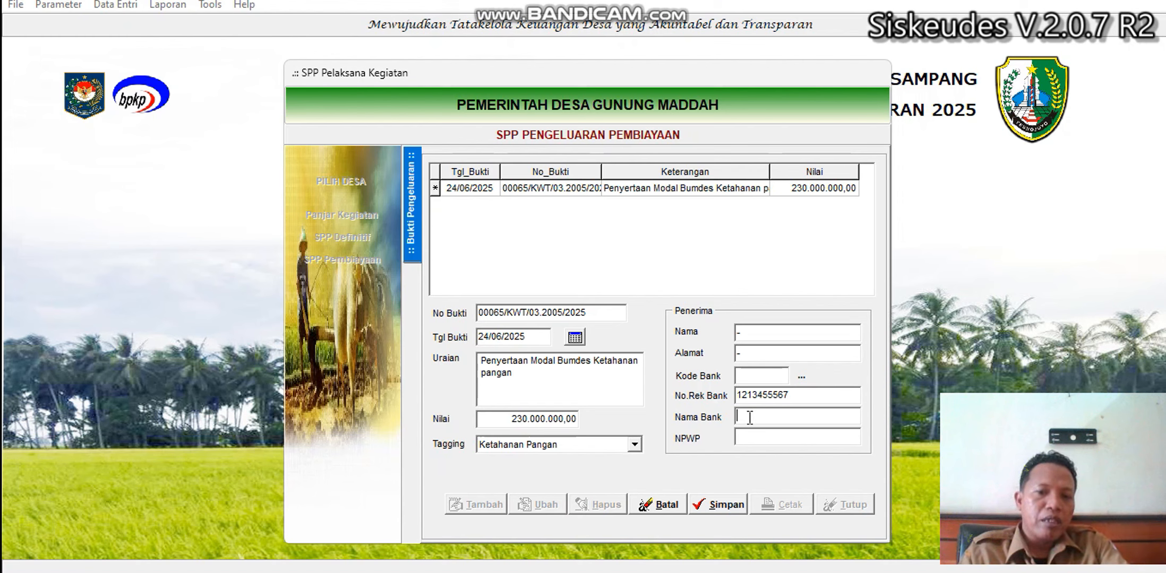
{"action": "type", "text": "B"}
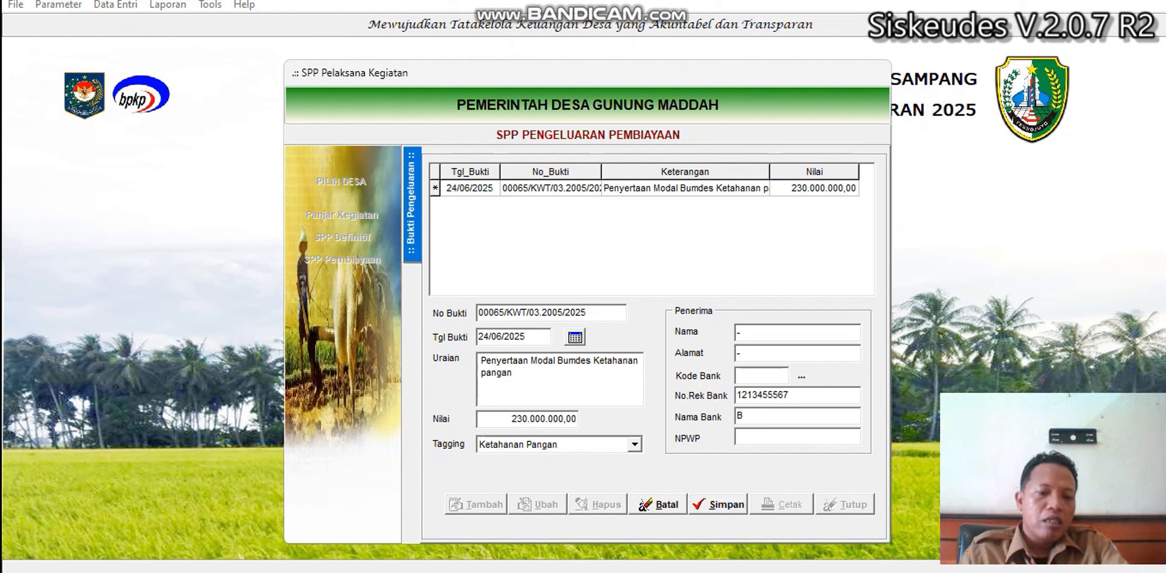
{"action": "type", "text": "ank jatim"}
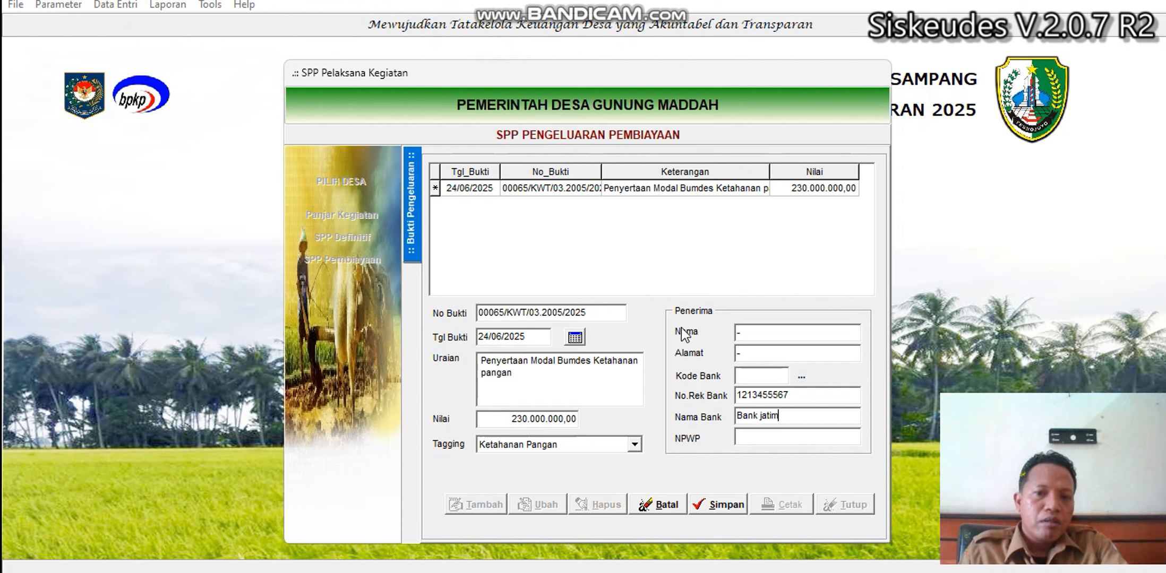
Fill the Bumdes recipient name, bank code 090 and NPWP '-', then save the proof.
{"action": "left_click", "coordinate": [757, 329]}
{"action": "type", "text": "Bumde"}
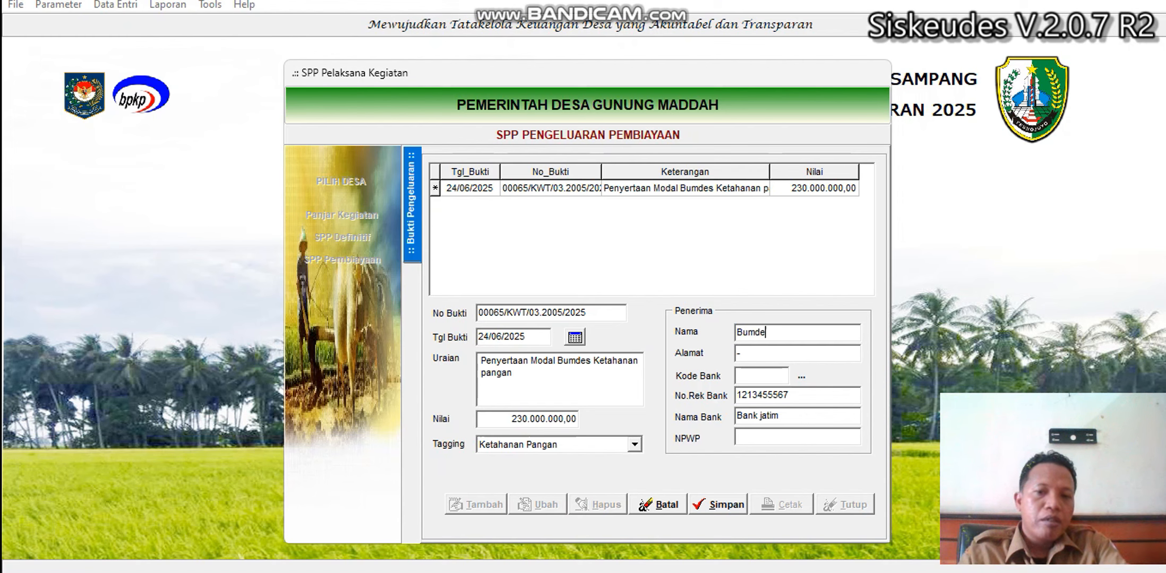
{"action": "type", "text": "s ,......"}
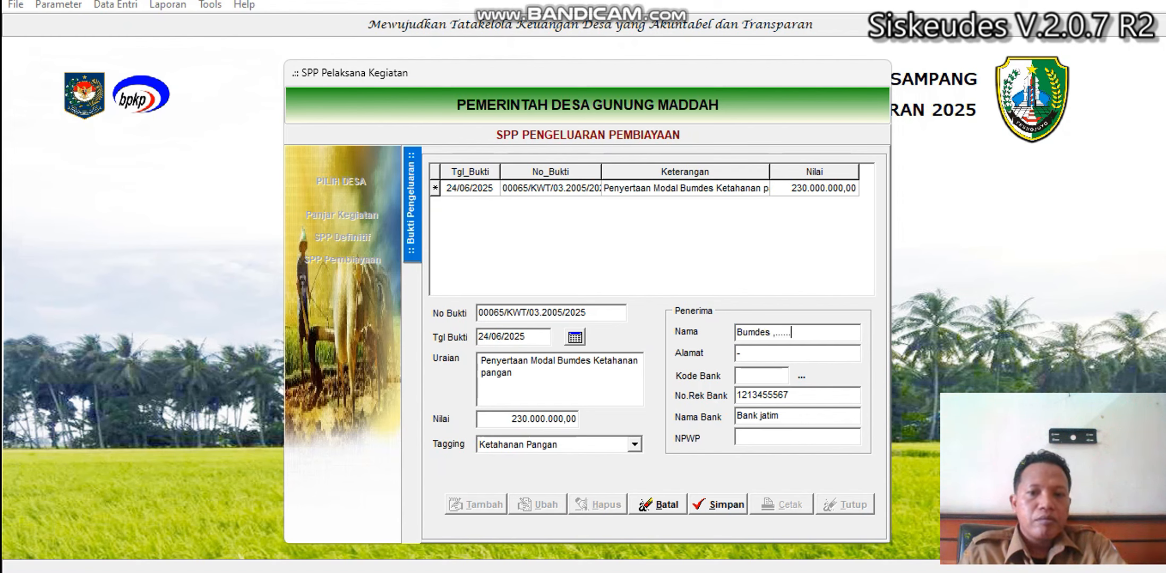
{"action": "left_click", "coordinate": [764, 375]}
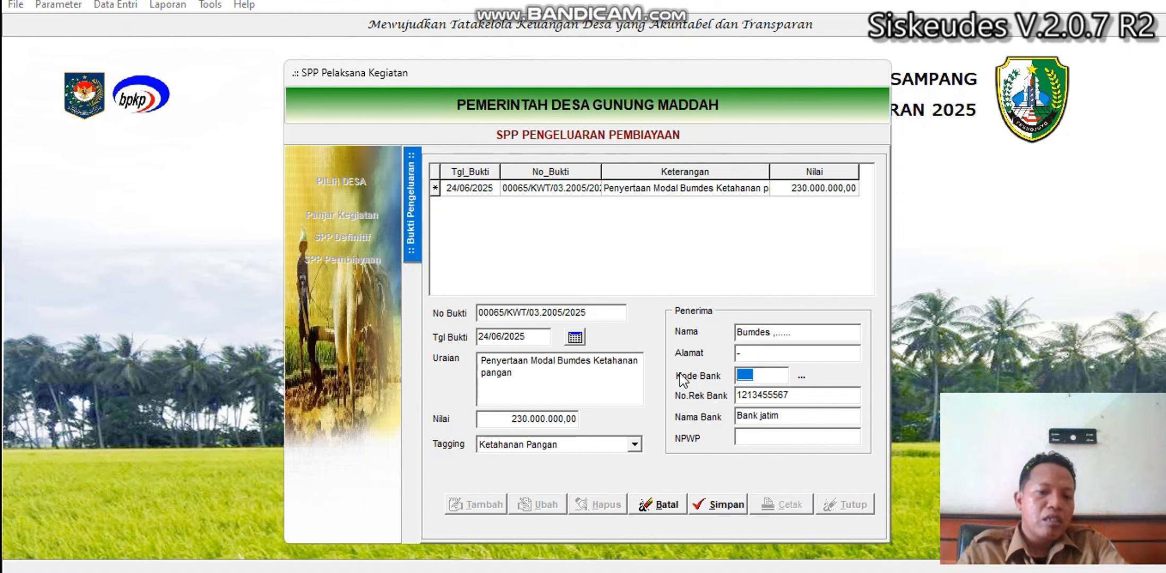
{"action": "type", "text": "090"}
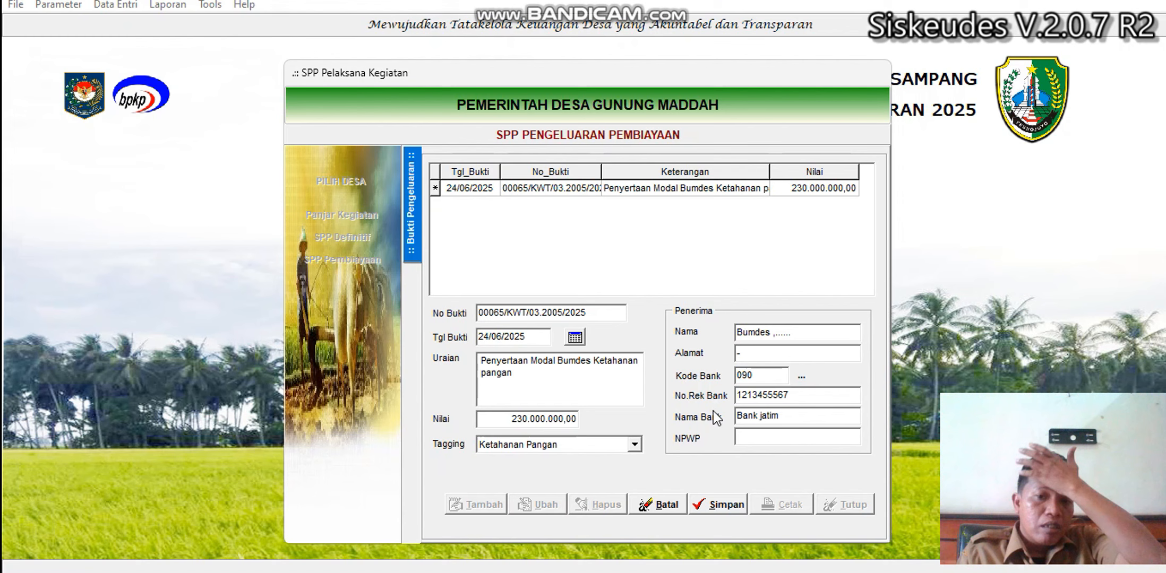
{"action": "left_click", "coordinate": [758, 439]}
{"action": "type", "text": "-"}
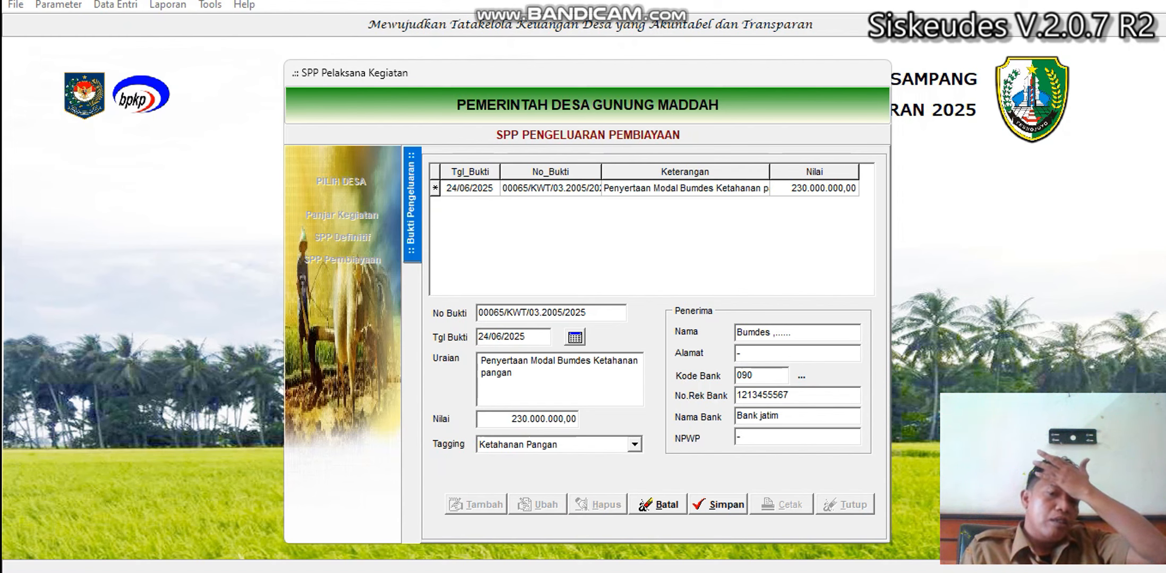
{"action": "left_click", "coordinate": [725, 505]}
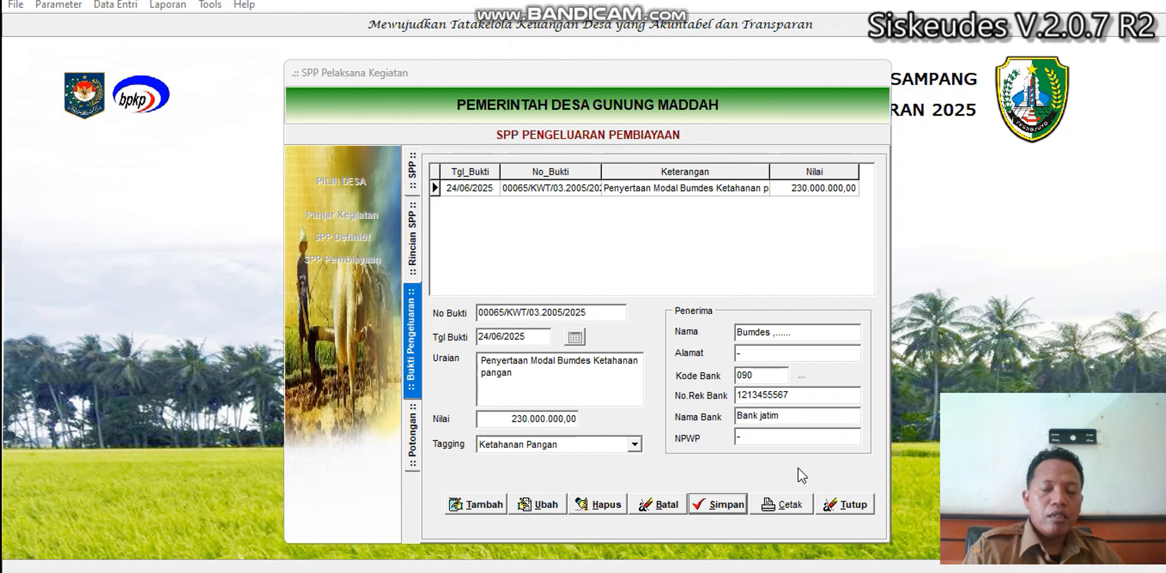
Close the proof form and financing SPP window, then open Mutasi Kas Bank.
{"action": "left_click", "coordinate": [828, 502]}
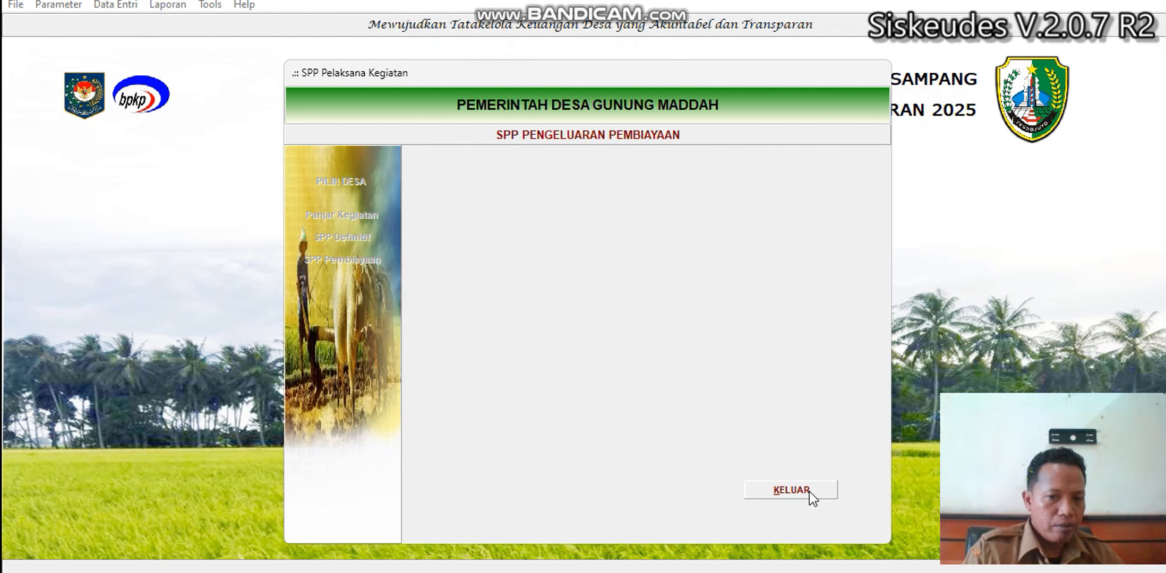
{"action": "left_click", "coordinate": [808, 492]}
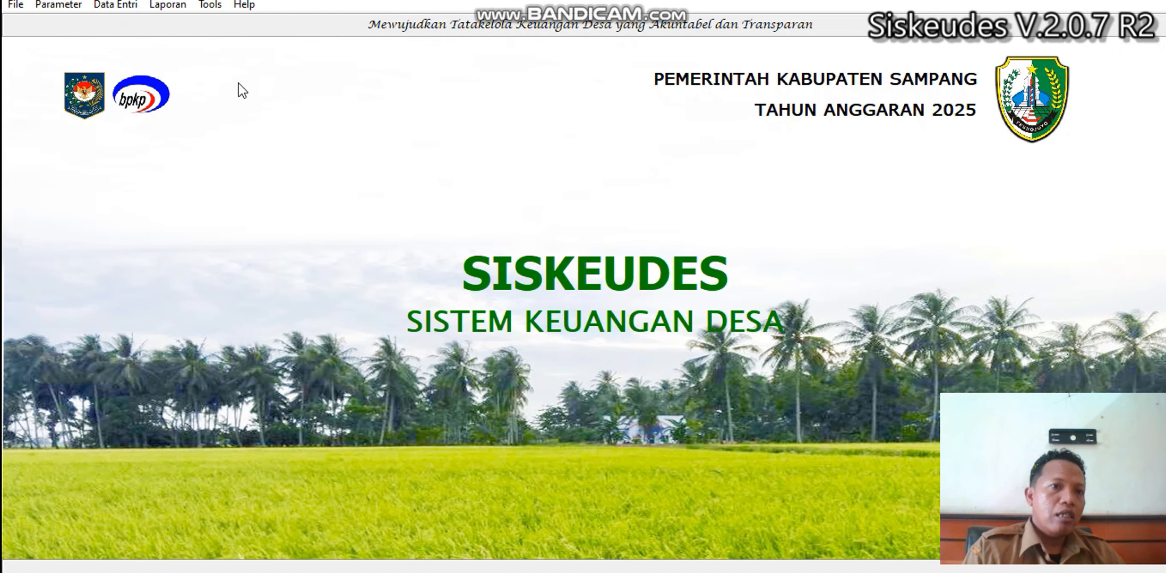
{"action": "left_click", "coordinate": [123, 5]}
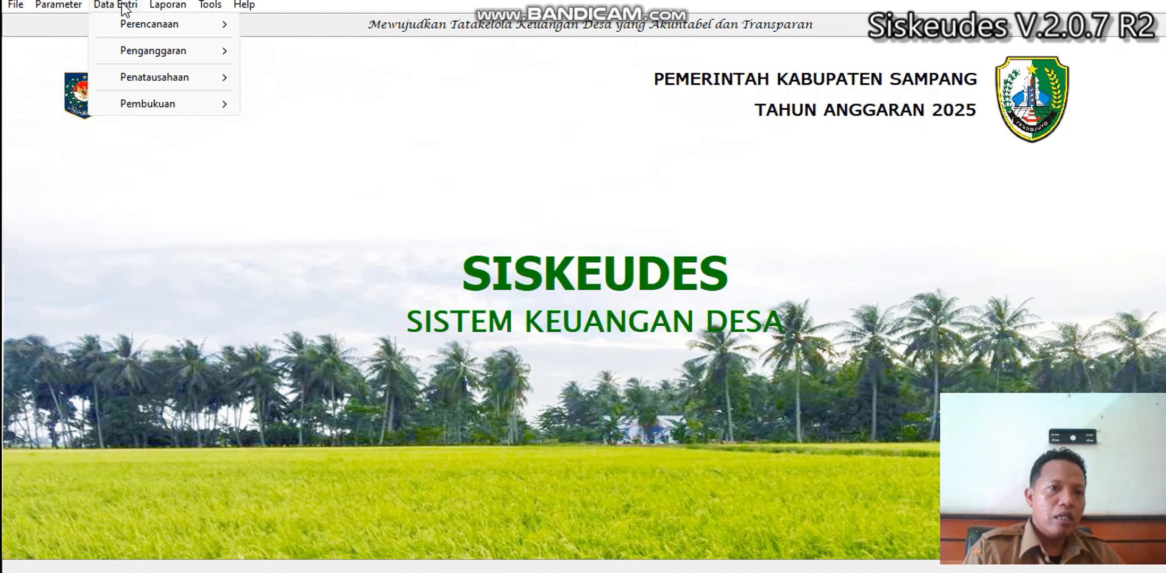
{"action": "mouse_move", "coordinate": [153, 77]}
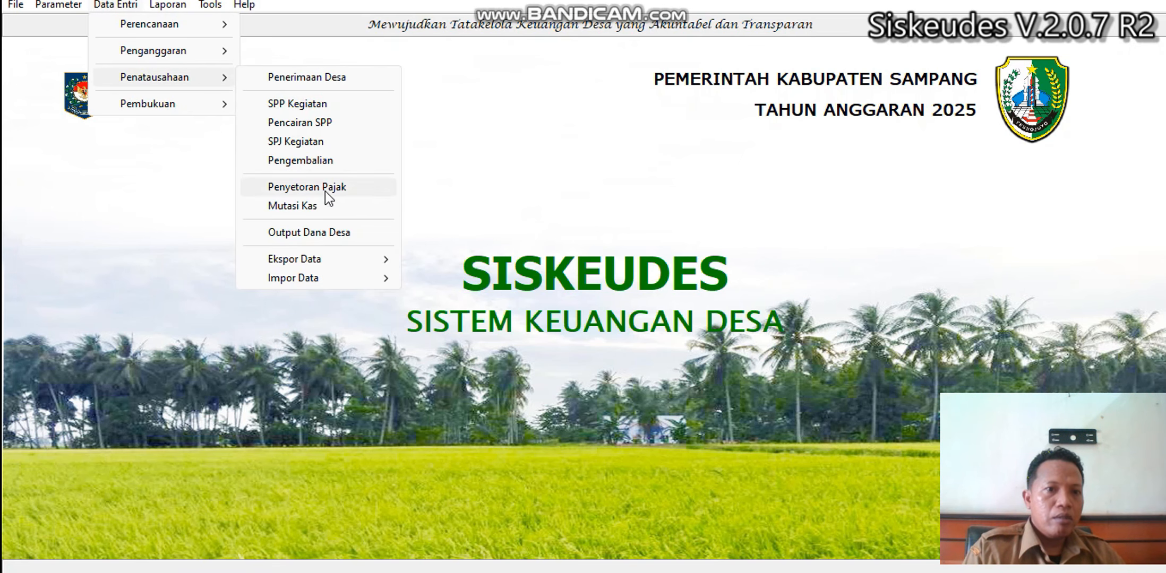
{"action": "left_click", "coordinate": [322, 206]}
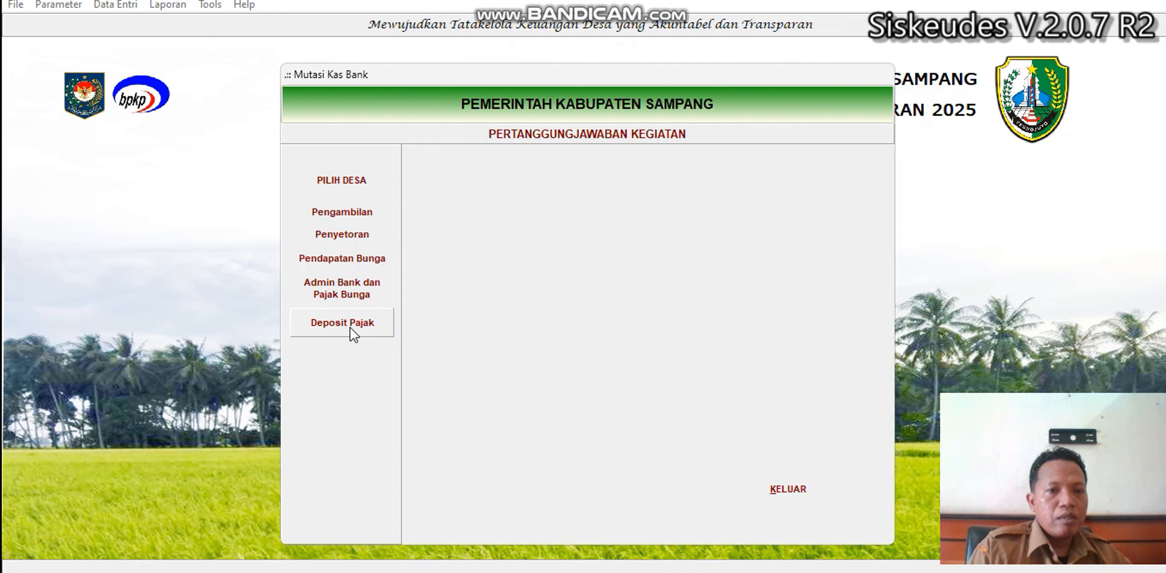
Choose Kecamatan 03, Desa Gunung Maddah and open the empty Pembayaran Deposit Pajak form.
{"action": "left_click", "coordinate": [364, 180]}
{"action": "double_click", "coordinate": [552, 219]}
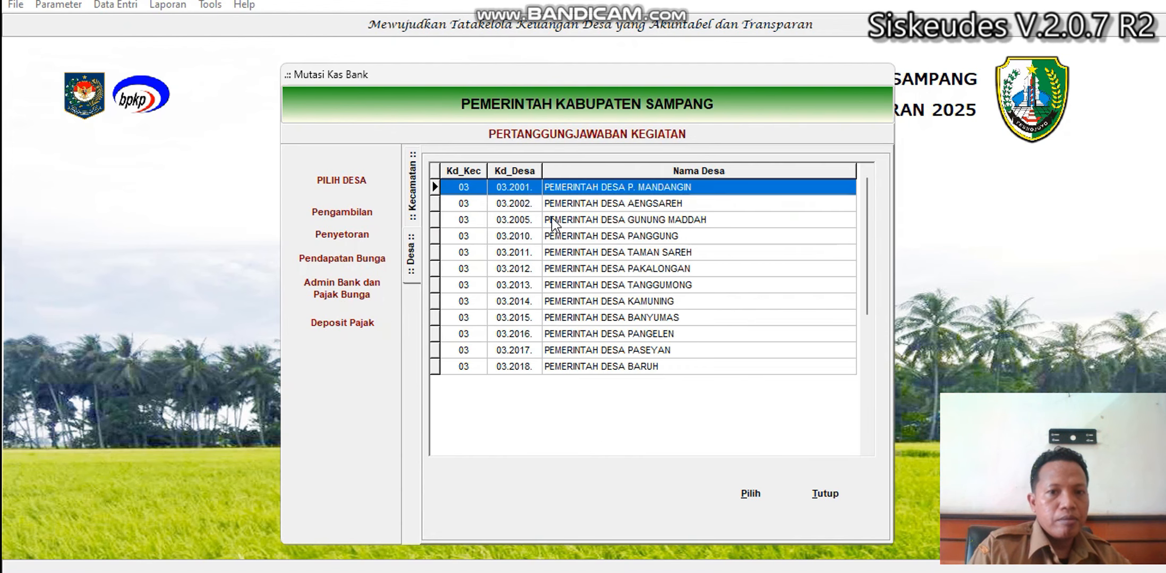
{"action": "double_click", "coordinate": [623, 220]}
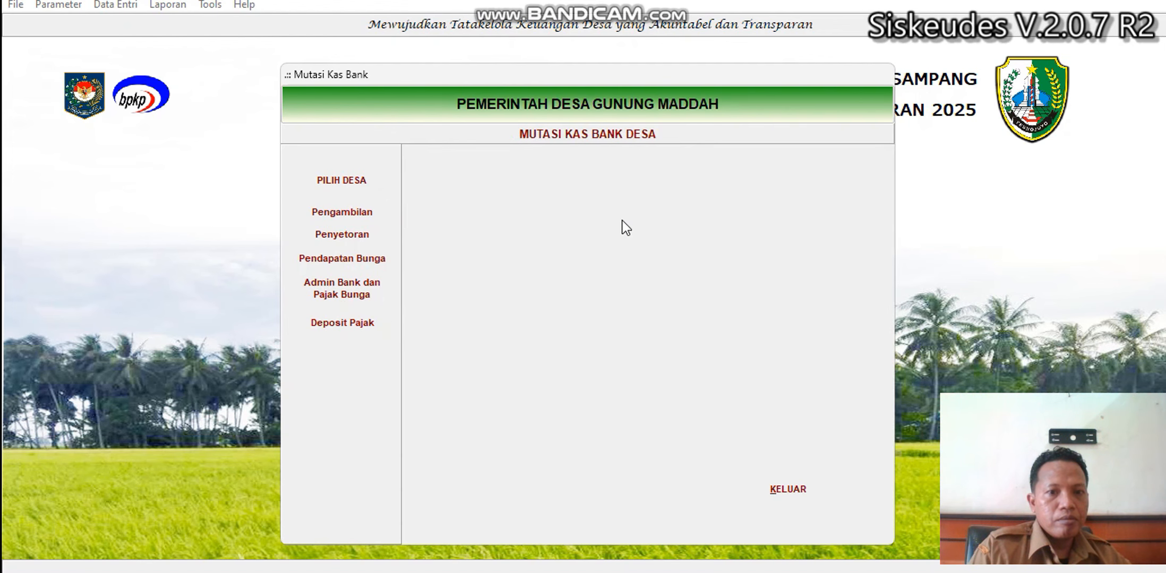
{"action": "left_click", "coordinate": [331, 328]}
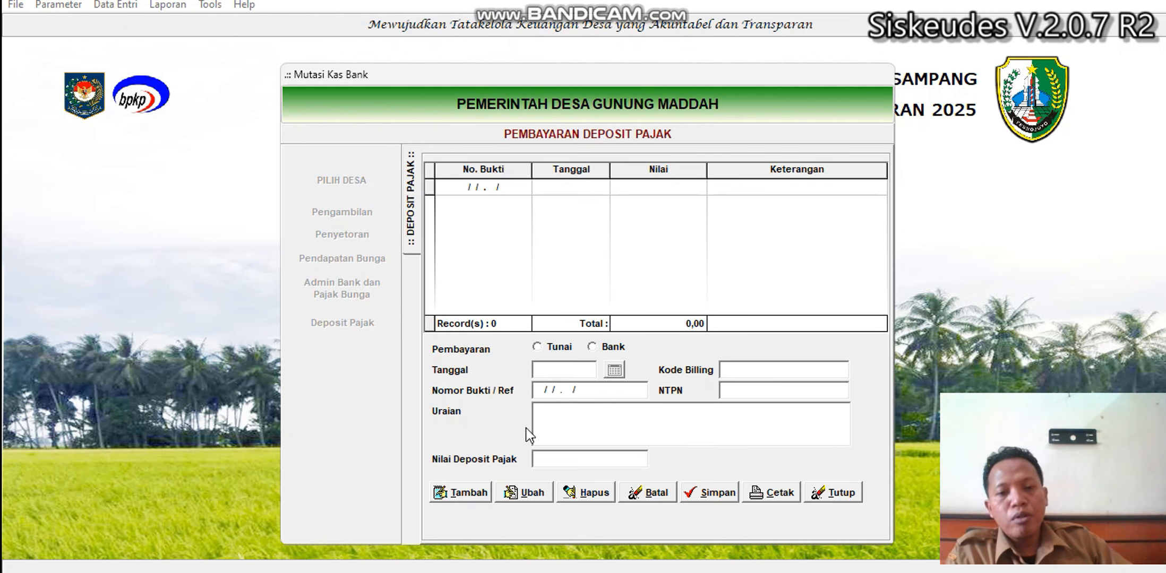
{"action": "left_click", "coordinate": [466, 493]}
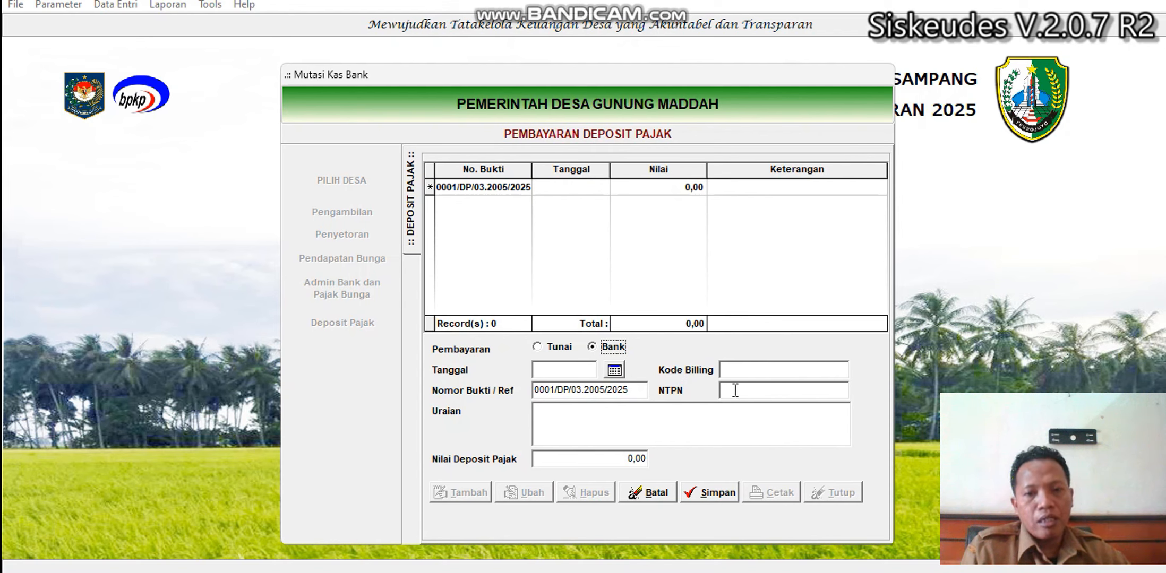
{"action": "left_click", "coordinate": [736, 374]}
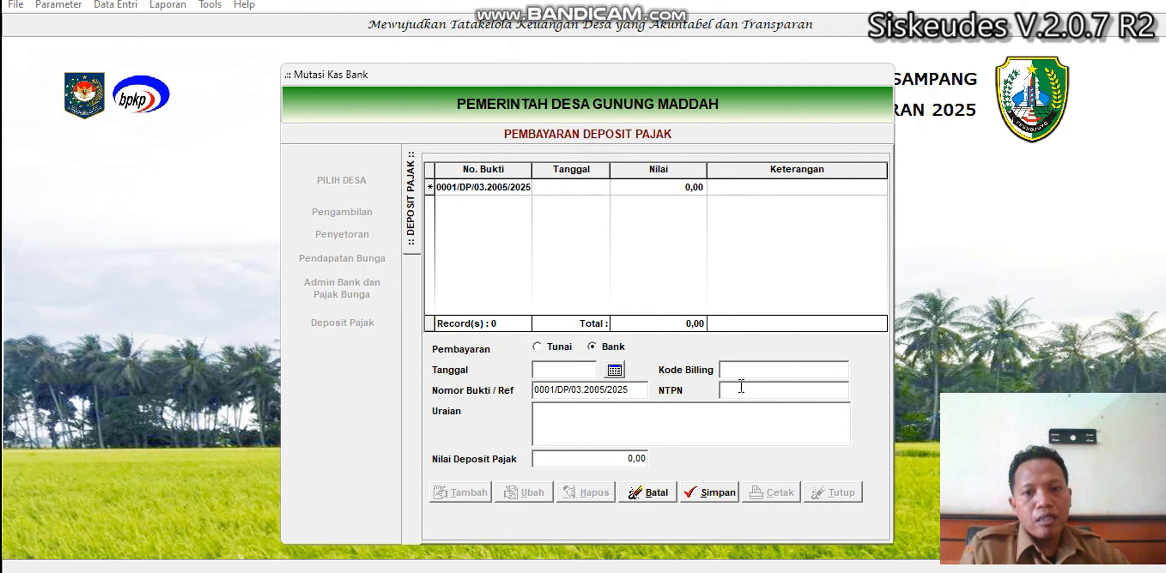
{"action": "left_click", "coordinate": [645, 423]}
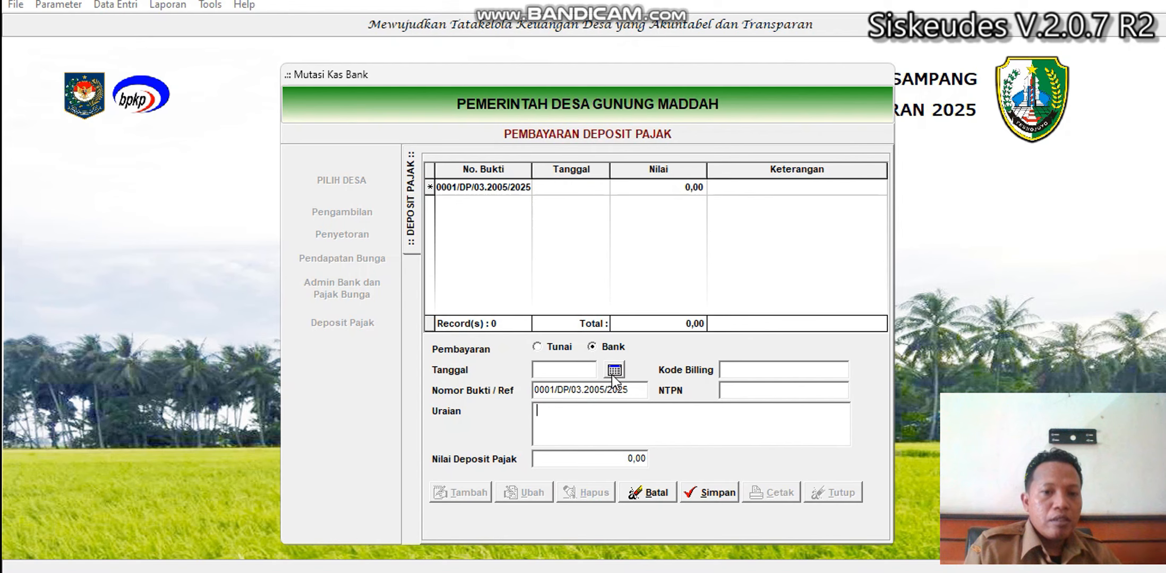
{"action": "left_click", "coordinate": [553, 347]}
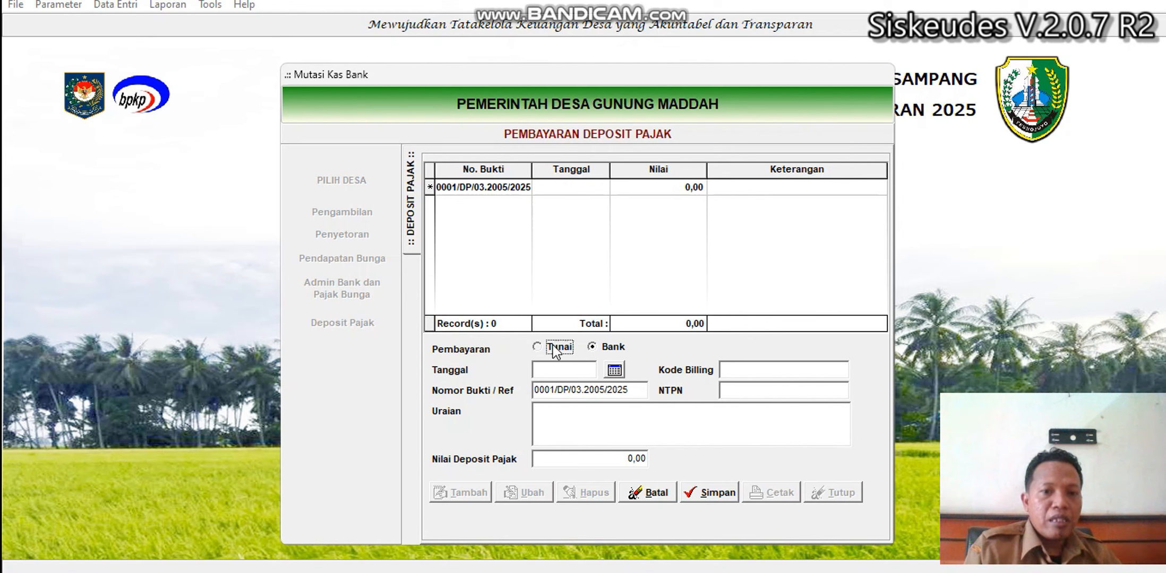
{"action": "left_click", "coordinate": [604, 345]}
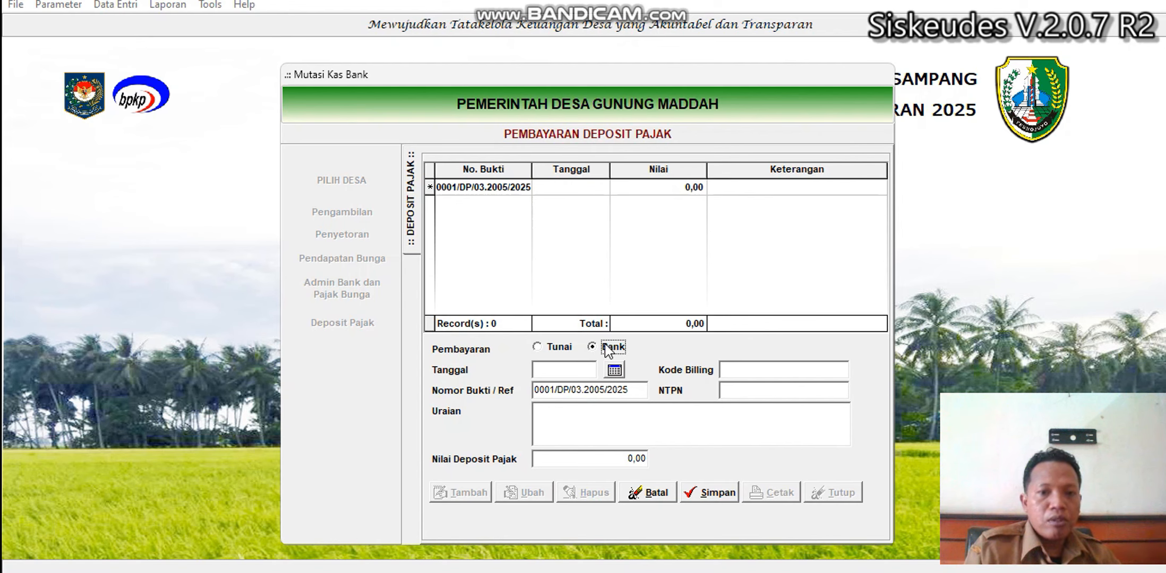
{"action": "left_click", "coordinate": [629, 458]}
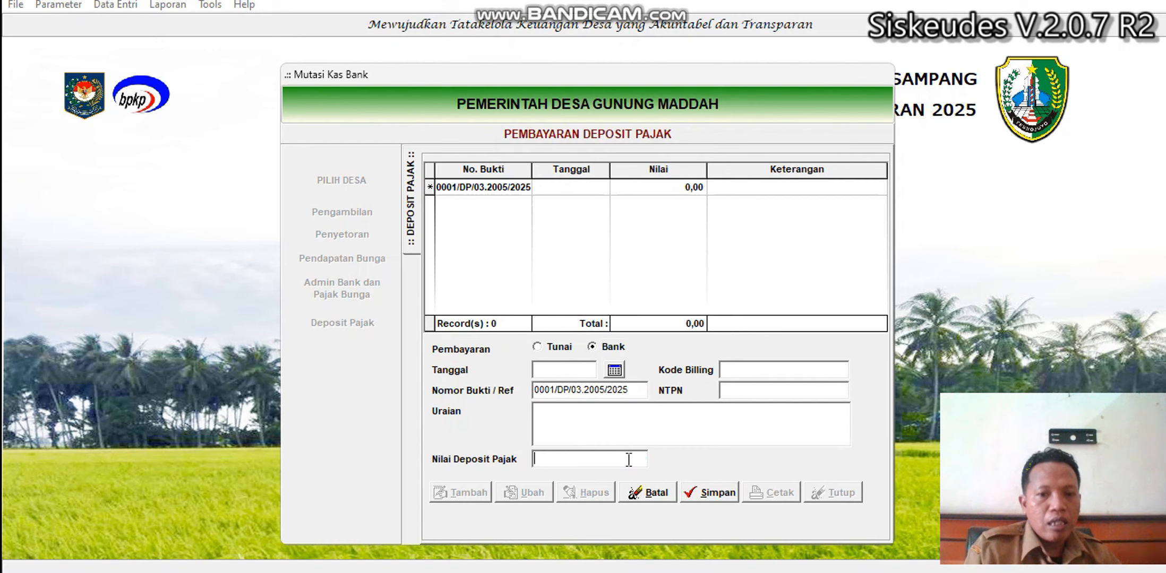
{"action": "left_click", "coordinate": [631, 423]}
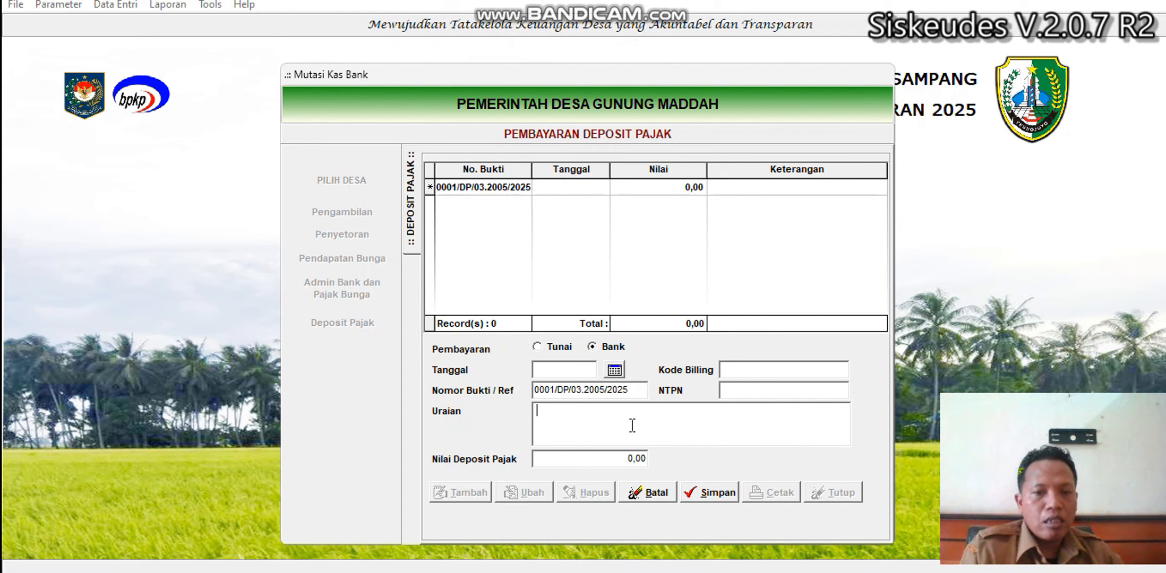
Review the Kode Billing, NTPN and Uraian fields, then cancel the unsaved Deposit Pajak entry.
{"action": "left_click", "coordinate": [756, 374]}
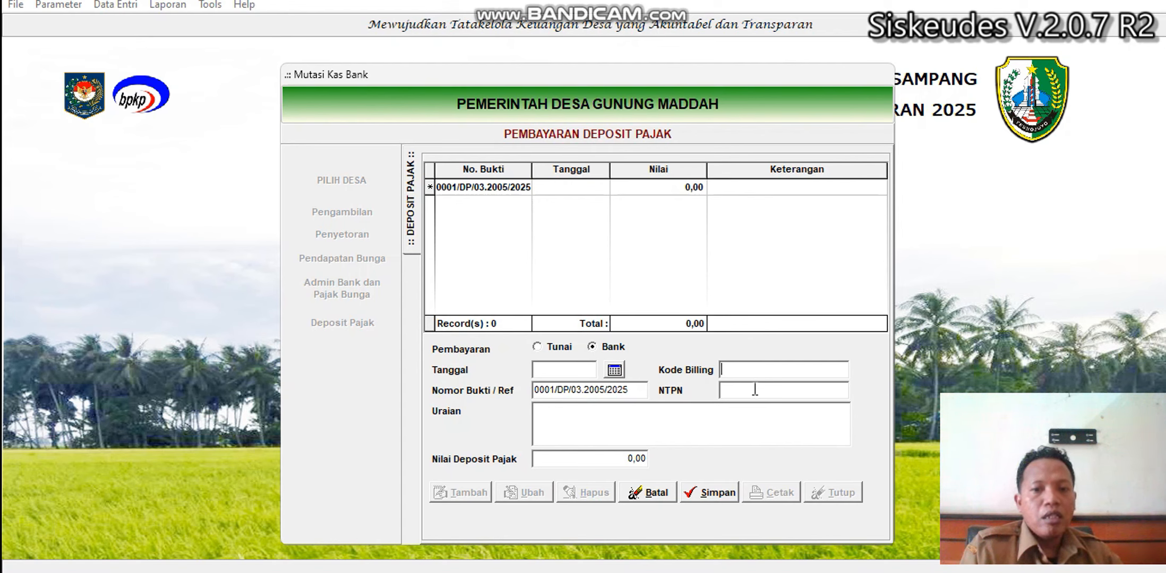
{"action": "left_click", "coordinate": [755, 391]}
{"action": "left_click", "coordinate": [697, 429]}
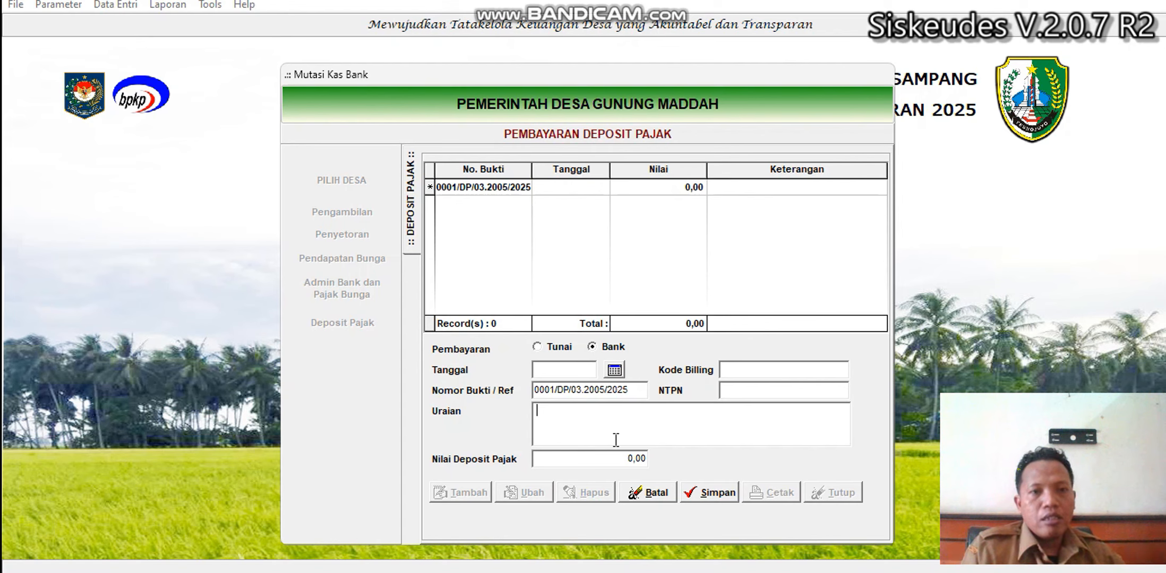
{"action": "left_click", "coordinate": [650, 493]}
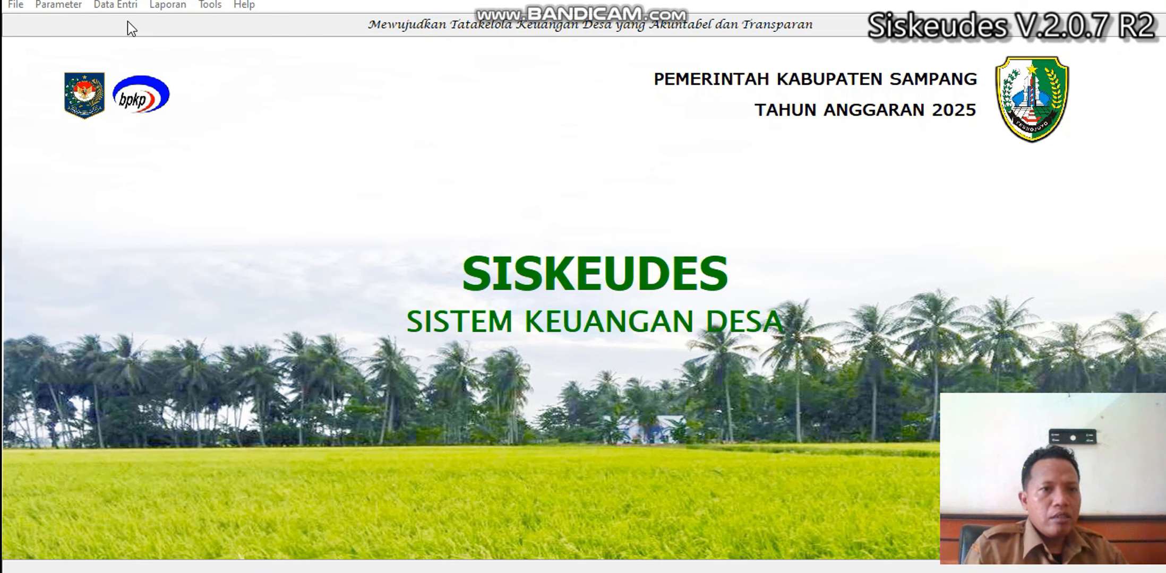
Open SPP Kegiatan for Kecamatan 03, Desa Gunung Maddah and show the SPP Definitif list.
{"action": "left_click", "coordinate": [120, 6]}
{"action": "mouse_move", "coordinate": [164, 78]}
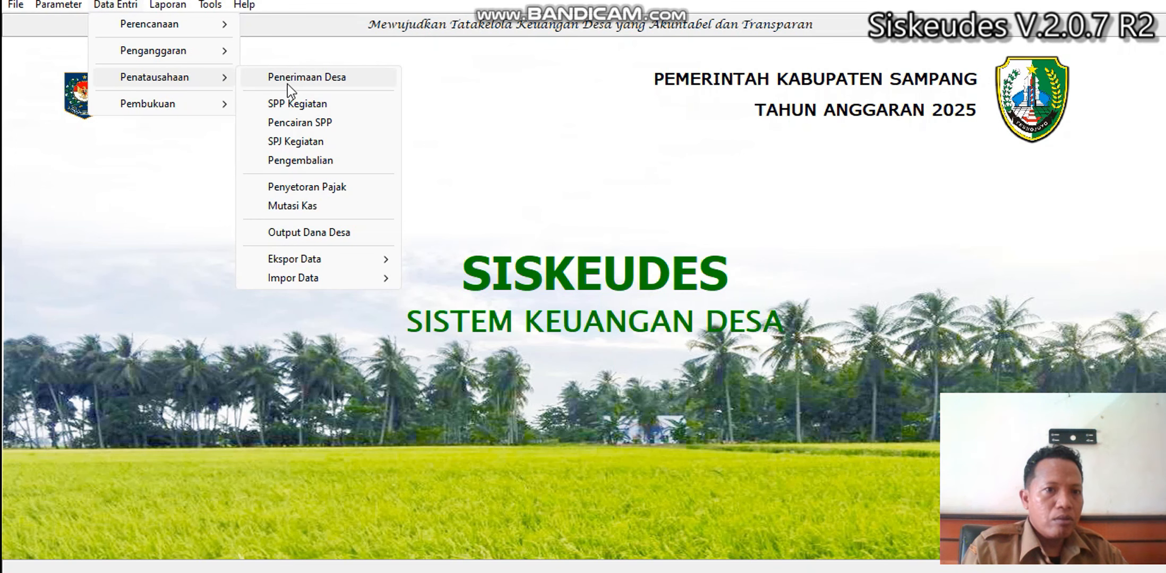
{"action": "left_click", "coordinate": [301, 107]}
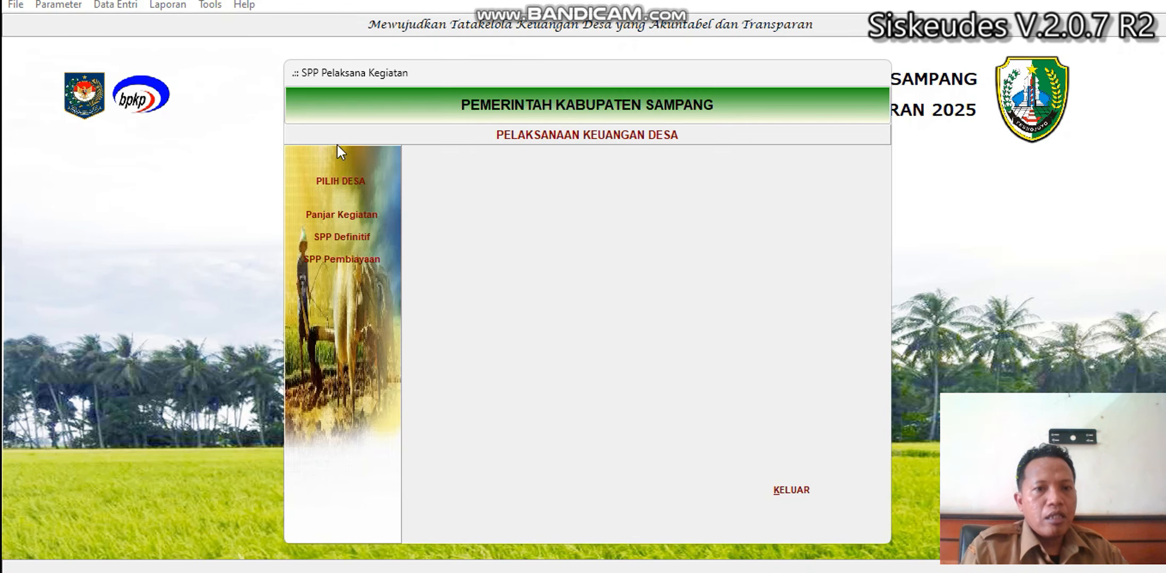
{"action": "double_click", "coordinate": [565, 215]}
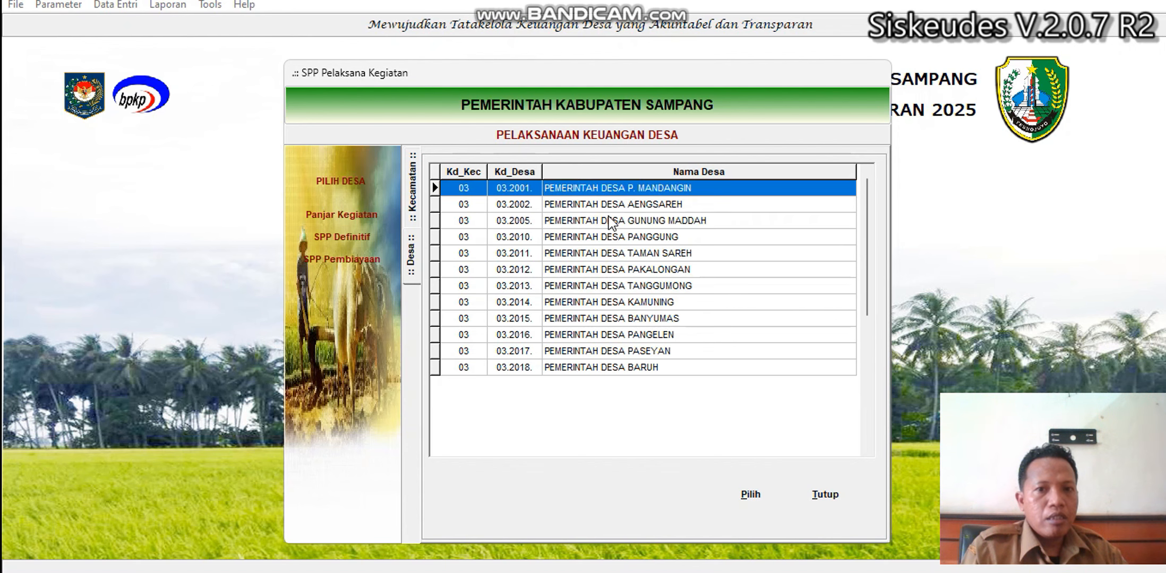
{"action": "double_click", "coordinate": [610, 219]}
{"action": "left_click", "coordinate": [366, 230]}
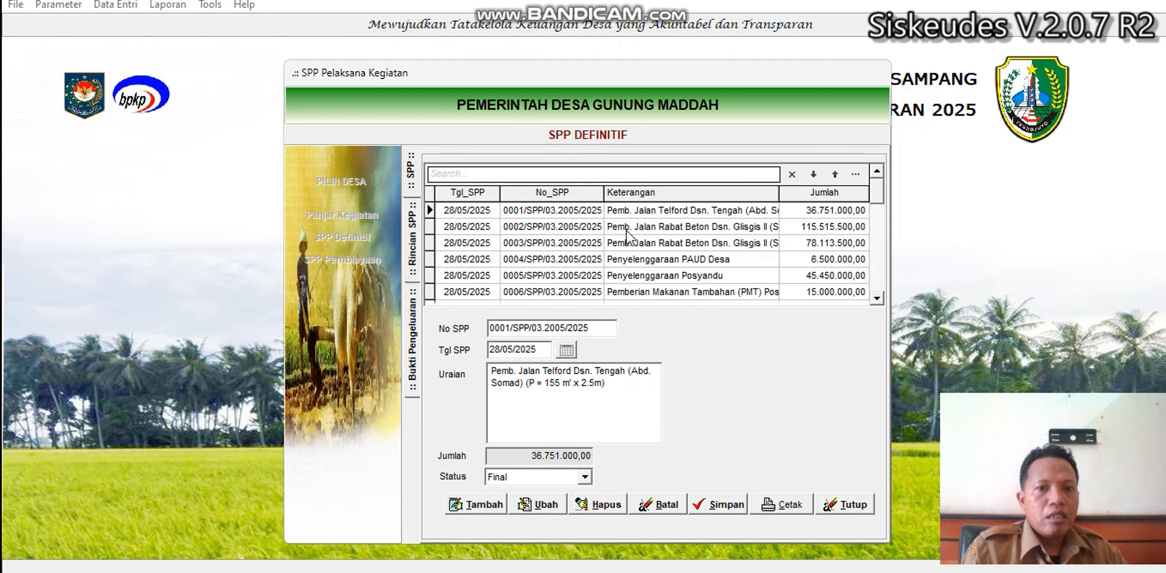
Select Draft SPP 0010/SPP/03.2005/2025 for BLT-DD and list its Cetak reports (SPP-1, SPP-2, SPTB).
{"action": "left_click", "coordinate": [669, 243]}
{"action": "scroll", "coordinate": [668, 241], "scroll_direction": "up", "scroll_amount": 2}
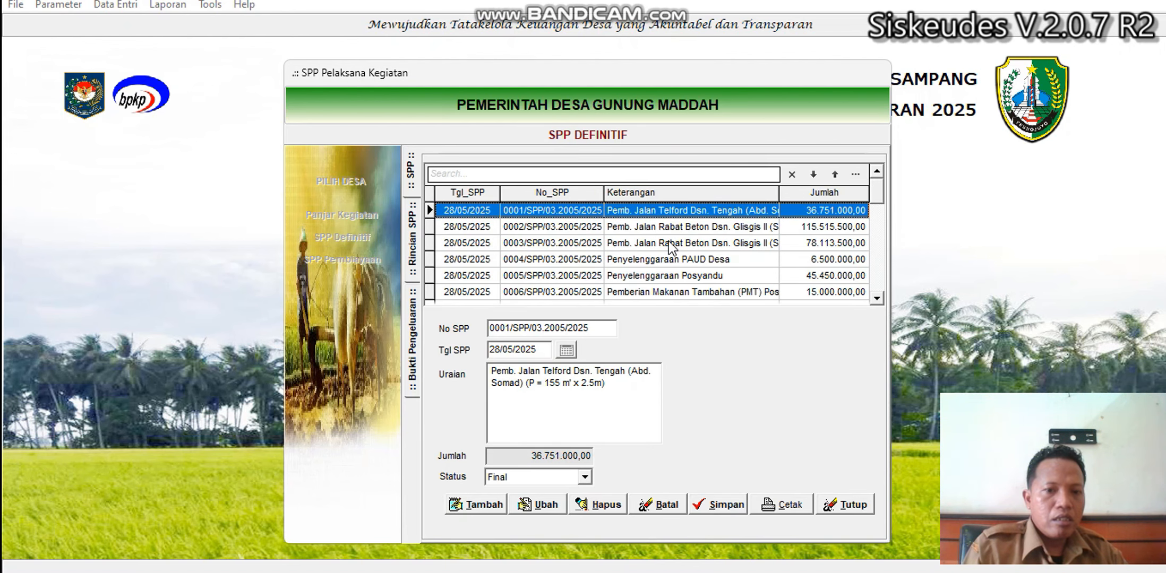
{"action": "scroll", "coordinate": [669, 242], "scroll_direction": "down", "scroll_amount": 12}
{"action": "scroll", "coordinate": [668, 242], "scroll_direction": "down", "scroll_amount": 2}
{"action": "scroll", "coordinate": [668, 242], "scroll_direction": "up", "scroll_amount": 6}
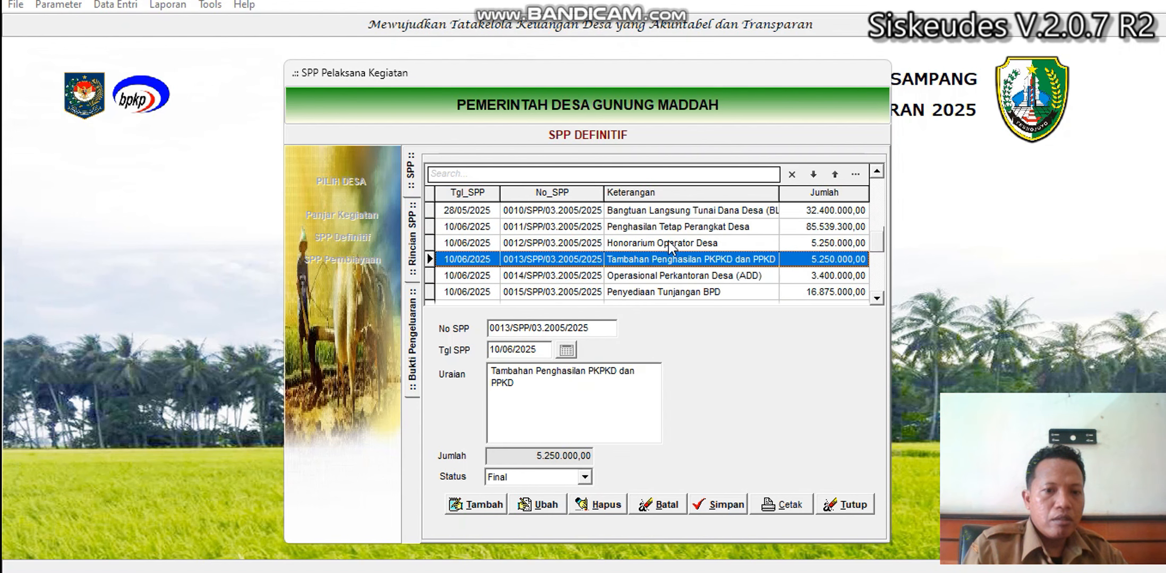
{"action": "scroll", "coordinate": [670, 247], "scroll_direction": "down", "scroll_amount": 1}
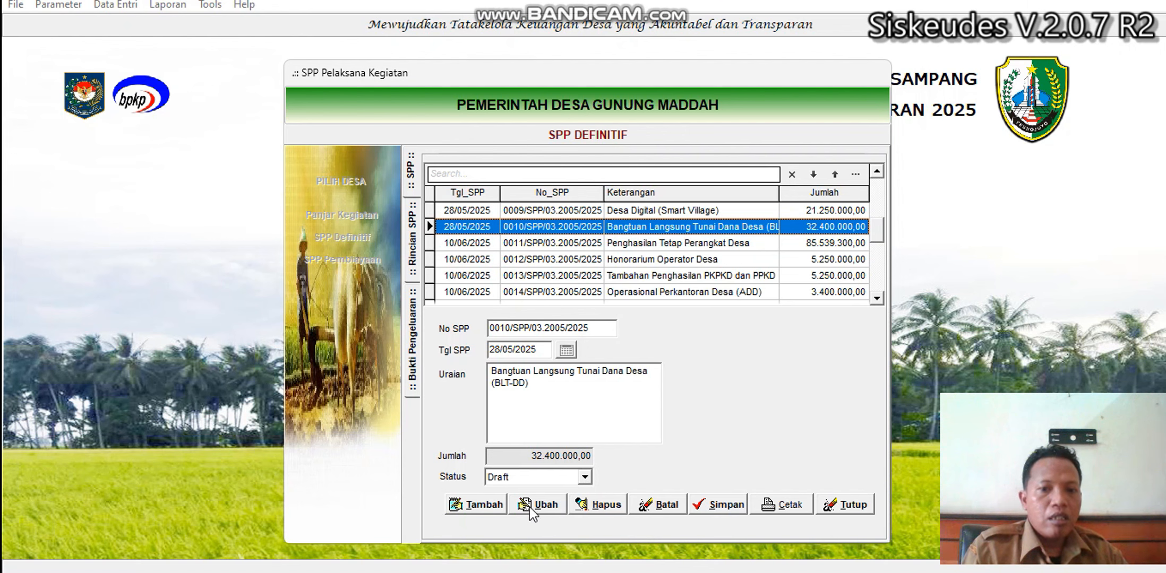
{"action": "left_click", "coordinate": [780, 506]}
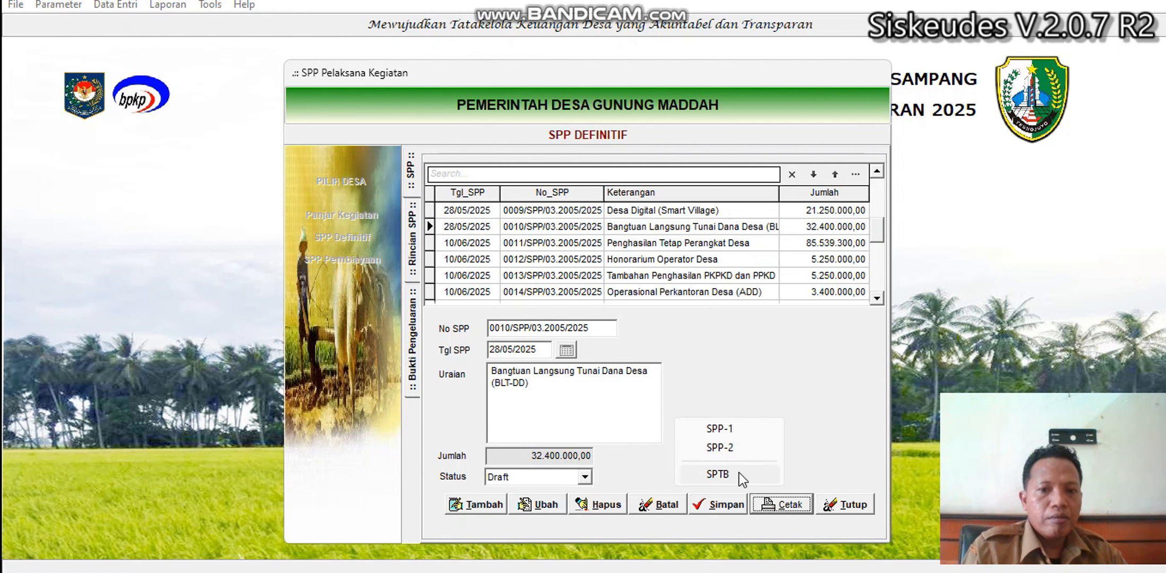
Preview the SPP-1 report for 0010/SPP/03.2005/2025 (Rp 32.400.000,00) and scroll through it.
{"action": "left_click", "coordinate": [729, 437]}
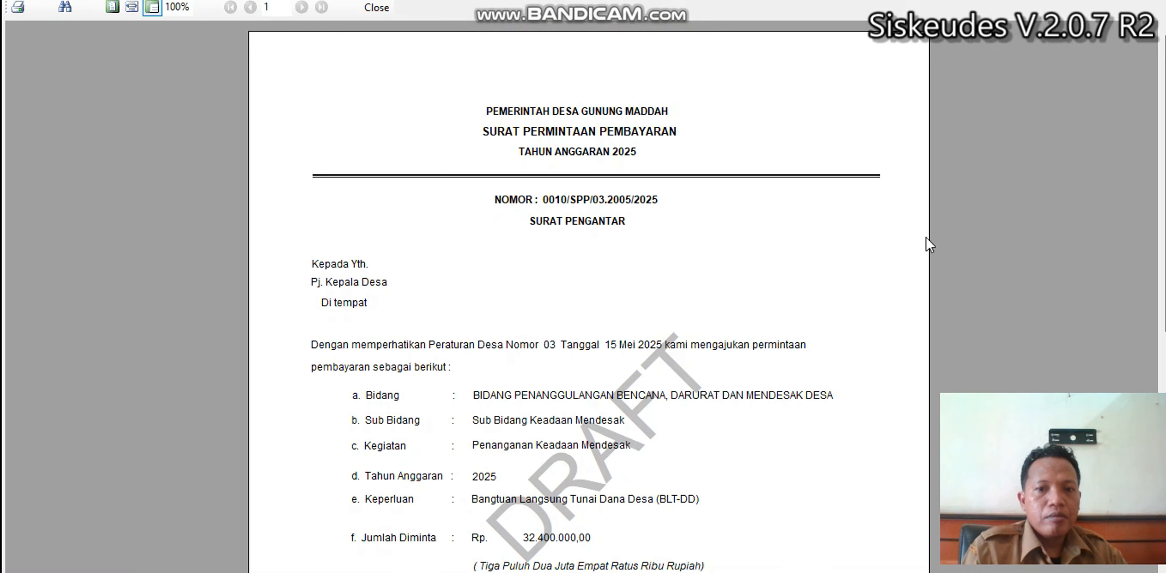
{"action": "mouse_move", "coordinate": [1161, 158]}
{"action": "left_mouse_down"}
{"action": "mouse_move", "coordinate": [1160, 212]}
{"action": "mouse_move", "coordinate": [1152, 158]}
{"action": "left_mouse_up"}
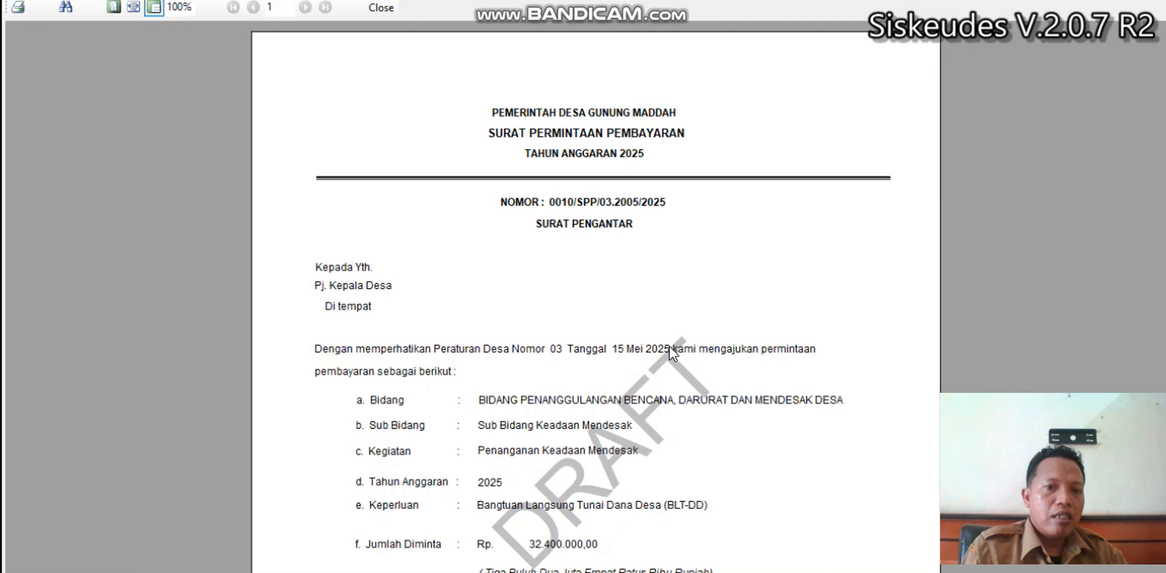
{"action": "scroll", "coordinate": [672, 351], "scroll_direction": "down", "scroll_amount": 5}
{"action": "scroll", "coordinate": [672, 352], "scroll_direction": "up", "scroll_amount": 5}
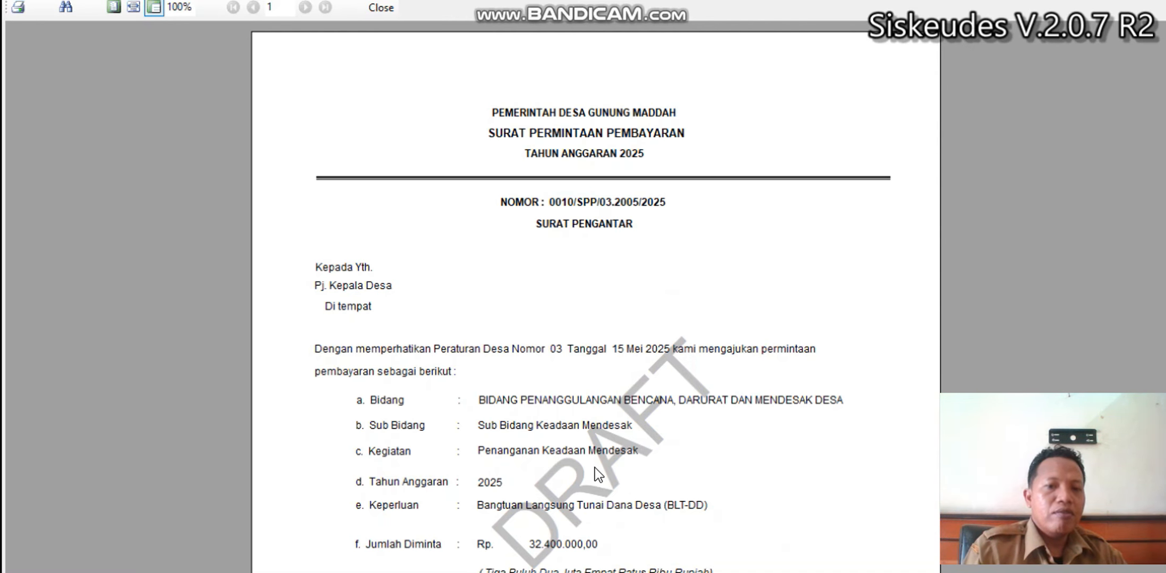
{"action": "scroll", "coordinate": [597, 473], "scroll_direction": "down", "scroll_amount": 5}
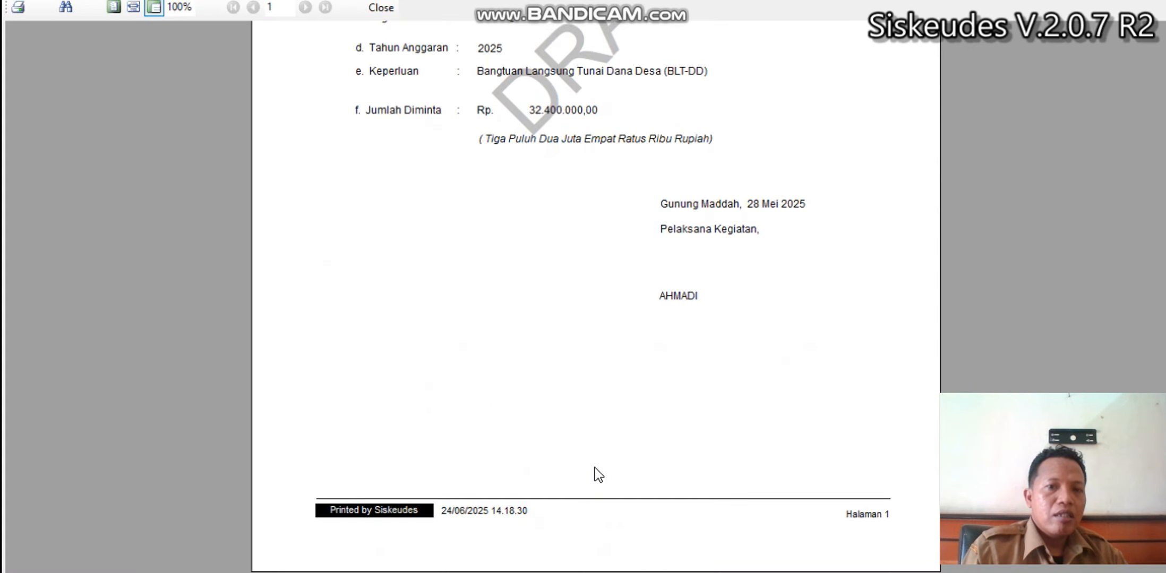
{"action": "scroll", "coordinate": [597, 473], "scroll_direction": "up", "scroll_amount": 5}
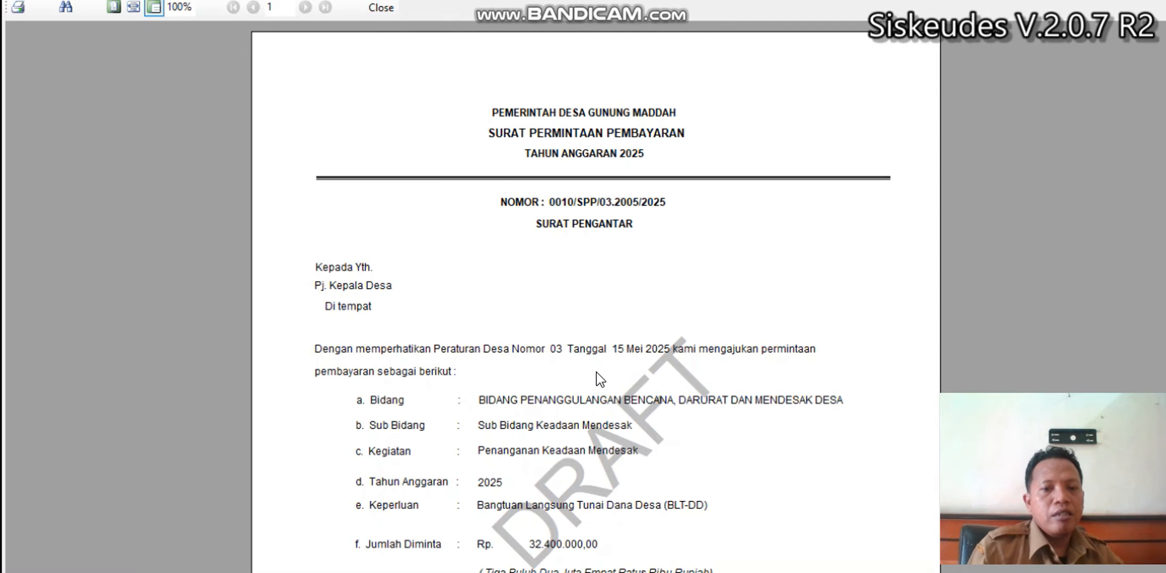
{"action": "scroll", "coordinate": [597, 373], "scroll_direction": "down", "scroll_amount": 5}
{"action": "scroll", "coordinate": [597, 373], "scroll_direction": "up", "scroll_amount": 5}
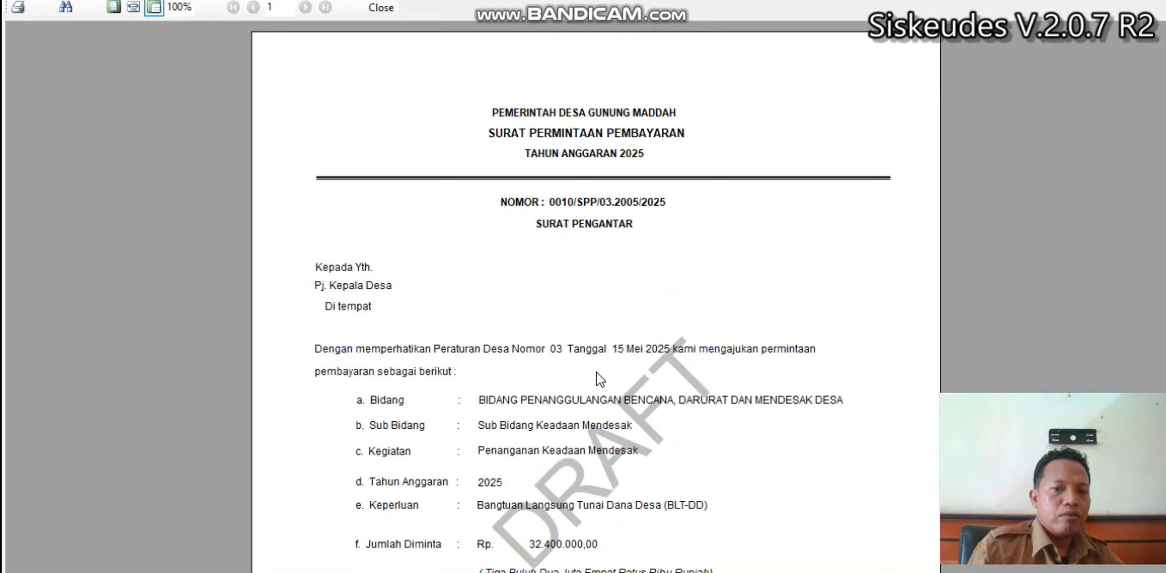